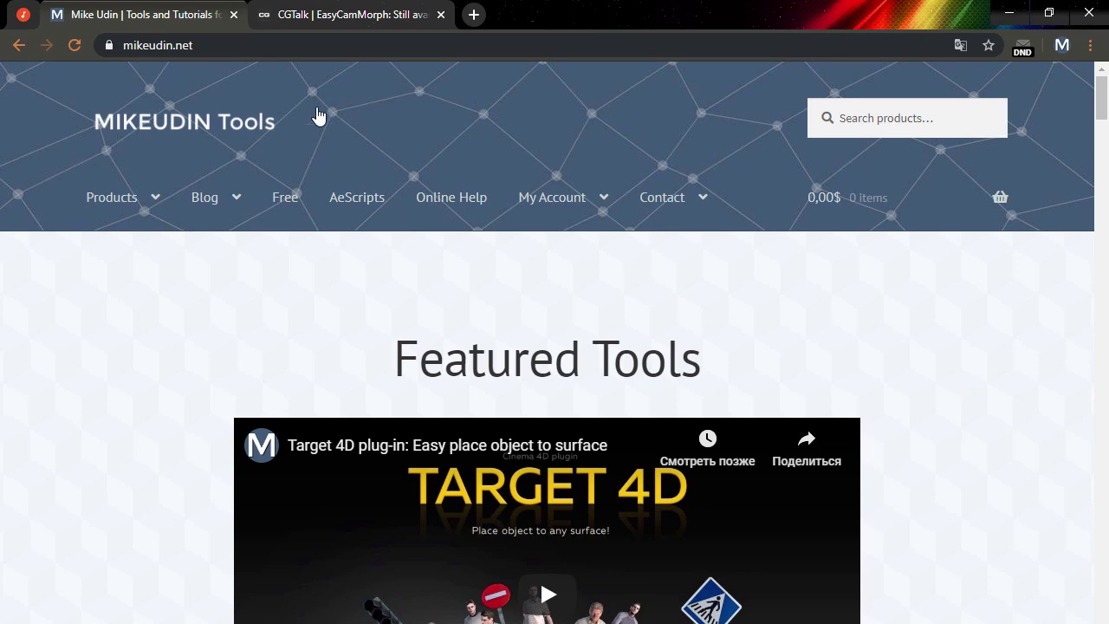
- Switch Chrome to the CGTalk thread 'EasyCamMorph: Still available anywhere?'
{"action": "left_click", "coordinate": [358, 21]}
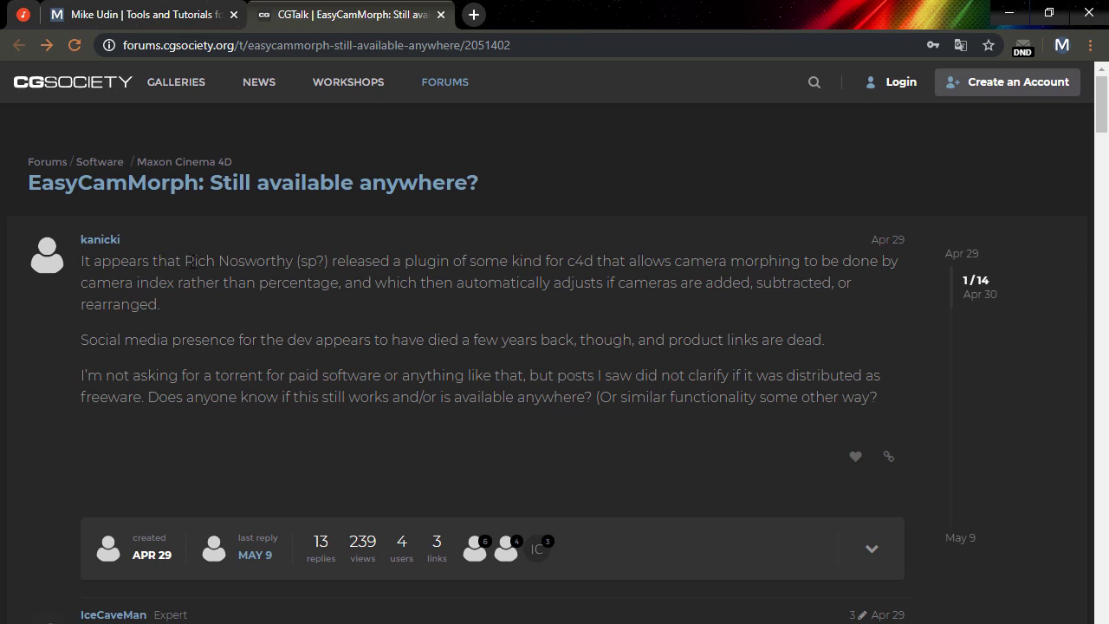
{"action": "left_click_drag", "start_coordinate": [185, 262], "coordinate": [295, 263]}
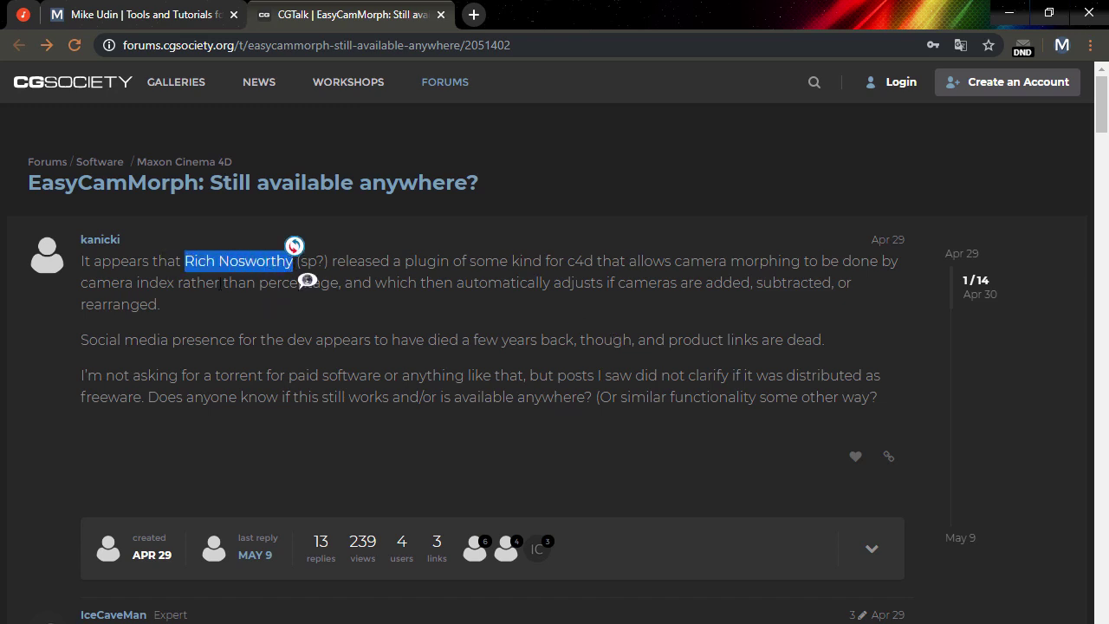
{"action": "left_click", "coordinate": [473, 301]}
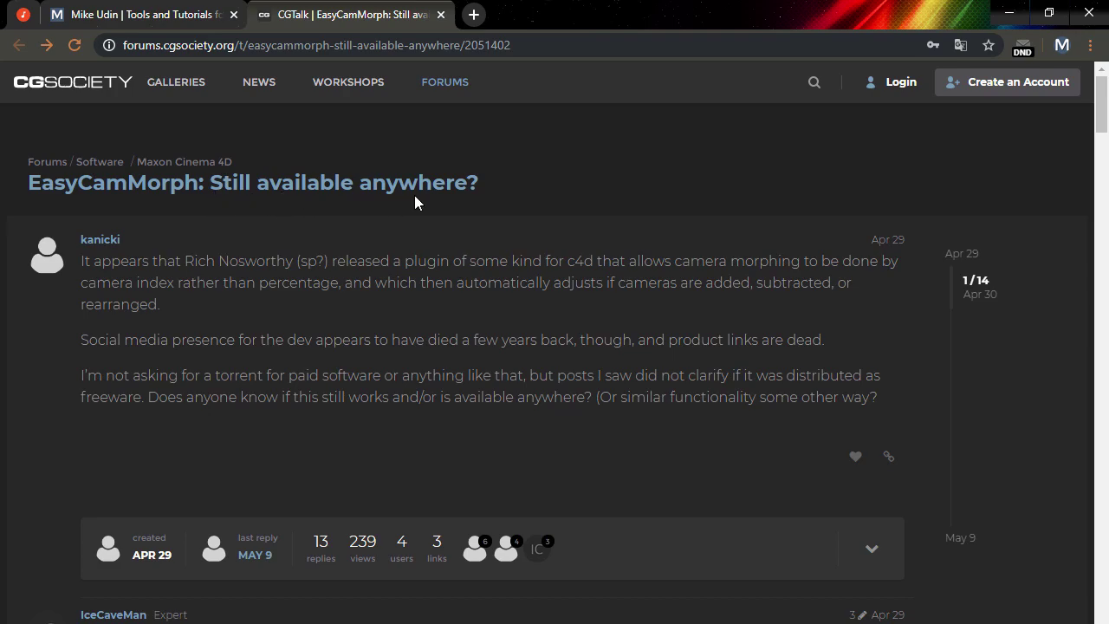
{"action": "scroll", "coordinate": [618, 347], "scroll_direction": "down", "scroll_amount": 4}
{"action": "scroll", "coordinate": [616, 347], "scroll_direction": "down", "scroll_amount": 2}
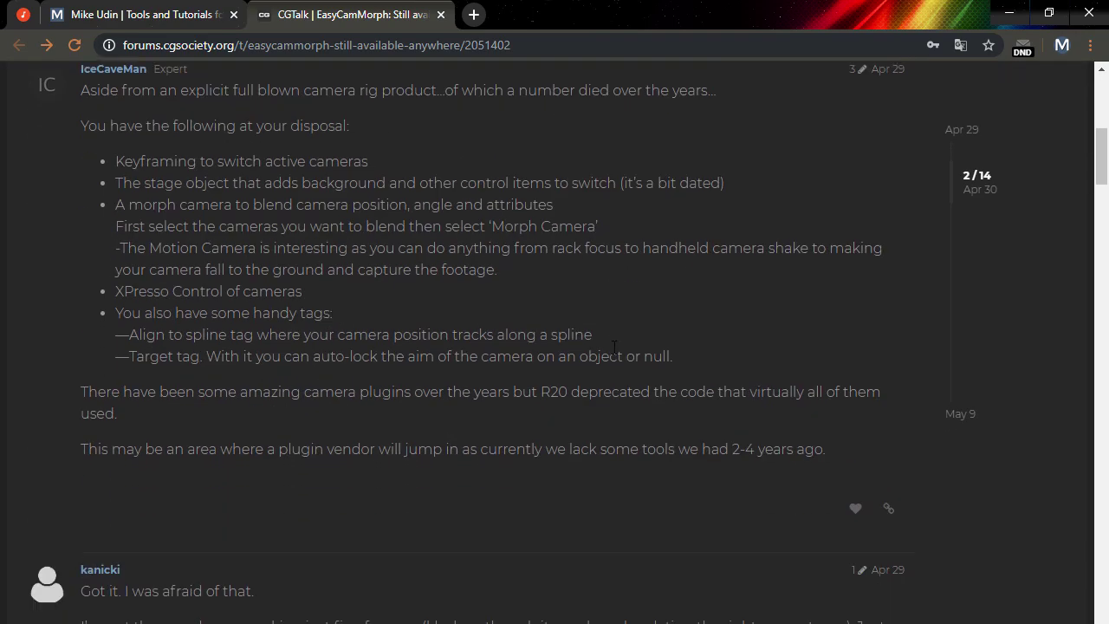
{"action": "scroll", "coordinate": [607, 344], "scroll_direction": "down", "scroll_amount": 4}
{"action": "scroll", "coordinate": [601, 347], "scroll_direction": "down", "scroll_amount": 2}
{"action": "scroll", "coordinate": [600, 342], "scroll_direction": "down", "scroll_amount": 6}
{"action": "scroll", "coordinate": [597, 341], "scroll_direction": "down", "scroll_amount": 4}
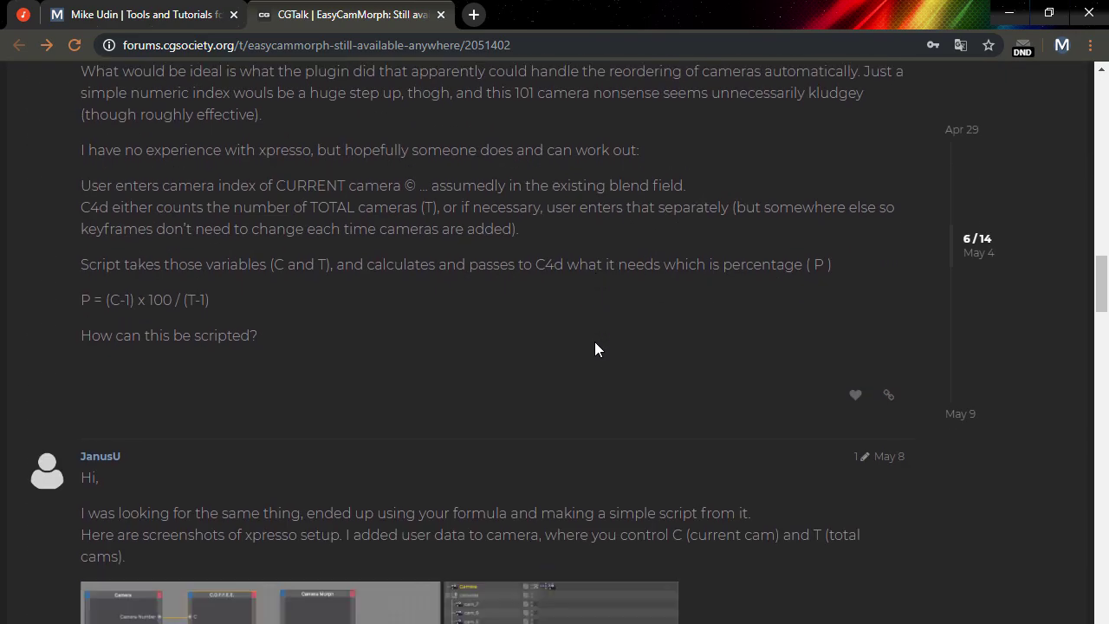
{"action": "scroll", "coordinate": [595, 342], "scroll_direction": "down", "scroll_amount": 3}
{"action": "scroll", "coordinate": [565, 362], "scroll_direction": "up", "scroll_amount": 4}
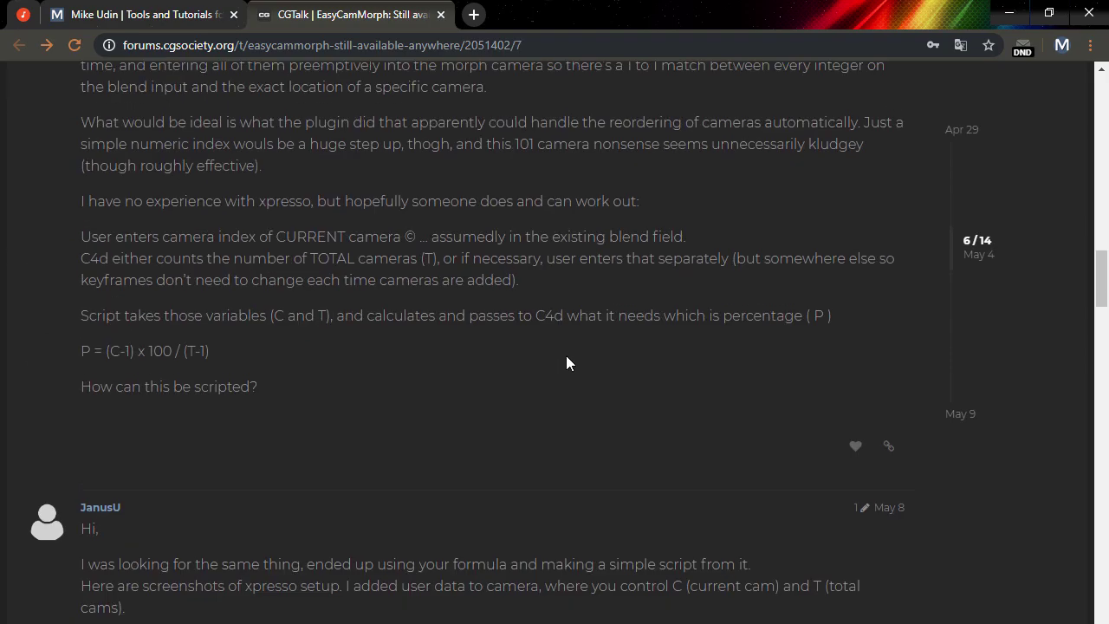
{"action": "scroll", "coordinate": [566, 362], "scroll_direction": "up", "scroll_amount": 6}
{"action": "scroll", "coordinate": [566, 362], "scroll_direction": "up", "scroll_amount": 5}
{"action": "scroll", "coordinate": [566, 356], "scroll_direction": "up", "scroll_amount": 3}
{"action": "scroll", "coordinate": [566, 356], "scroll_direction": "up", "scroll_amount": 3}
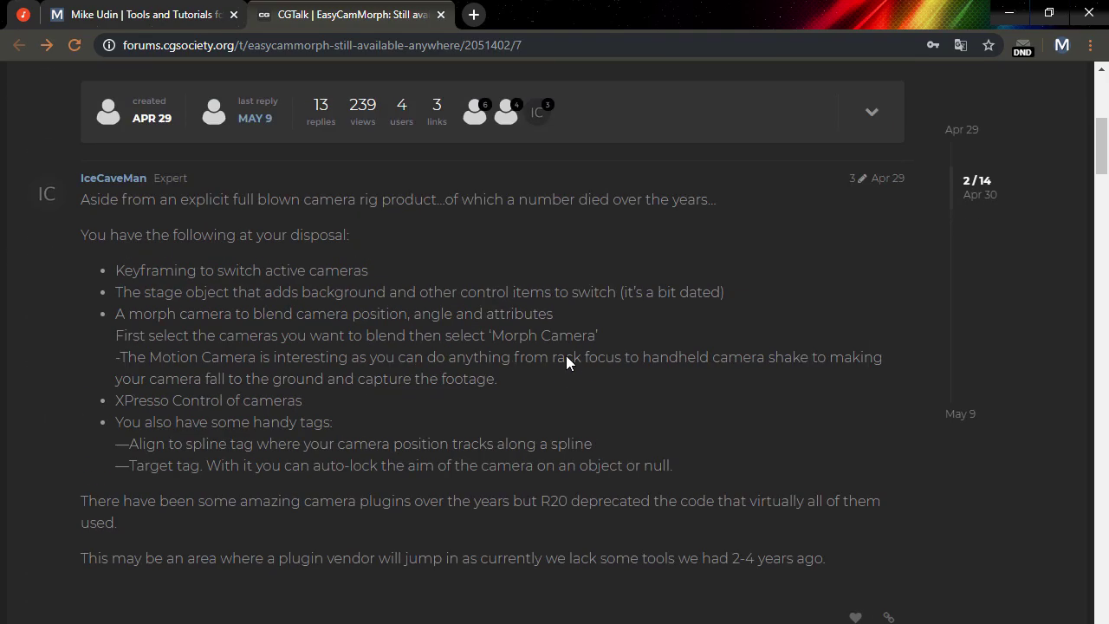
{"action": "scroll", "coordinate": [566, 356], "scroll_direction": "up", "scroll_amount": 2}
{"action": "scroll", "coordinate": [567, 355], "scroll_direction": "up", "scroll_amount": 3}
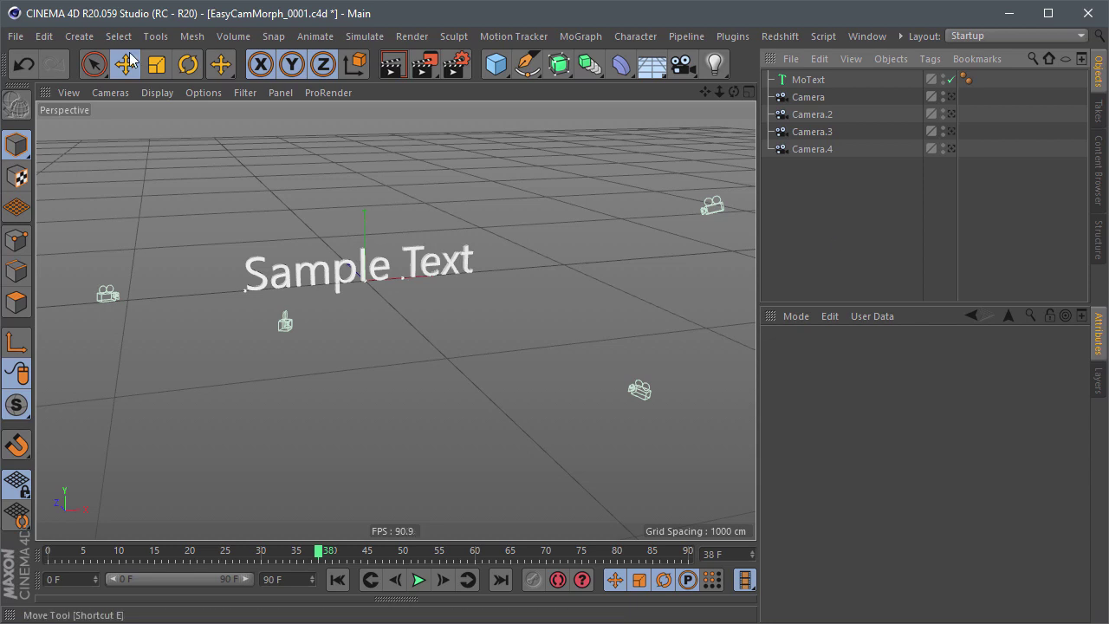
{"action": "left_click", "coordinate": [80, 39]}
{"action": "mouse_move", "coordinate": [84, 220]}
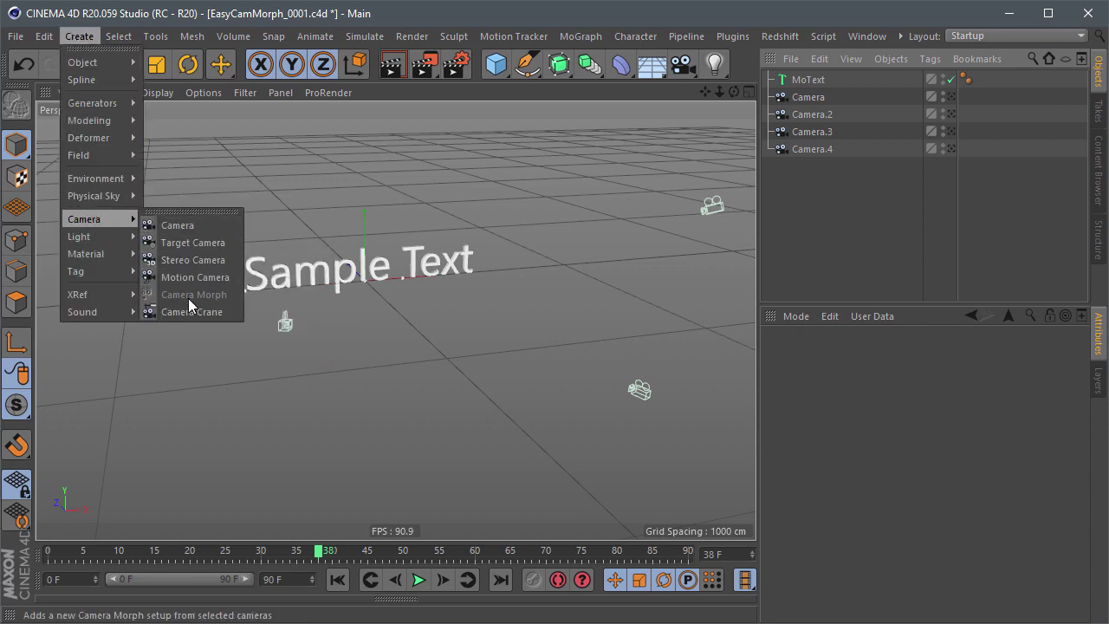
{"action": "left_click", "coordinate": [830, 203]}
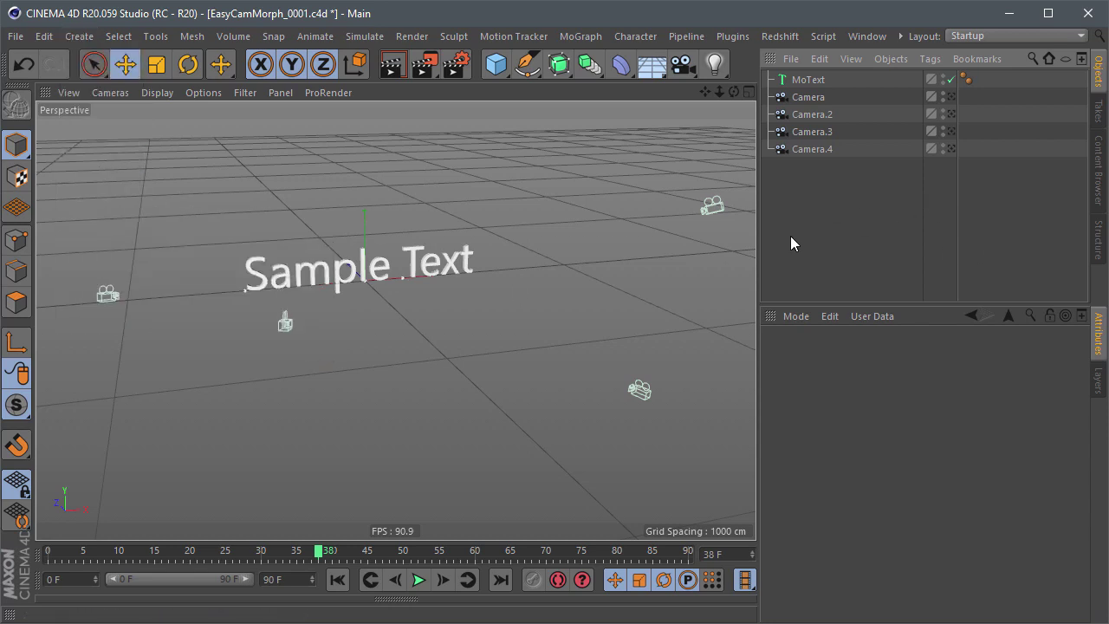
- Look through Camera, Camera.2 and Camera.4, then select all four cameras in the Object Manager
{"action": "left_click", "coordinate": [810, 97]}
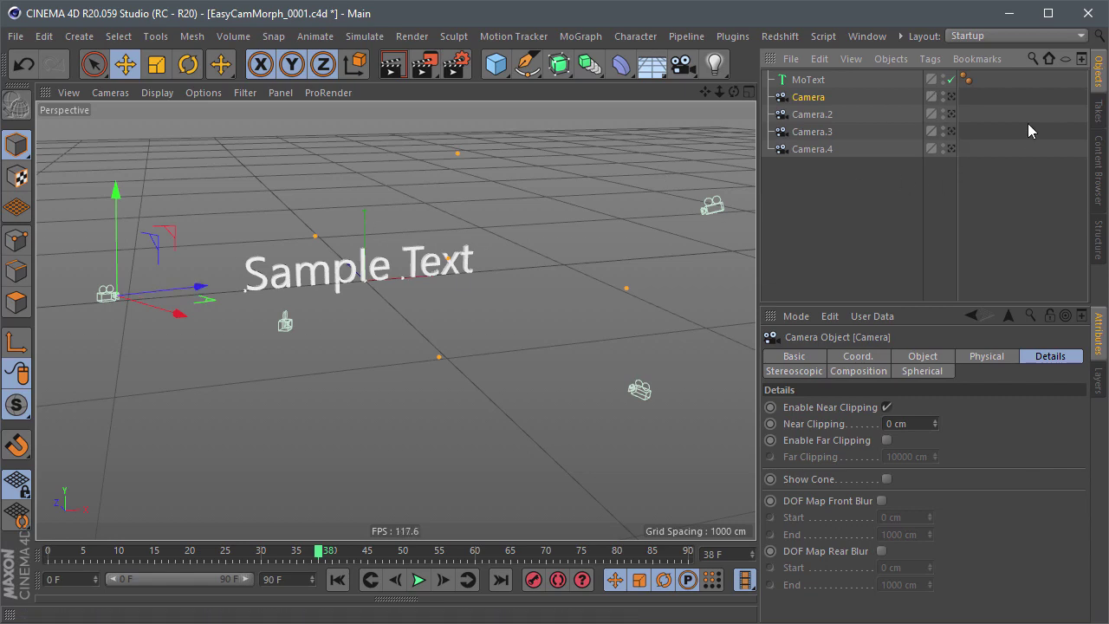
{"action": "left_click", "coordinate": [950, 97]}
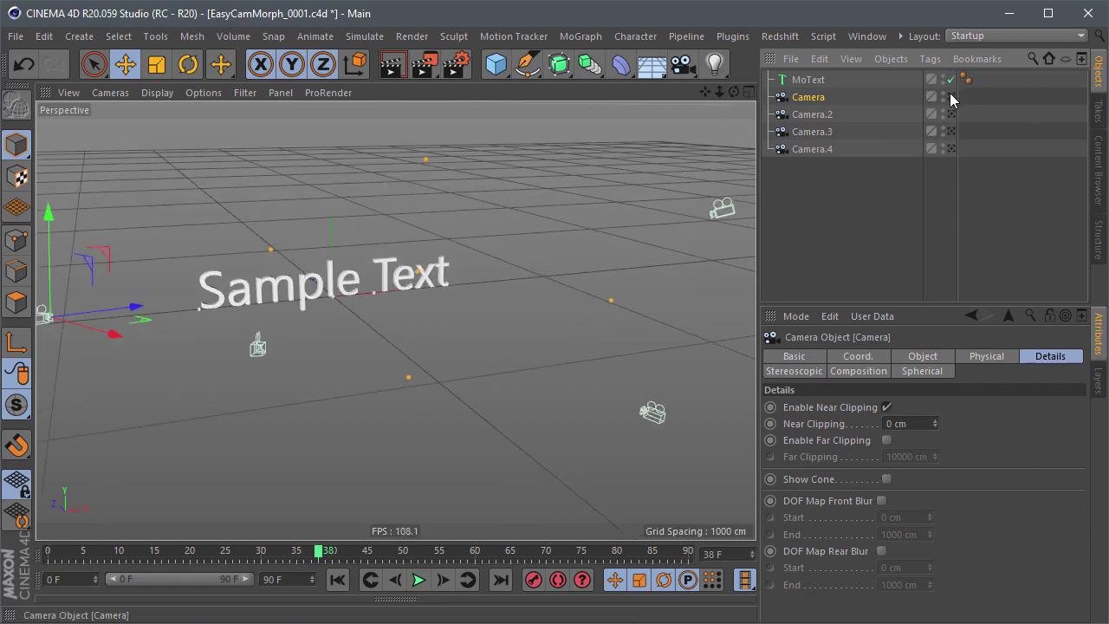
{"action": "left_click", "coordinate": [951, 97]}
{"action": "left_click", "coordinate": [952, 114]}
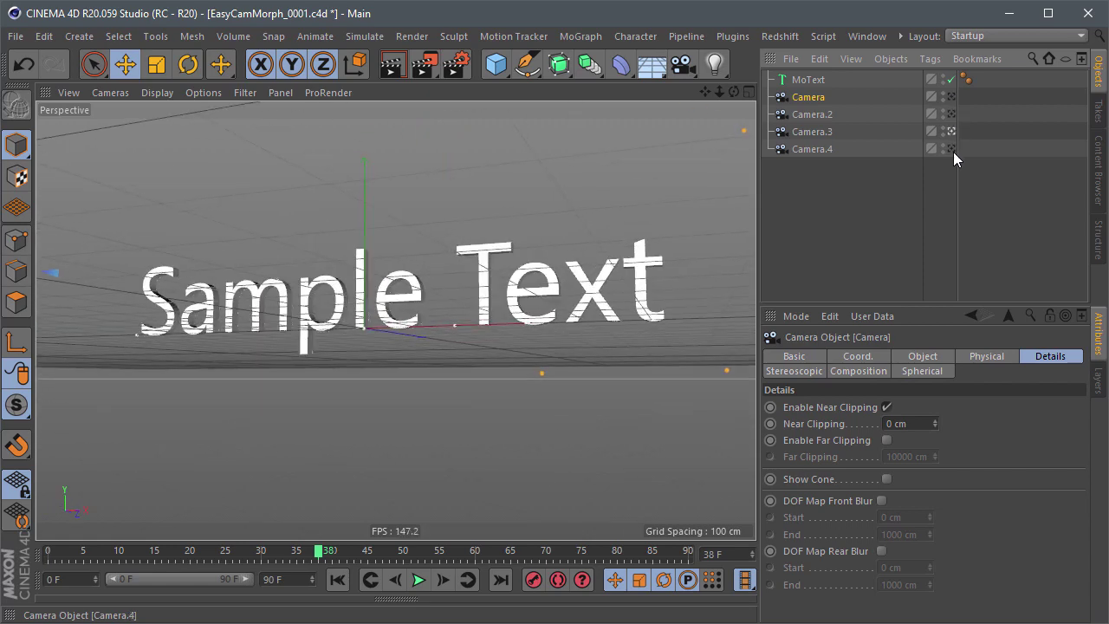
{"action": "left_click", "coordinate": [953, 149]}
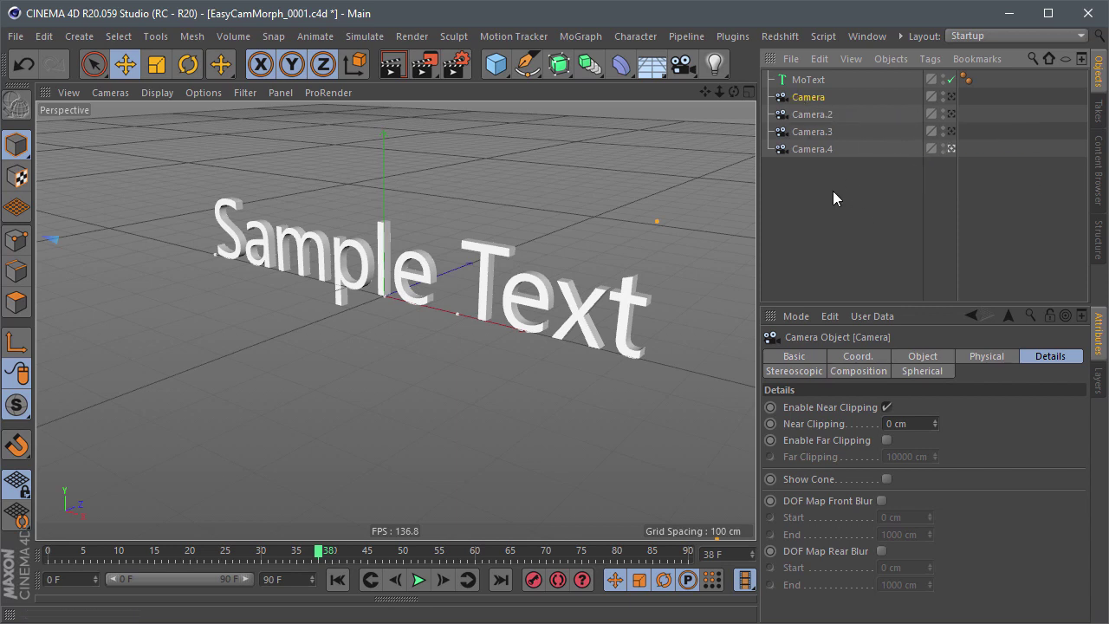
{"action": "left_click_drag", "start_coordinate": [837, 180], "coordinate": [830, 102]}
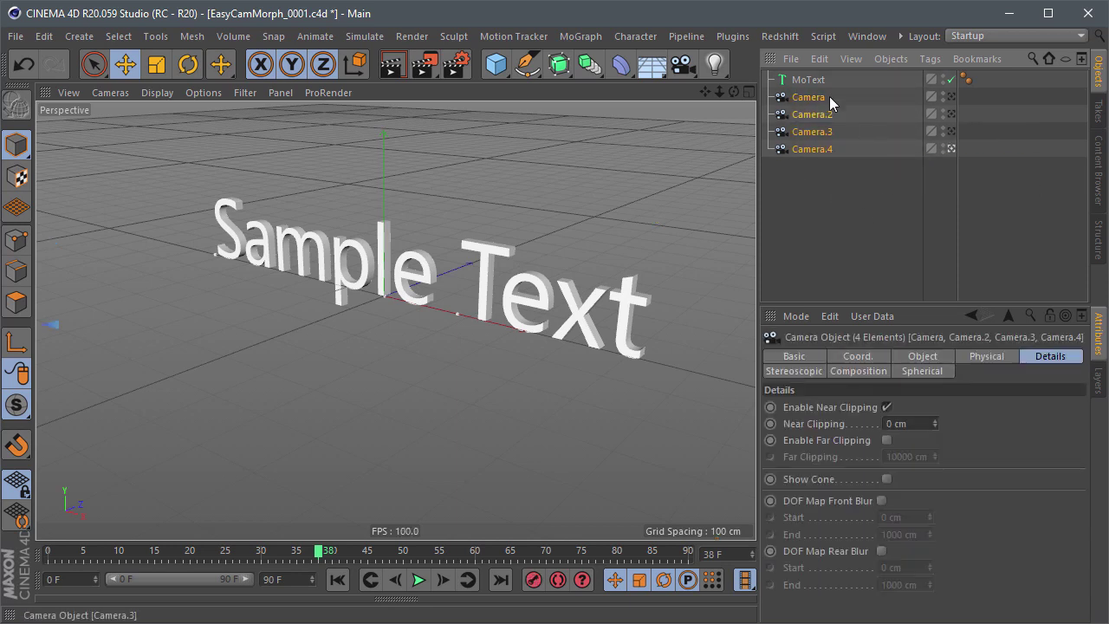
- Create a Camera Morph rig from the four selected cameras
{"action": "left_click", "coordinate": [79, 36]}
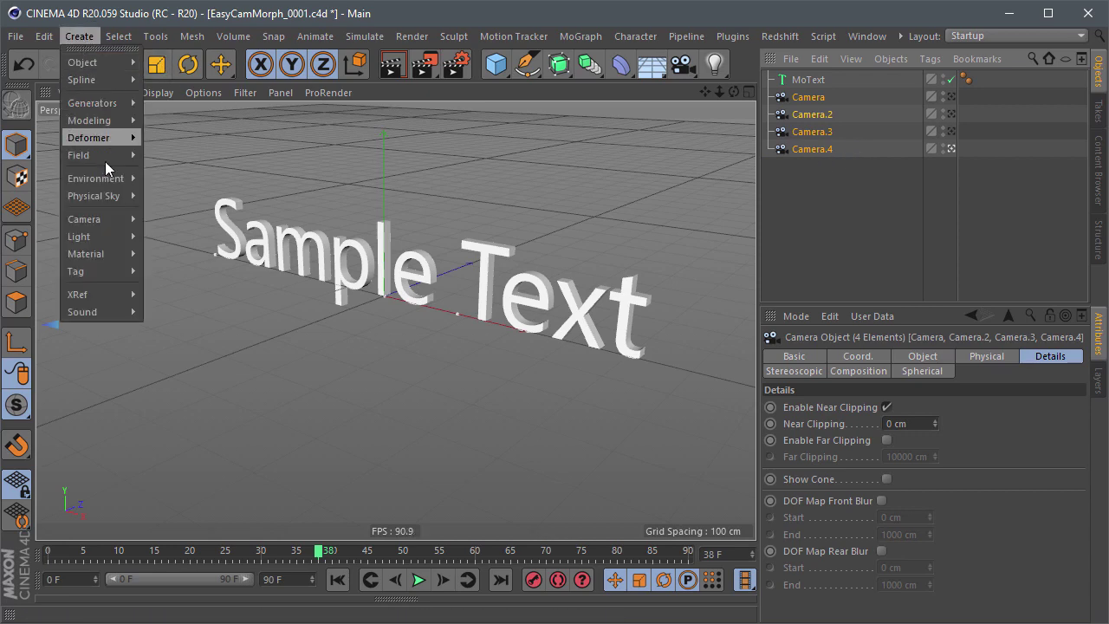
{"action": "mouse_move", "coordinate": [85, 220]}
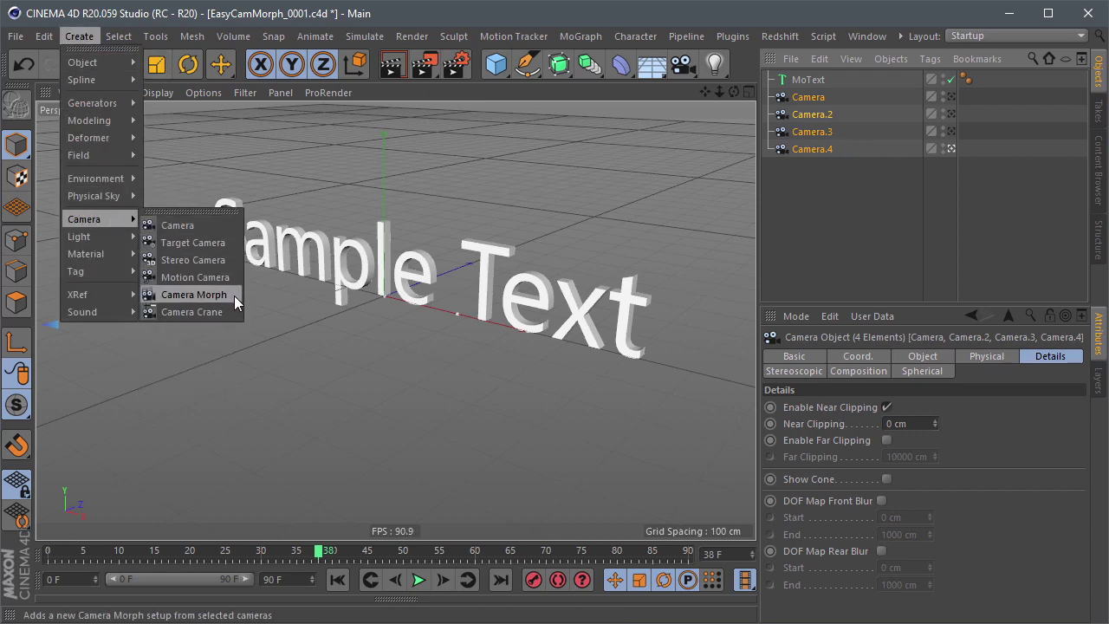
{"action": "left_click", "coordinate": [232, 296]}
{"action": "left_click", "coordinate": [863, 201]}
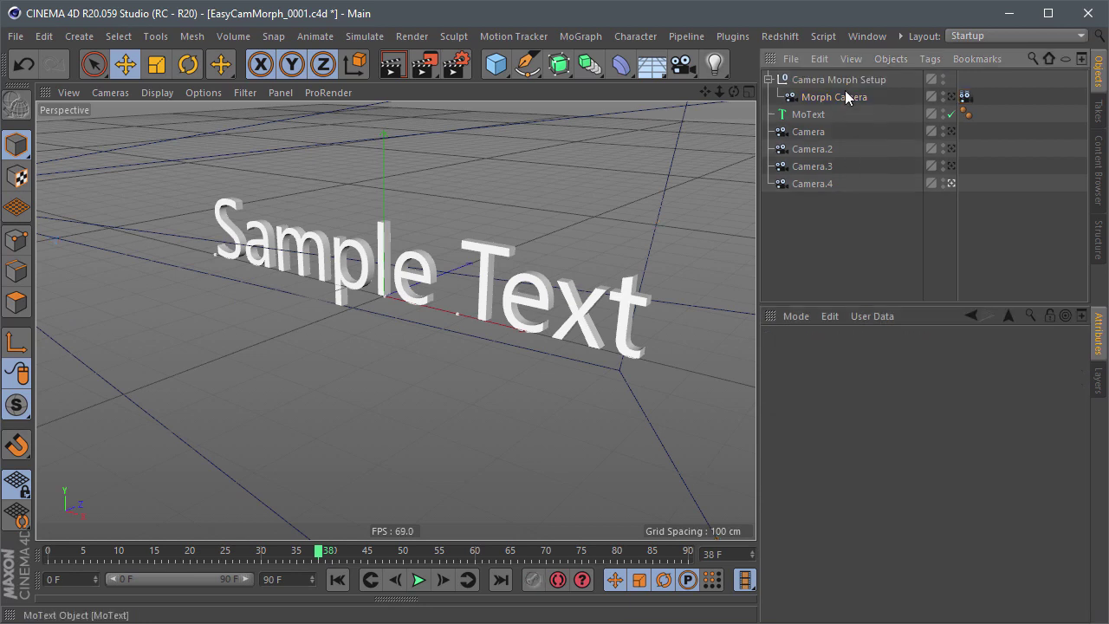
- Look through the Morph Camera and drag its Camera Morph tag's Blend to about 47.9%
{"action": "left_click", "coordinate": [836, 79]}
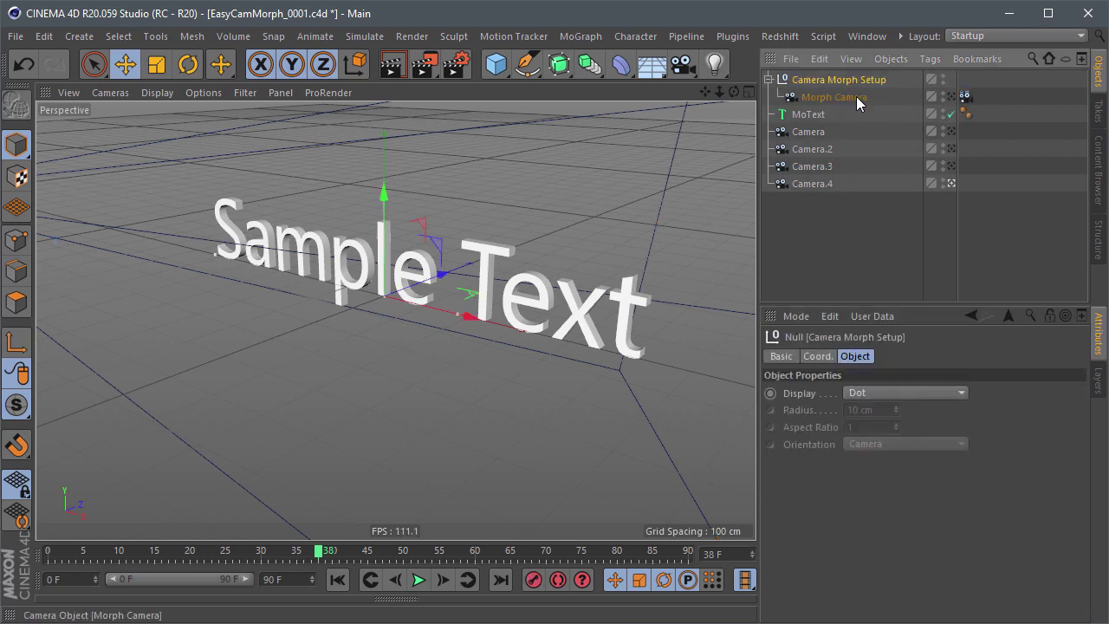
{"action": "left_click", "coordinate": [838, 96]}
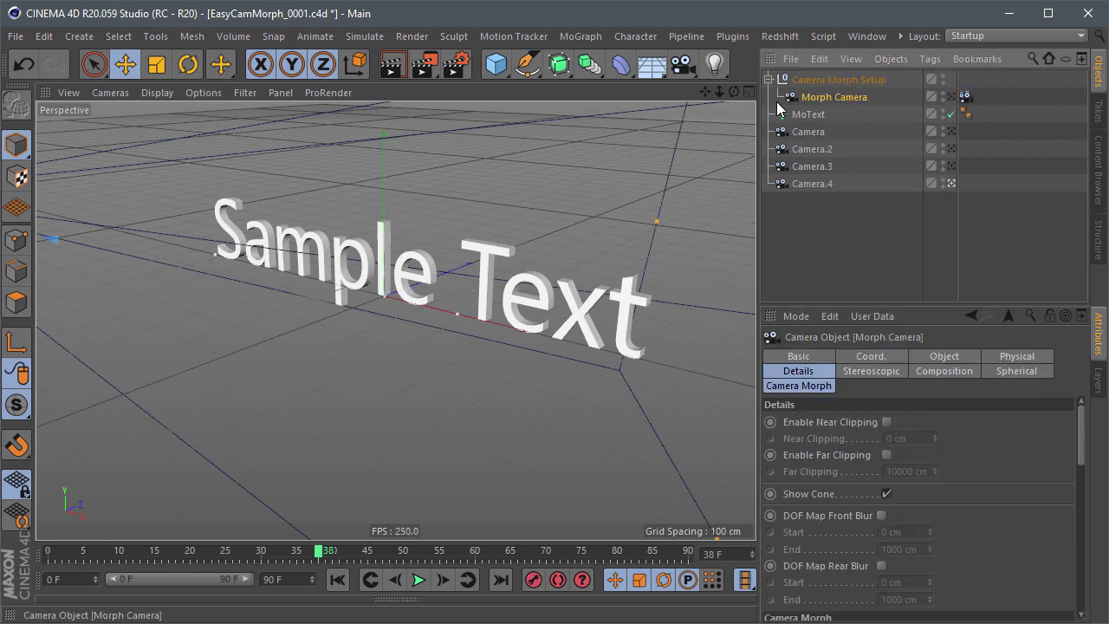
{"action": "left_click", "coordinate": [966, 97]}
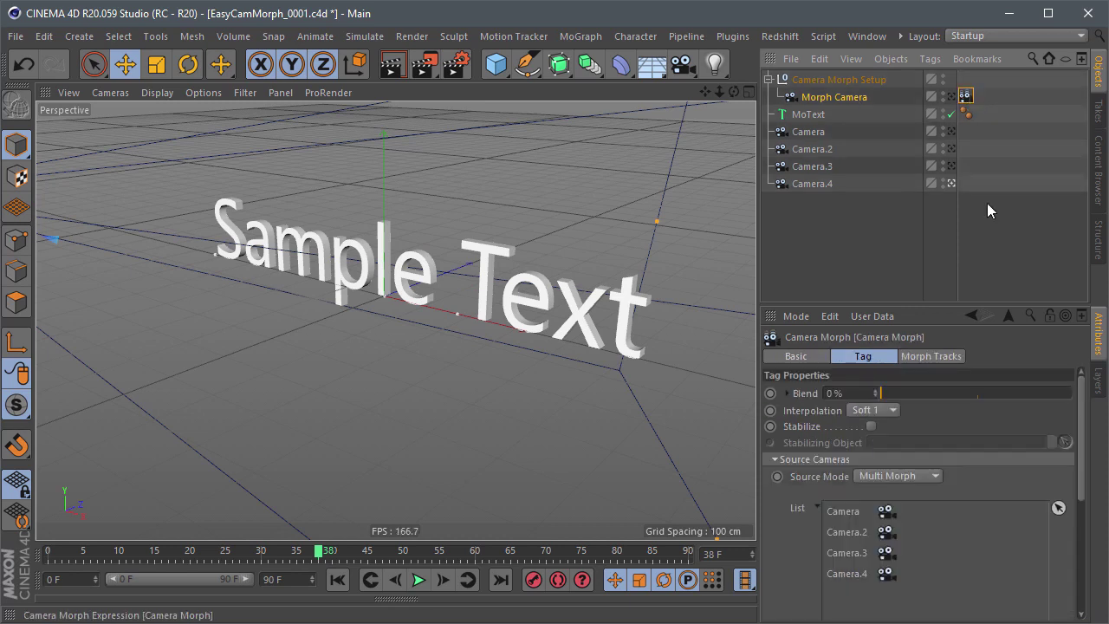
{"action": "left_click_drag", "start_coordinate": [925, 305], "coordinate": [925, 282]}
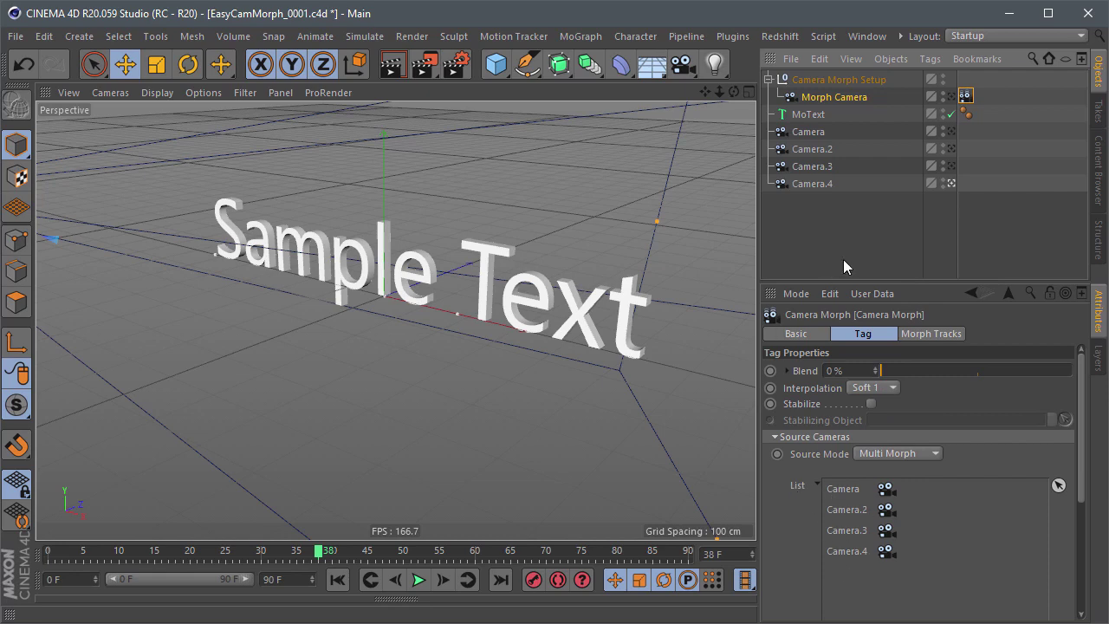
{"action": "left_click", "coordinate": [951, 96]}
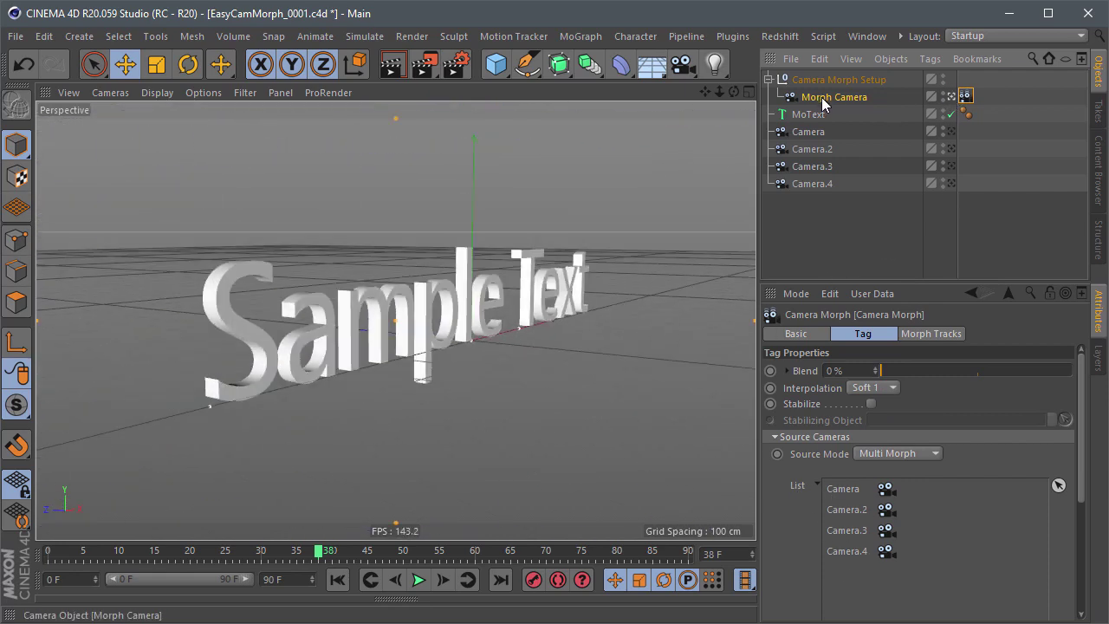
{"action": "mouse_move", "coordinate": [880, 371]}
{"action": "left_mouse_down"}
{"action": "mouse_move", "coordinate": [833, 370]}
{"action": "mouse_move", "coordinate": [943, 378]}
{"action": "left_mouse_up"}
{"action": "left_click", "coordinate": [905, 96]}
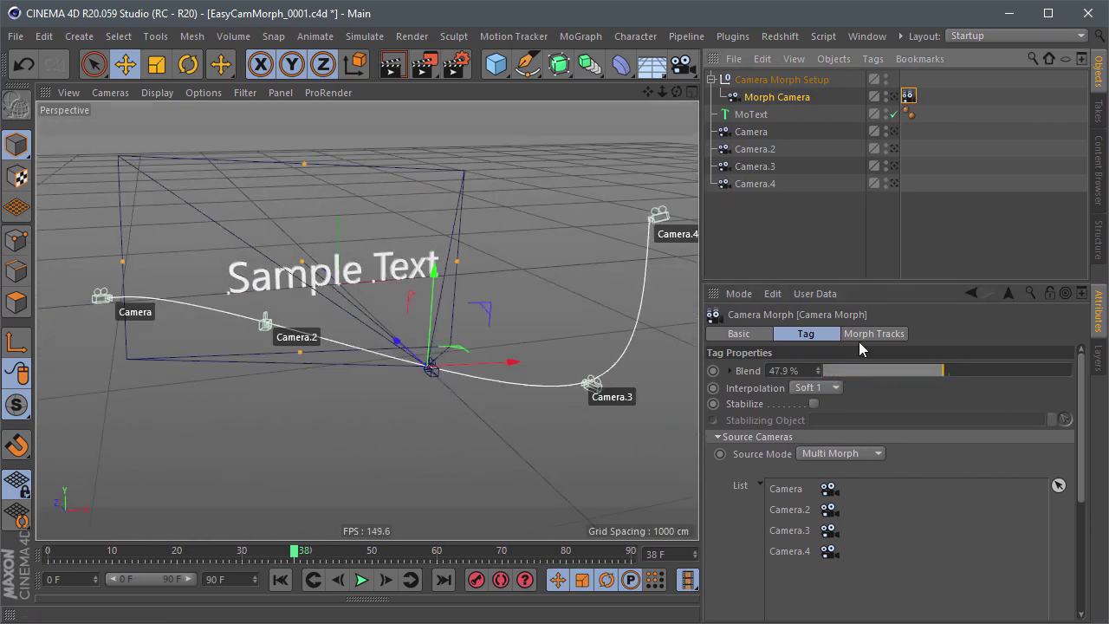
- Test the Blend toward Camera.4, then set the Camera Morph Interpolation to Linear
{"action": "mouse_move", "coordinate": [949, 368]}
{"action": "left_mouse_down"}
{"action": "mouse_move", "coordinate": [1067, 355]}
{"action": "mouse_move", "coordinate": [942, 370]}
{"action": "mouse_move", "coordinate": [858, 362]}
{"action": "mouse_move", "coordinate": [889, 353]}
{"action": "left_mouse_up"}
{"action": "left_click", "coordinate": [891, 334]}
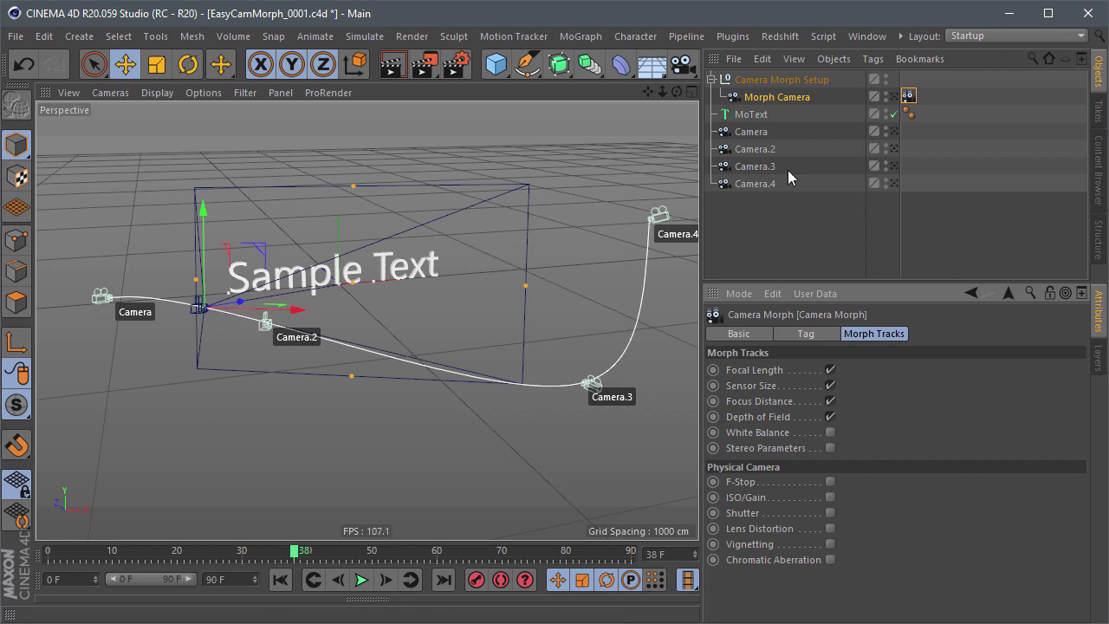
{"action": "left_click", "coordinate": [909, 102]}
{"action": "left_click", "coordinate": [806, 334]}
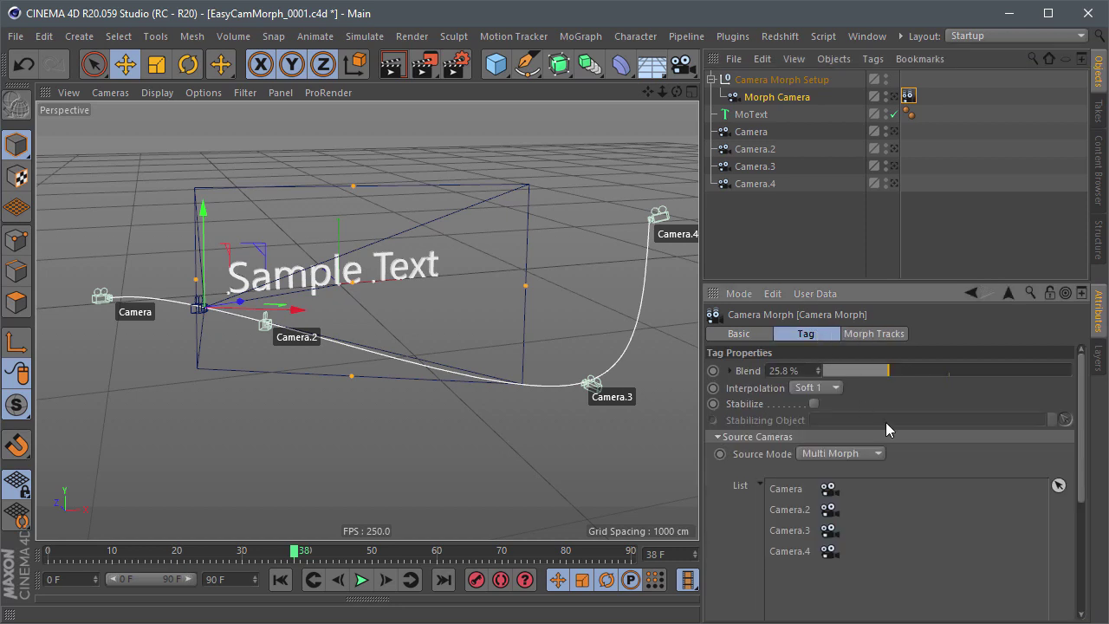
{"action": "scroll", "coordinate": [910, 396], "scroll_direction": "down", "scroll_amount": 1}
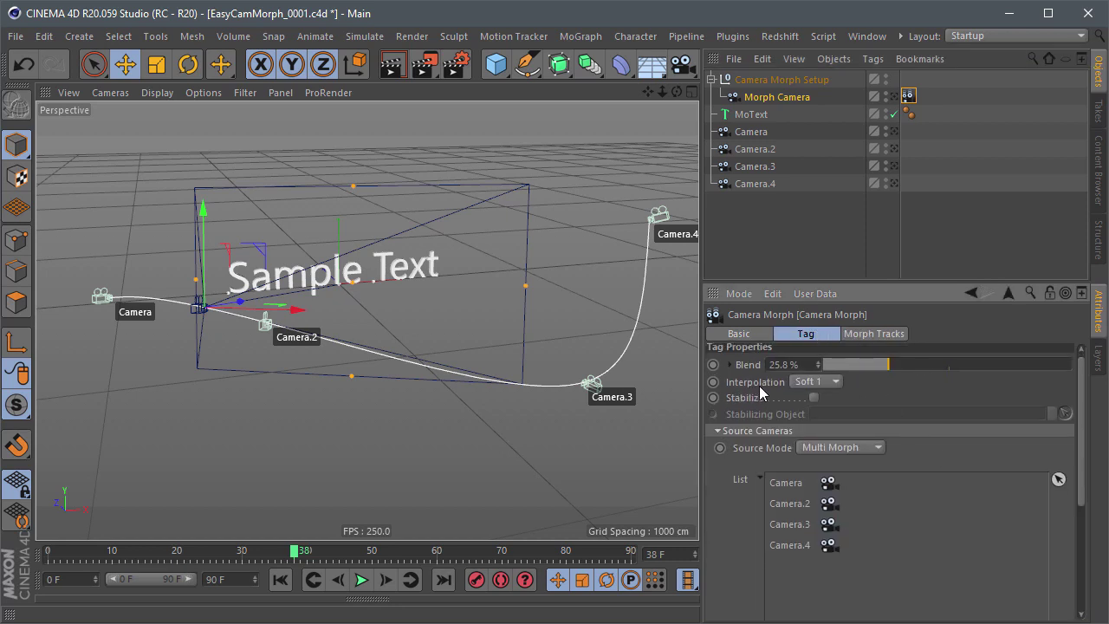
{"action": "left_click", "coordinate": [813, 382]}
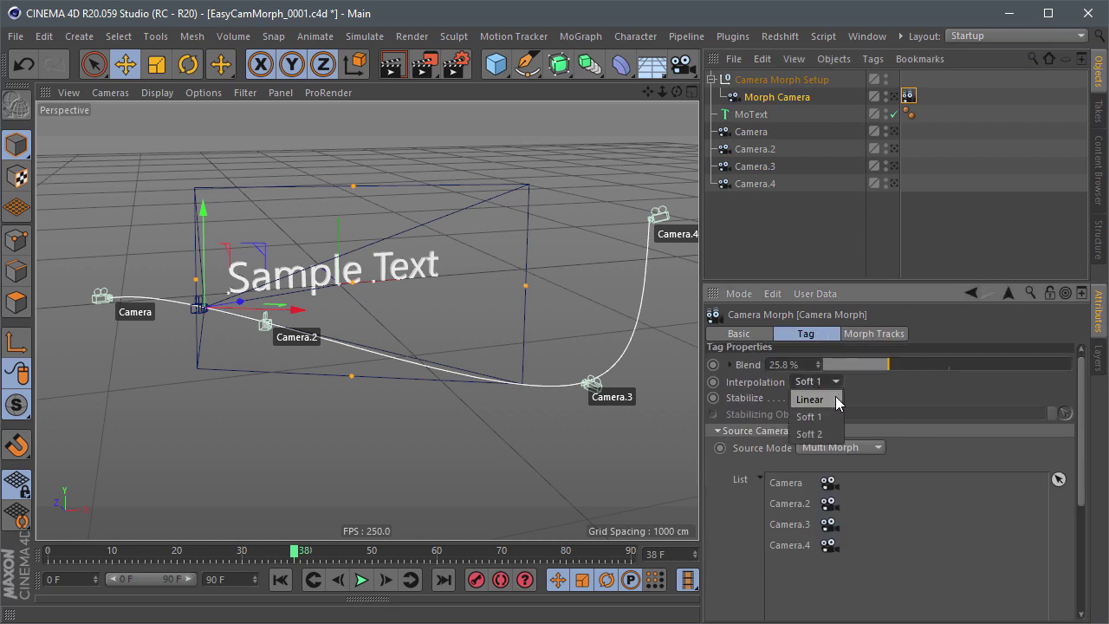
{"action": "left_click", "coordinate": [836, 399]}
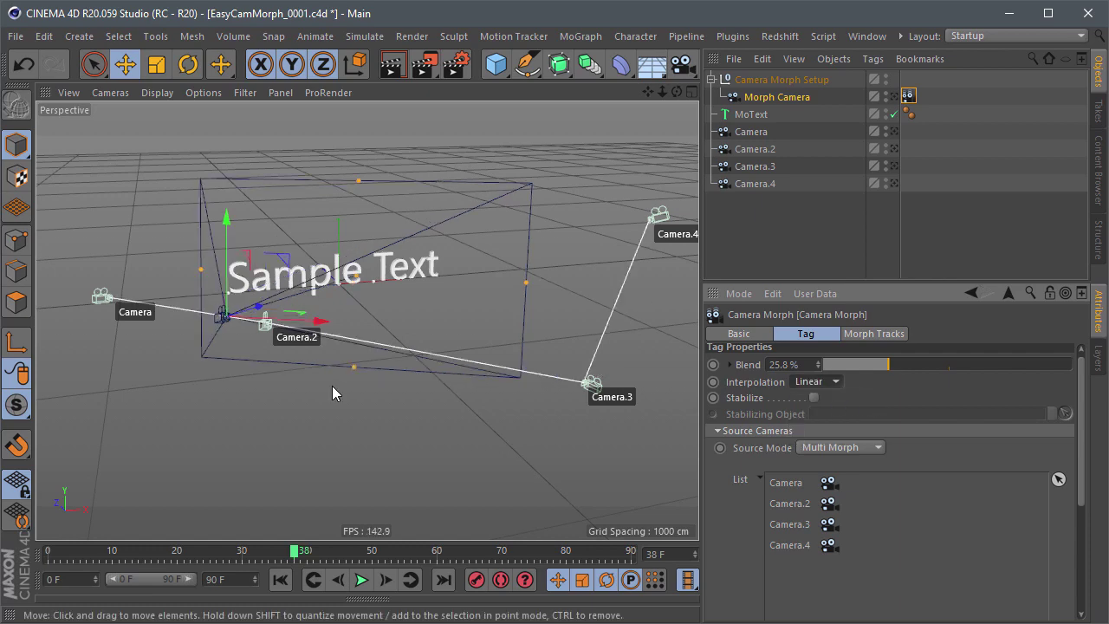
- Orbit the view and slide the Blend between Camera and Camera.2 to test the morph
{"action": "mouse_move", "coordinate": [268, 348]}
{"action": "left_mouse_down", "text": "alt"}
{"action": "mouse_move", "coordinate": [311, 379]}
{"action": "mouse_move", "coordinate": [446, 394]}
{"action": "left_mouse_up", "text": "alt"}
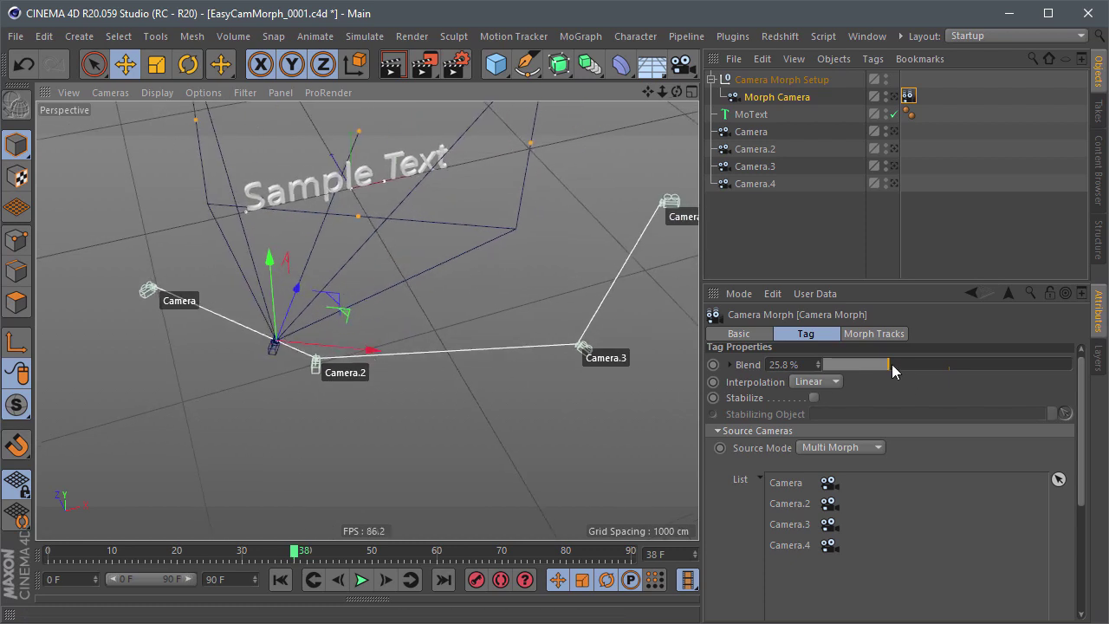
{"action": "mouse_move", "coordinate": [889, 365]}
{"action": "left_mouse_down"}
{"action": "mouse_move", "coordinate": [915, 366]}
{"action": "mouse_move", "coordinate": [901, 365]}
{"action": "left_mouse_up"}
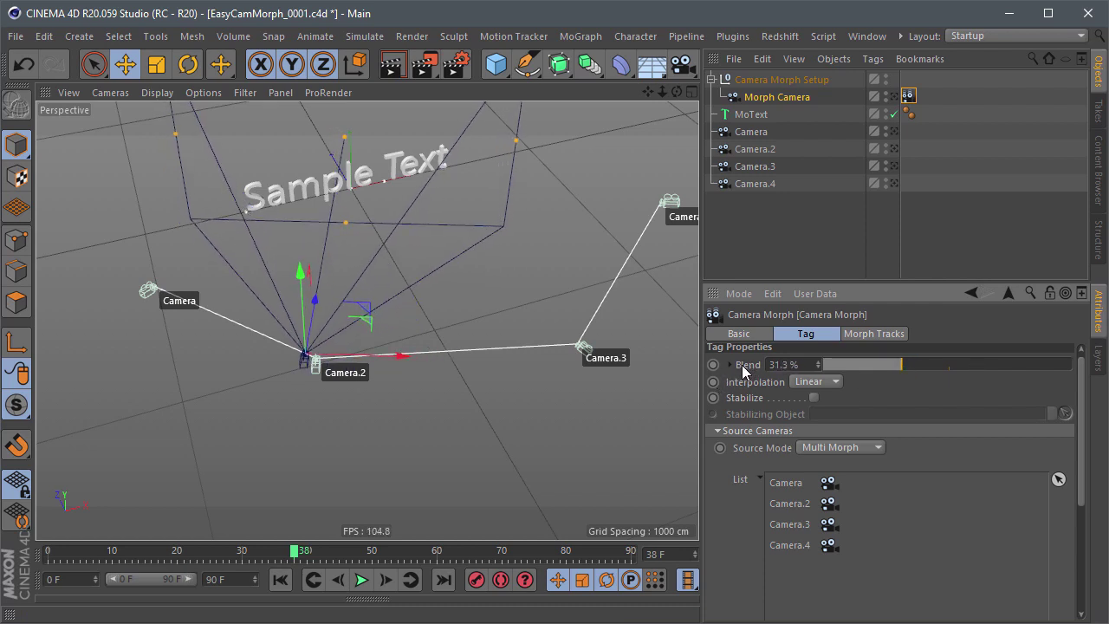
{"action": "left_click", "coordinate": [784, 365]}
{"action": "mouse_move", "coordinate": [902, 368]}
{"action": "left_mouse_down"}
{"action": "mouse_move", "coordinate": [916, 366]}
{"action": "mouse_move", "coordinate": [836, 364]}
{"action": "mouse_move", "coordinate": [908, 378]}
{"action": "left_mouse_up"}
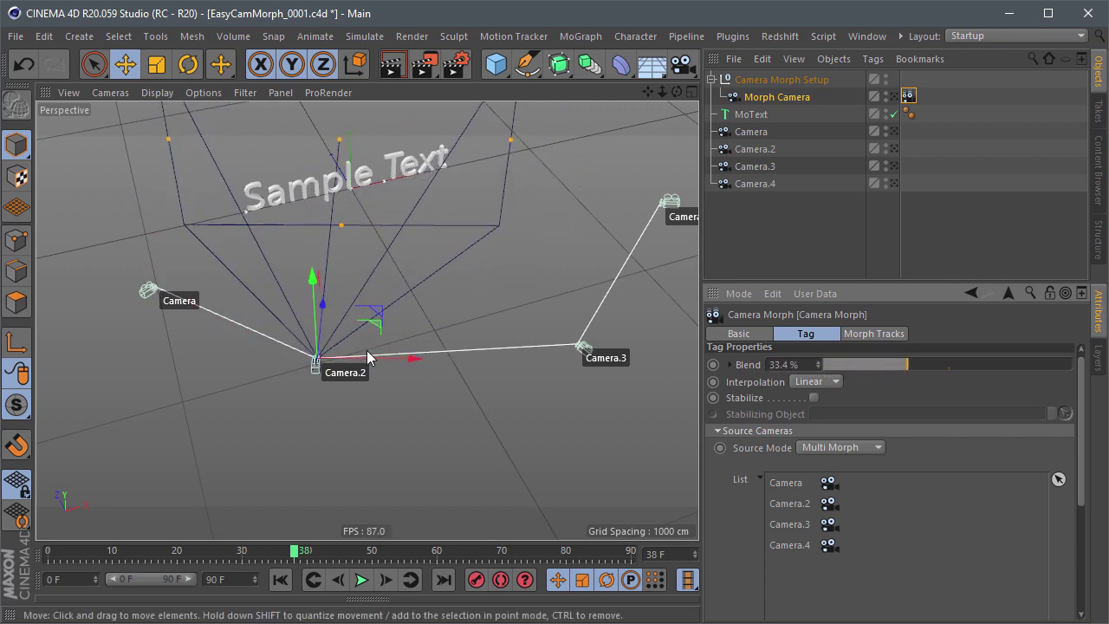
{"action": "scroll", "coordinate": [375, 345], "scroll_direction": "up", "scroll_amount": 2}
{"action": "scroll", "coordinate": [371, 389], "scroll_direction": "up", "scroll_amount": 4}
{"action": "scroll", "coordinate": [371, 389], "scroll_direction": "down", "scroll_amount": 3}
{"action": "scroll", "coordinate": [373, 386], "scroll_direction": "down", "scroll_amount": 2}
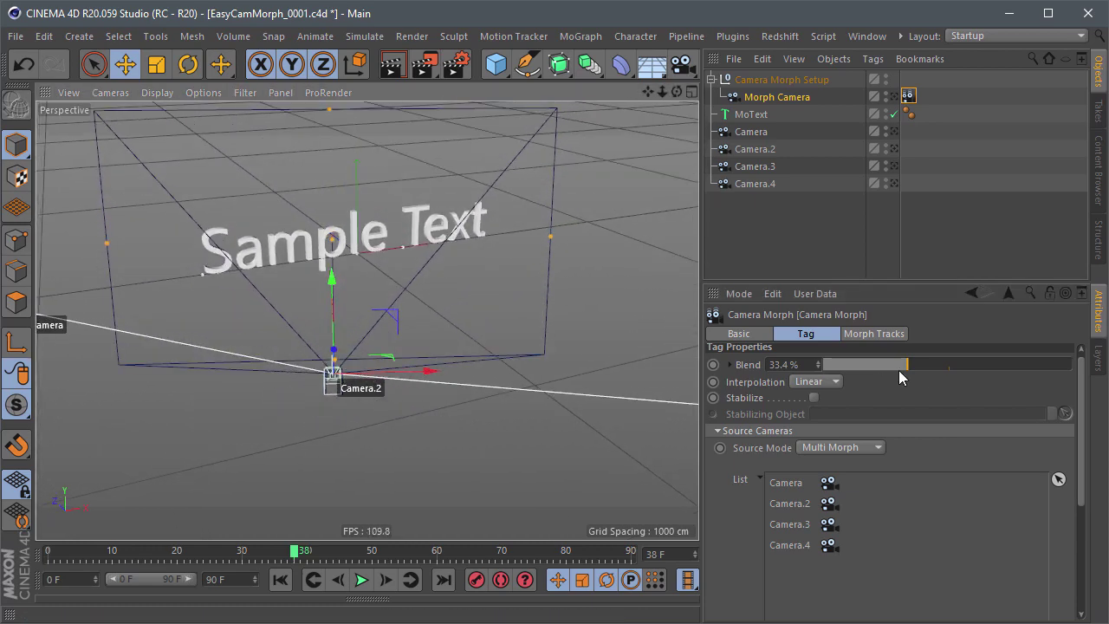
- Leave the Blend at 33.4% with all four cameras in view, then deselect the tag
{"action": "left_click_drag", "start_coordinate": [806, 365], "coordinate": [703, 368]}
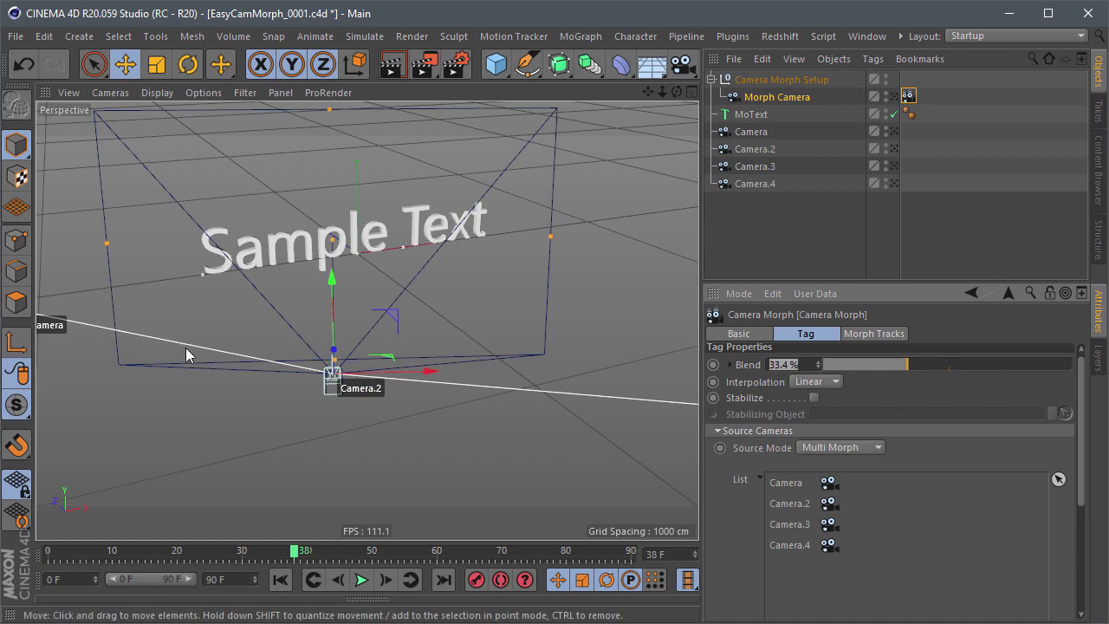
{"action": "left_click_drag", "start_coordinate": [428, 379], "coordinate": [397, 371], "text": "alt"}
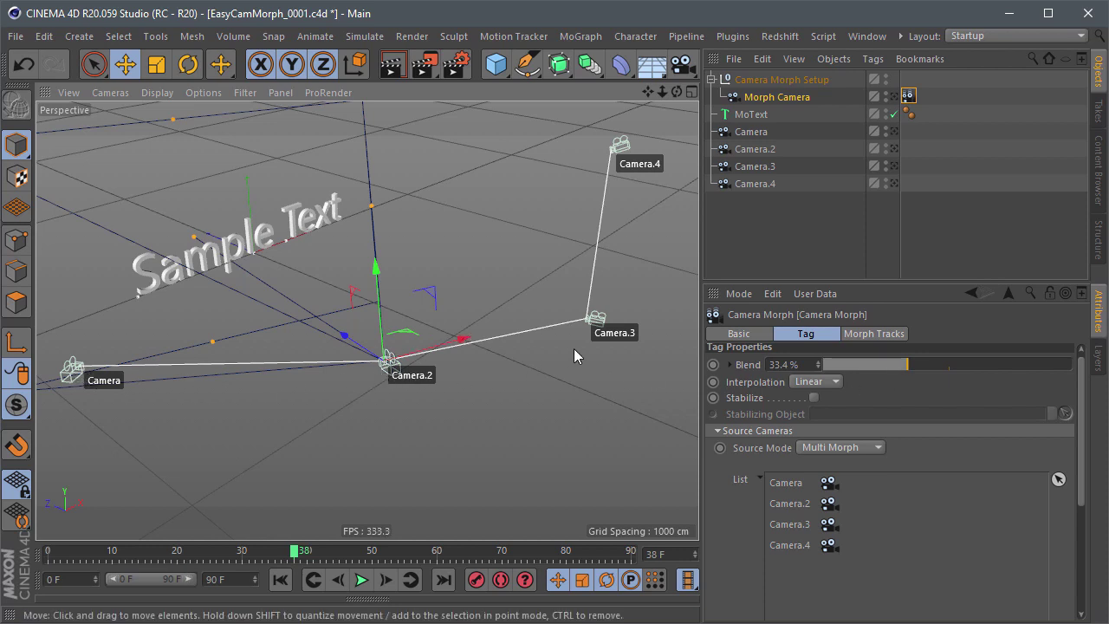
{"action": "left_click", "coordinate": [796, 364]}
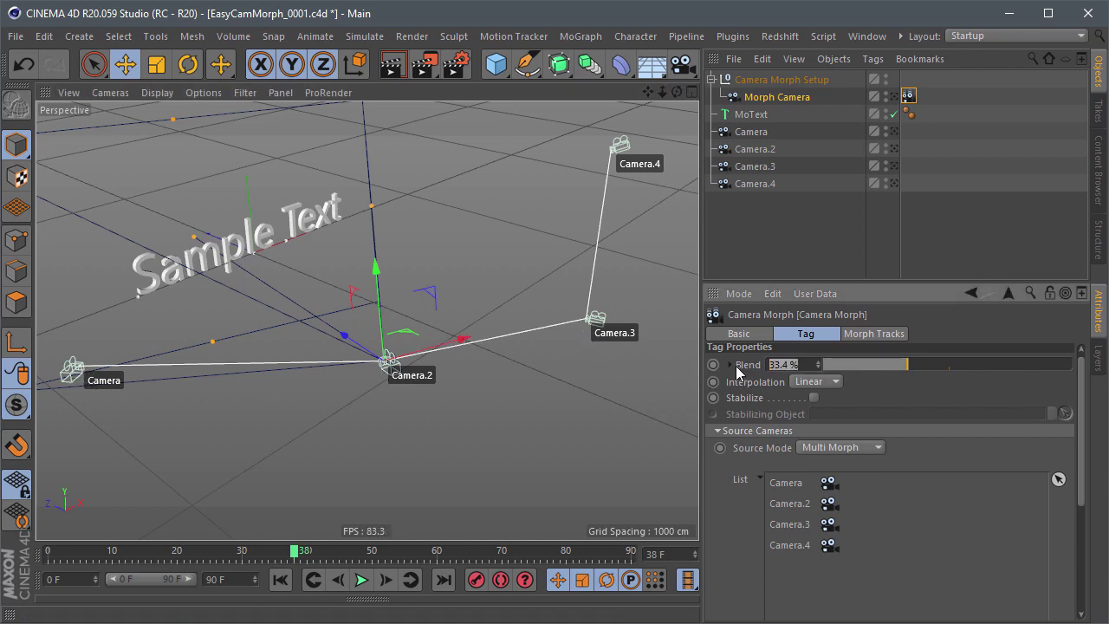
{"action": "left_click", "coordinate": [925, 388]}
{"action": "left_click", "coordinate": [817, 242]}
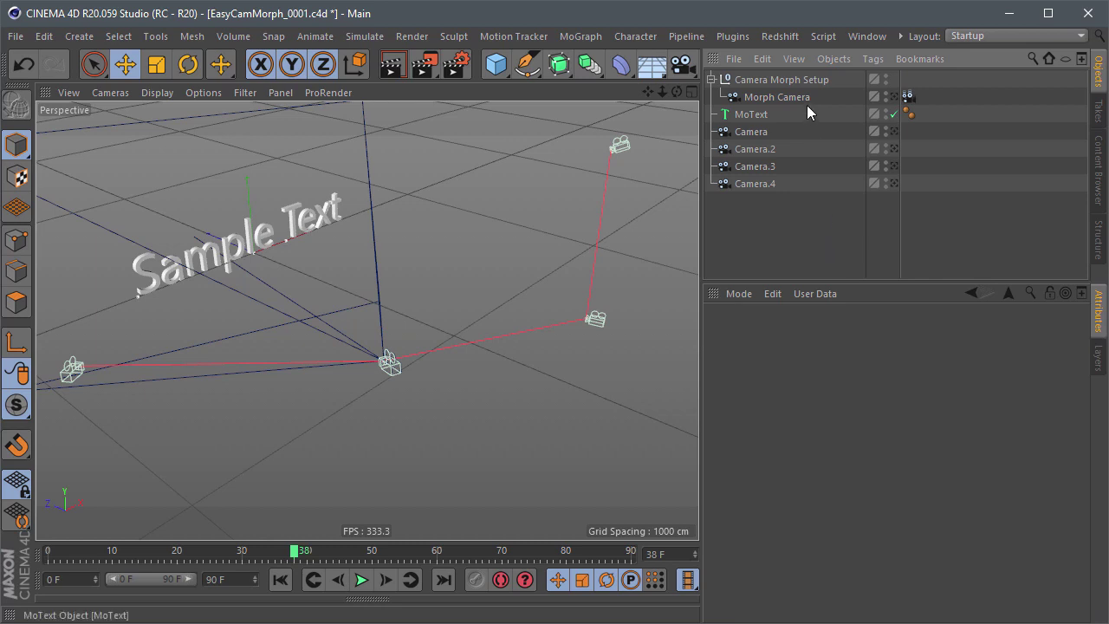
- Add user data to Camera Morph Setup, starting with a group named 'Camera Number'
{"action": "left_click", "coordinate": [800, 82]}
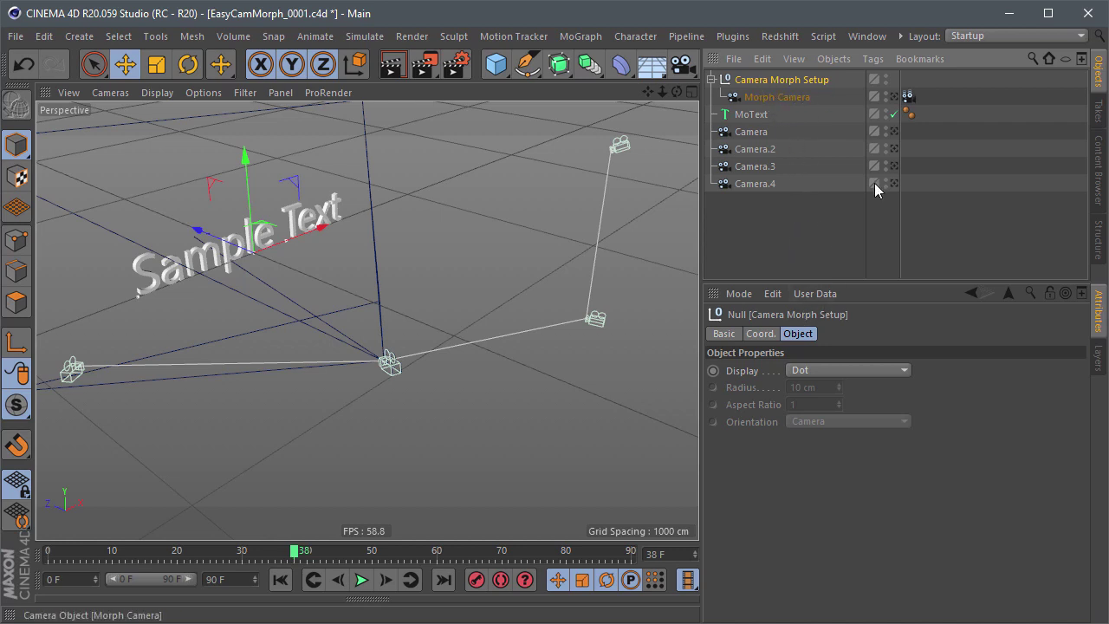
{"action": "left_click", "coordinate": [814, 292]}
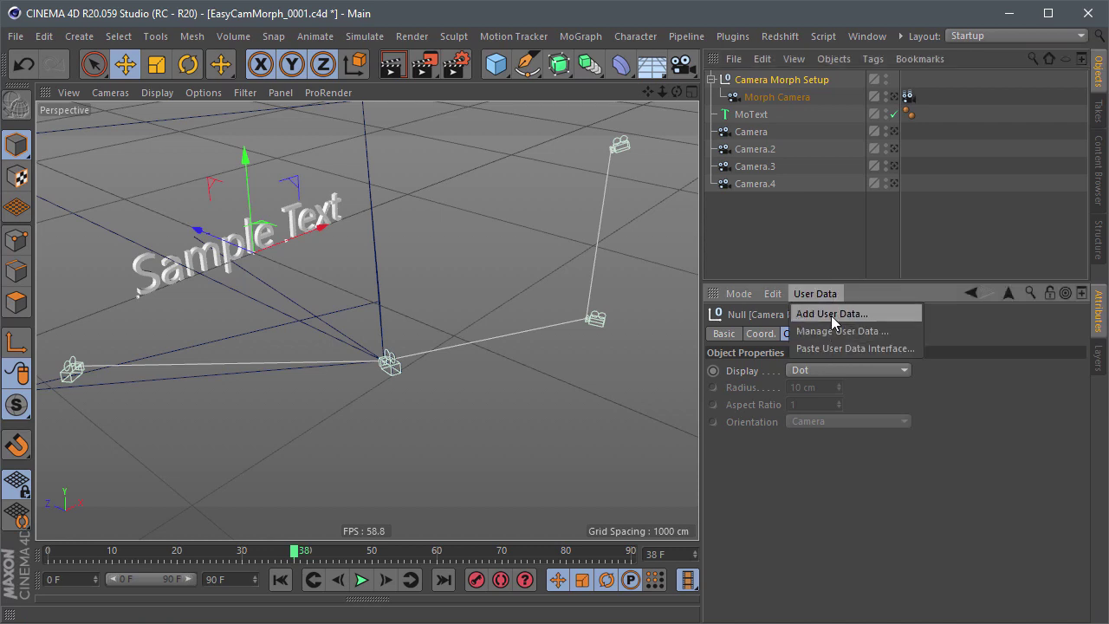
{"action": "left_click", "coordinate": [832, 314]}
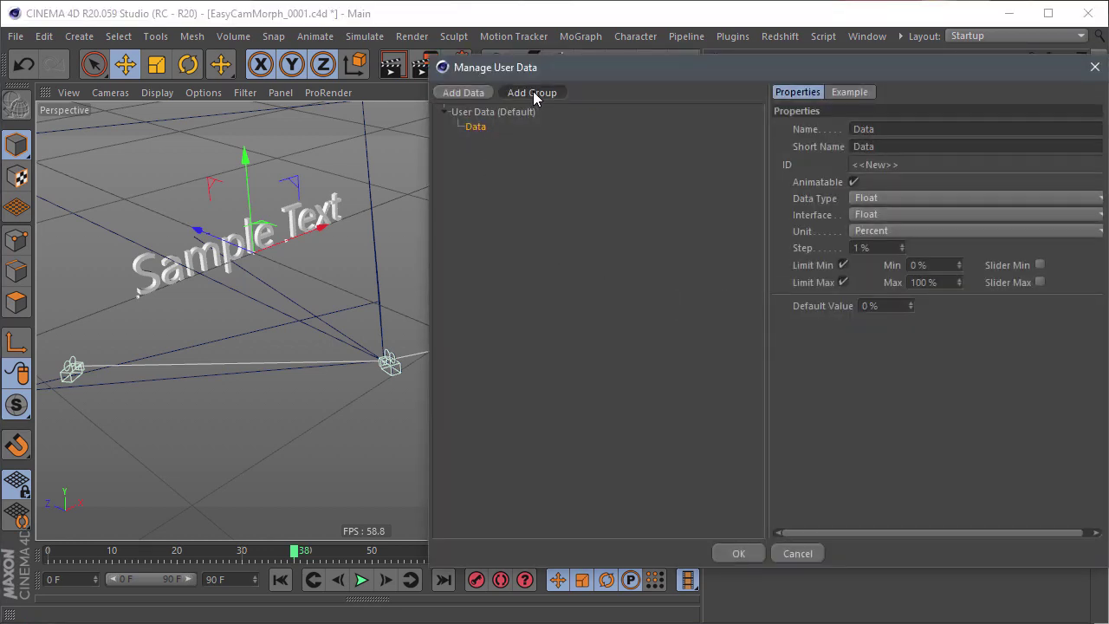
{"action": "left_click", "coordinate": [534, 98]}
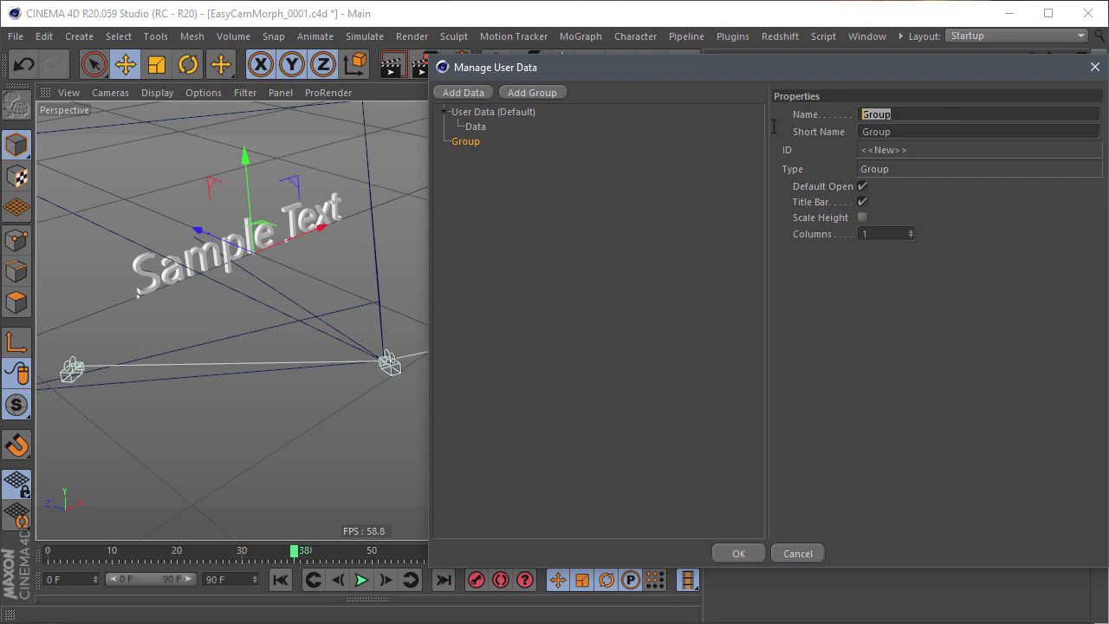
{"action": "type", "text": "CA"}
{"action": "key", "text": "BackSpace"}
{"action": "type", "text": "ame"}
{"action": "type", "text": "ra Numbe"}
{"action": "key", "text": "Tab"}
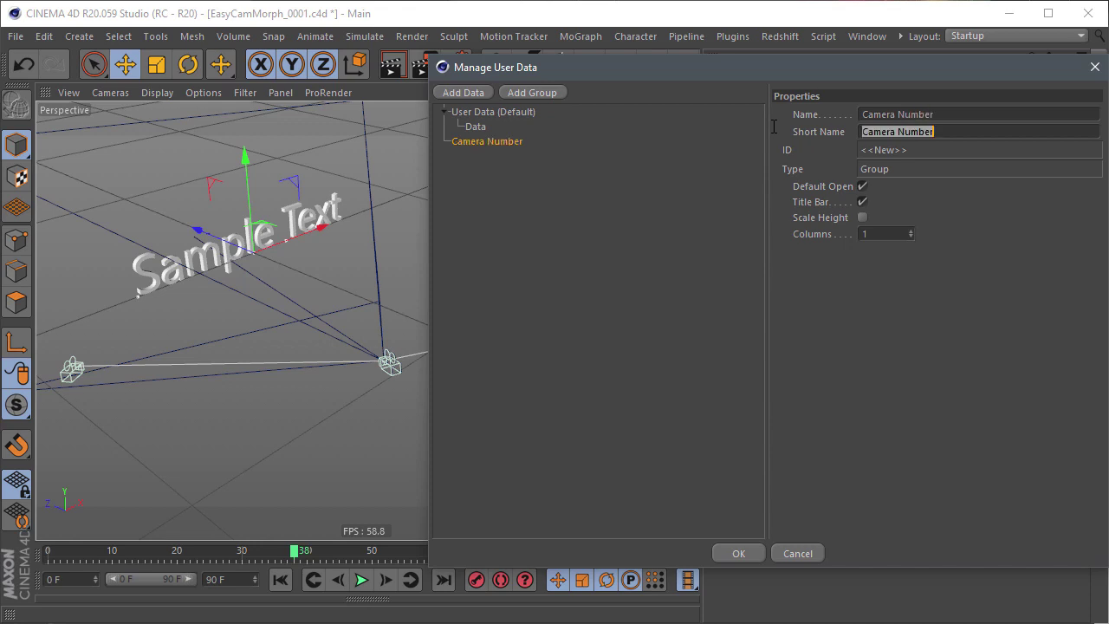
- Nest the data parameter inside the group and rename it 'Camera Number'
{"action": "left_click_drag", "start_coordinate": [487, 129], "coordinate": [486, 139]}
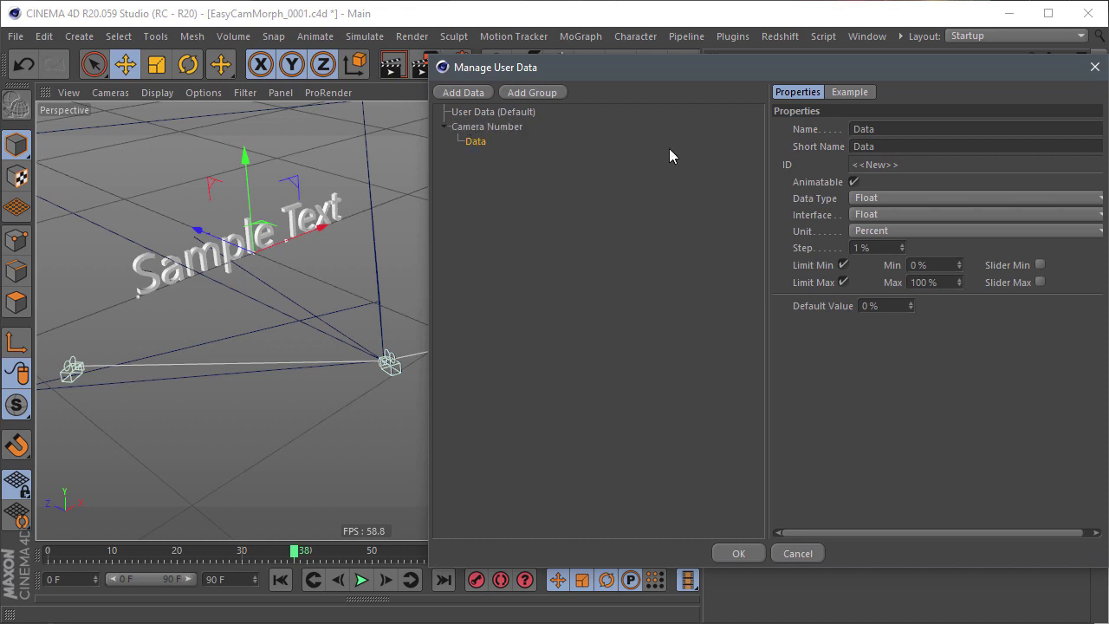
{"action": "left_click_drag", "start_coordinate": [875, 134], "coordinate": [784, 141]}
{"action": "type", "text": "Camera Number"}
{"action": "key", "text": "Tab"}
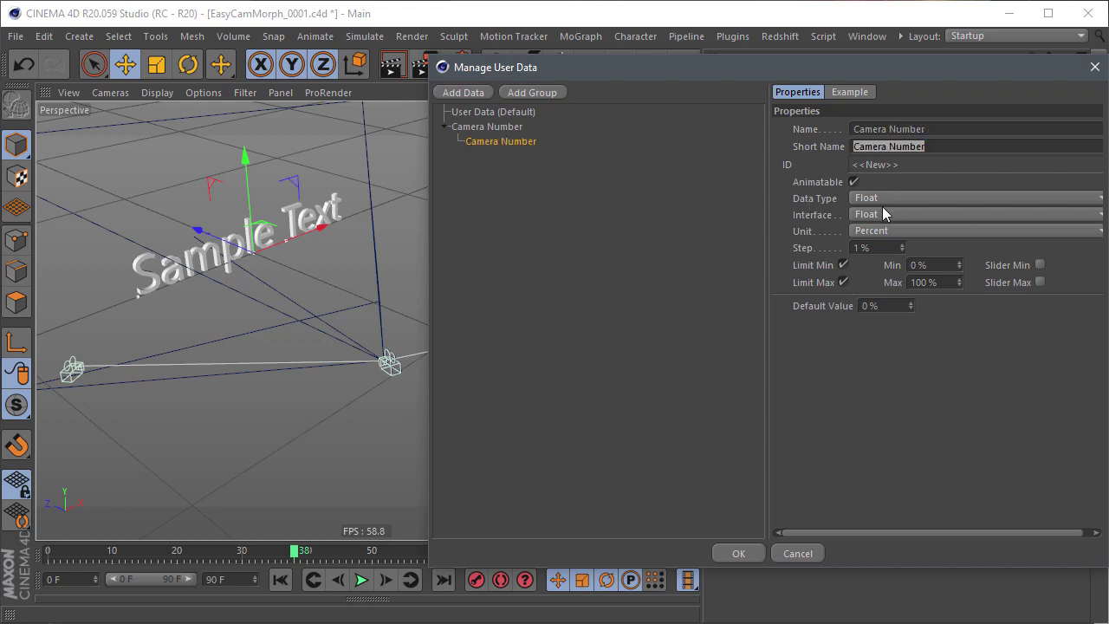
- Make the parameter a Float Slider with Unit Real, Min 1 and Max 4
{"action": "left_click", "coordinate": [866, 230]}
{"action": "left_click", "coordinate": [882, 249]}
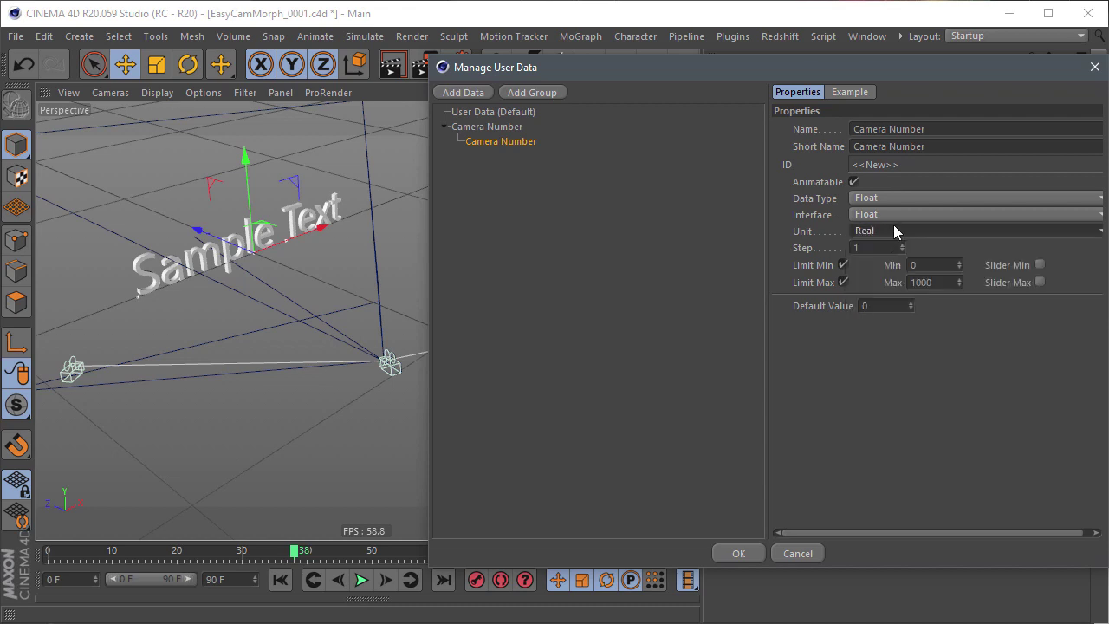
{"action": "left_click", "coordinate": [899, 215]}
{"action": "left_click", "coordinate": [882, 248]}
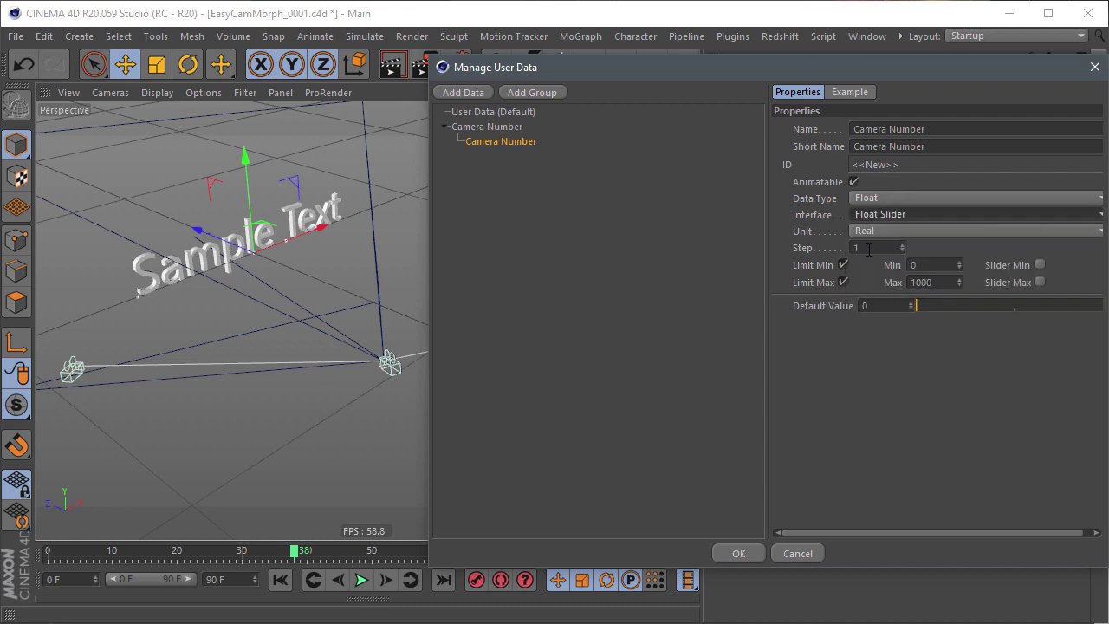
{"action": "double_click", "coordinate": [921, 265]}
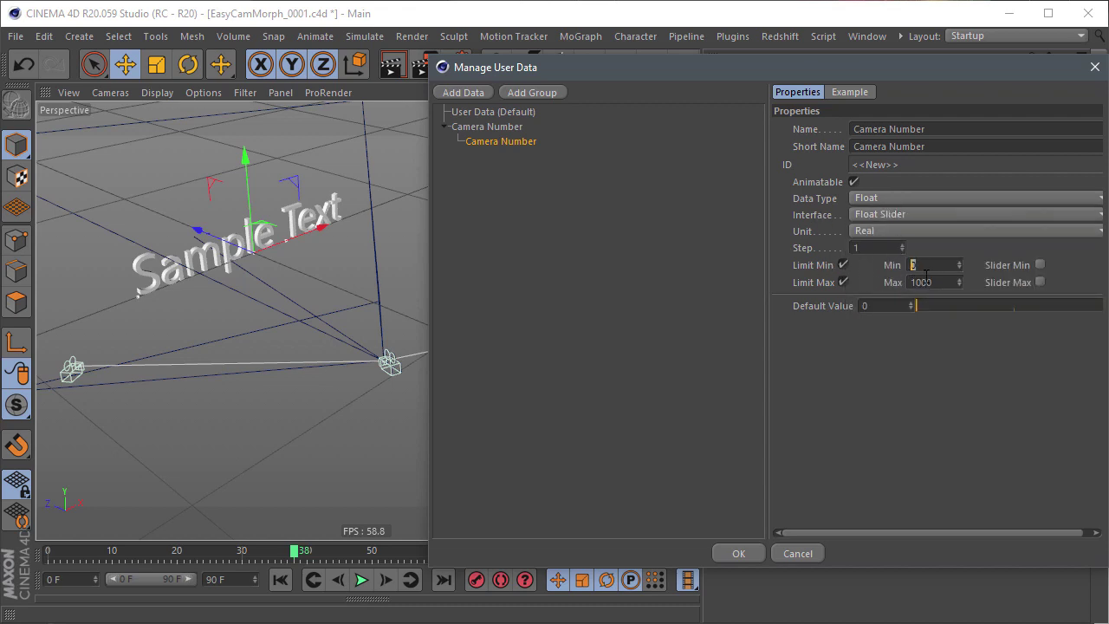
{"action": "type", "text": "1"}
{"action": "key", "text": "Tab"}
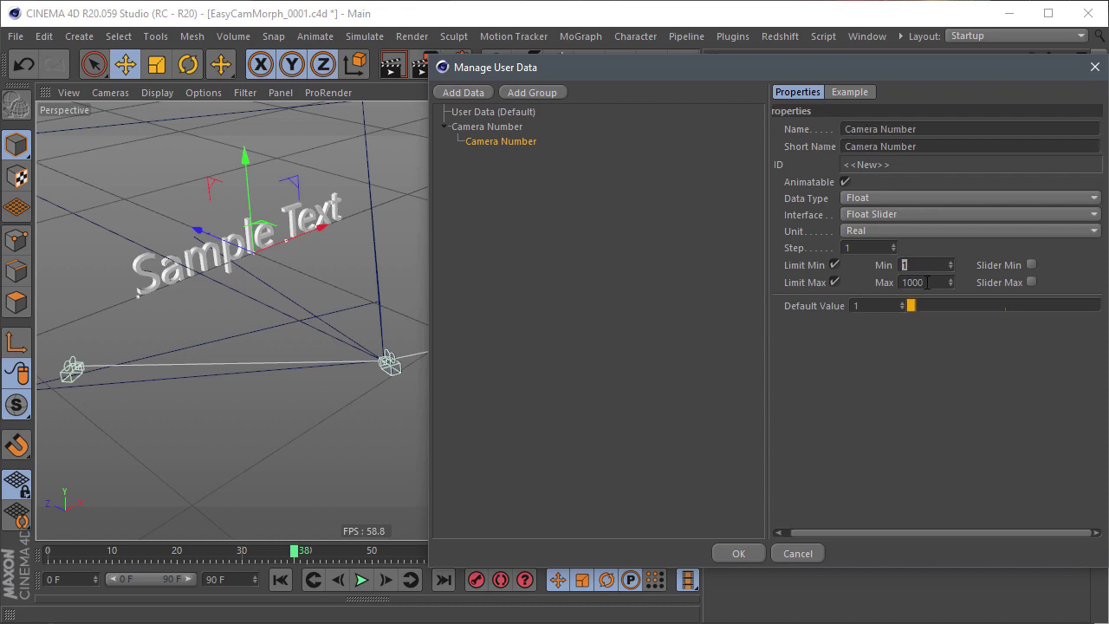
{"action": "left_click_drag", "start_coordinate": [929, 307], "coordinate": [1101, 307]}
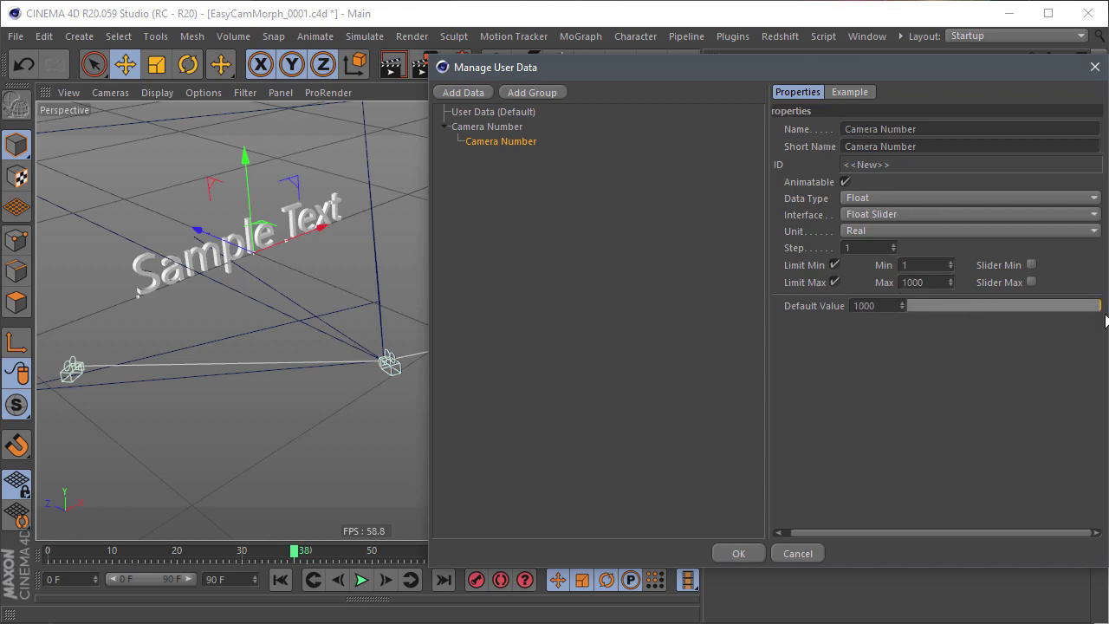
{"action": "left_click", "coordinate": [936, 283]}
{"action": "type", "text": "4"}
{"action": "key", "text": "Return"}
- Test the slider range and set the Camera Number default value to 1
{"action": "mouse_move", "coordinate": [550, 63]}
{"action": "left_mouse_down"}
{"action": "mouse_move", "coordinate": [572, 370]}
{"action": "mouse_move", "coordinate": [556, 392]}
{"action": "left_mouse_up"}
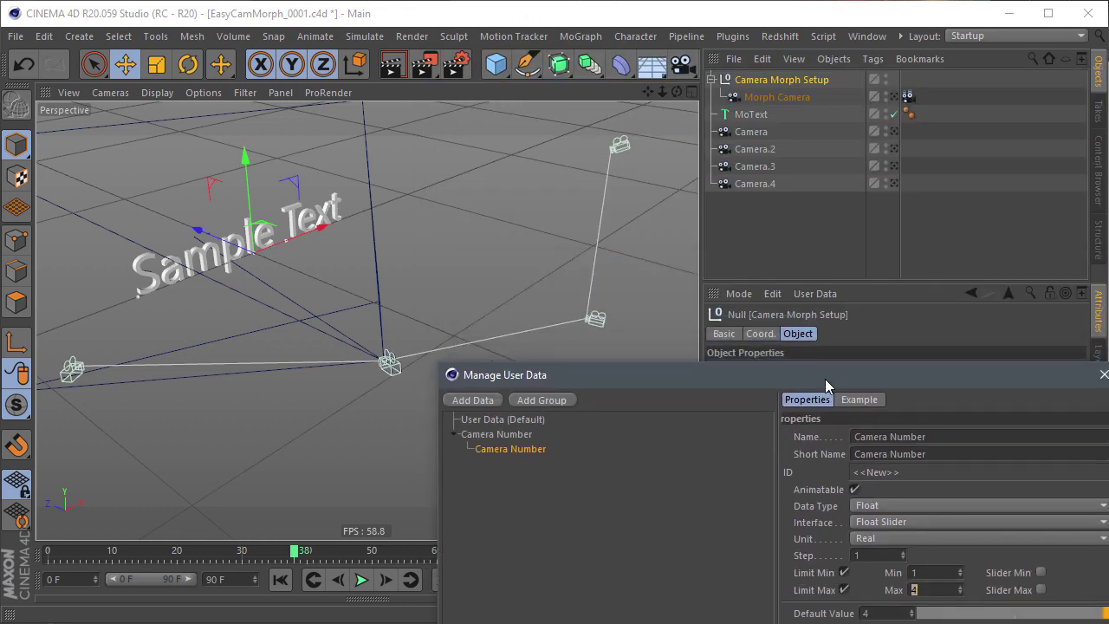
{"action": "left_click_drag", "start_coordinate": [825, 379], "coordinate": [557, 196]}
{"action": "mouse_move", "coordinate": [659, 431]}
{"action": "left_mouse_down"}
{"action": "mouse_move", "coordinate": [611, 426]}
{"action": "mouse_move", "coordinate": [848, 435]}
{"action": "mouse_move", "coordinate": [624, 425]}
{"action": "mouse_move", "coordinate": [806, 424]}
{"action": "left_mouse_up"}
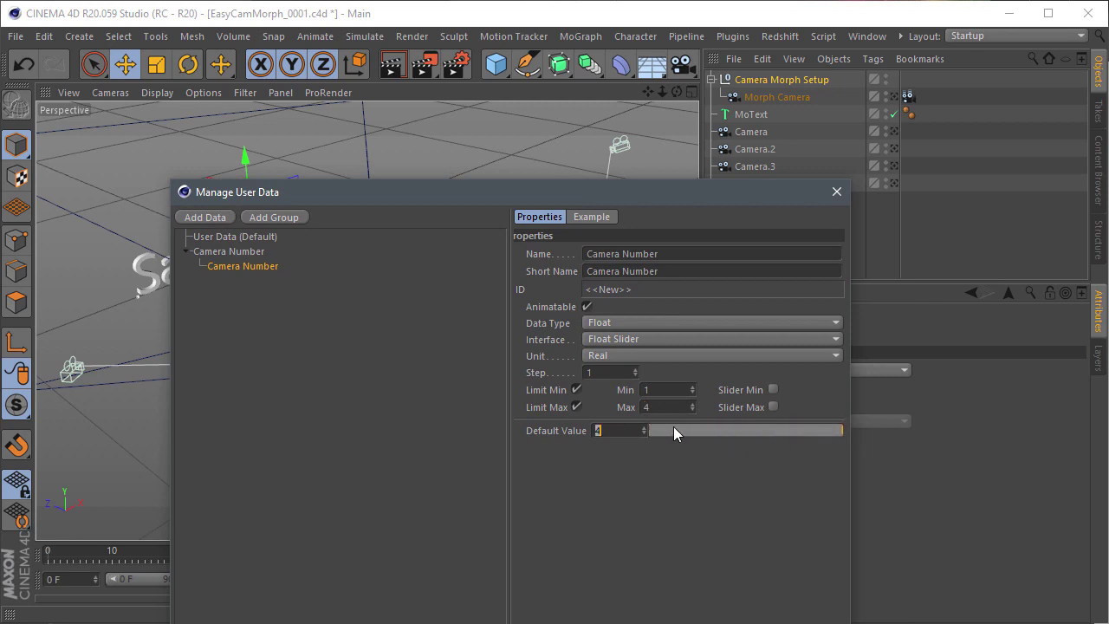
{"action": "left_click_drag", "start_coordinate": [674, 427], "coordinate": [618, 432]}
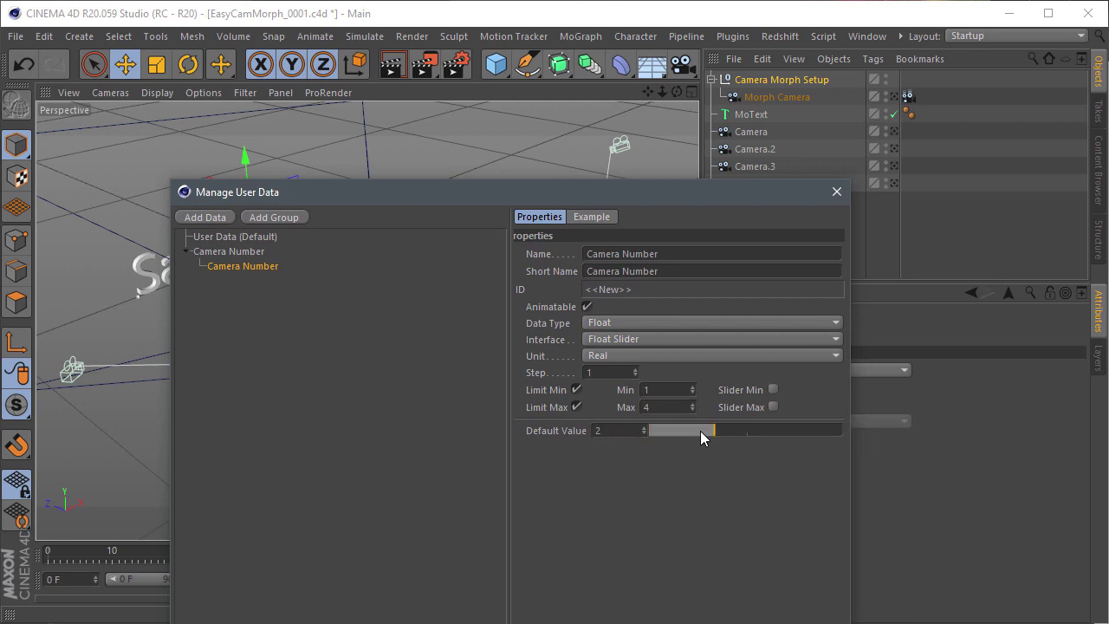
{"action": "mouse_move", "coordinate": [702, 437]}
{"action": "left_mouse_down"}
{"action": "mouse_move", "coordinate": [832, 436]}
{"action": "mouse_move", "coordinate": [624, 437]}
{"action": "left_mouse_up"}
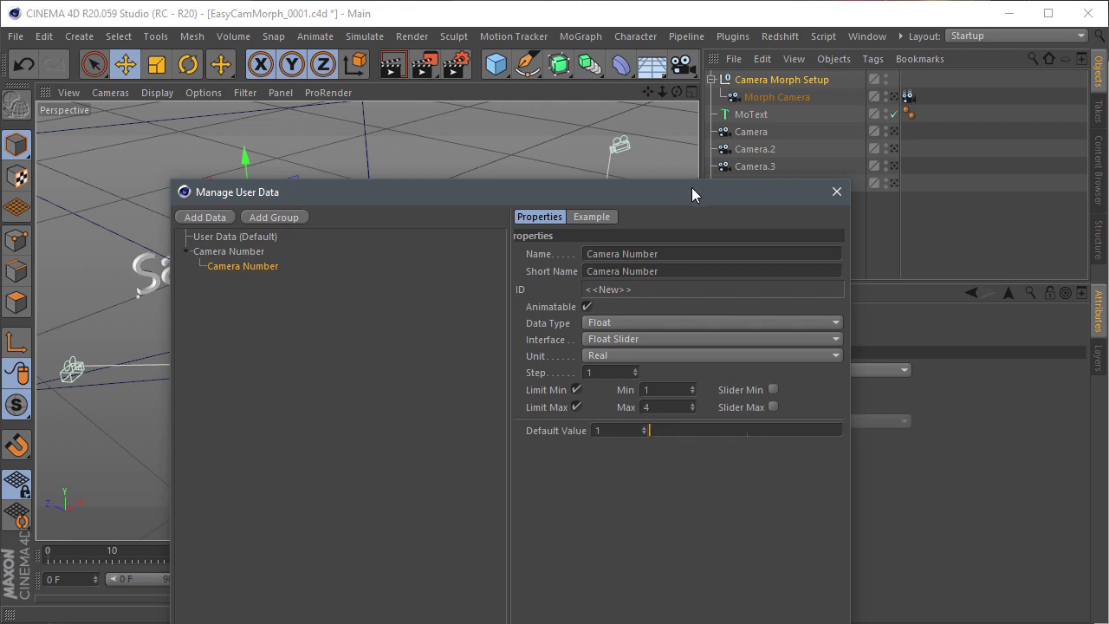
{"action": "mouse_move", "coordinate": [692, 195]}
{"action": "left_mouse_down"}
{"action": "mouse_move", "coordinate": [719, 182]}
{"action": "mouse_move", "coordinate": [724, 142]}
{"action": "left_mouse_up"}
- Apply the user data, test the null's new Camera Number slider, and open its CINEMA 4D Tags menu
{"action": "key", "text": "Return"}
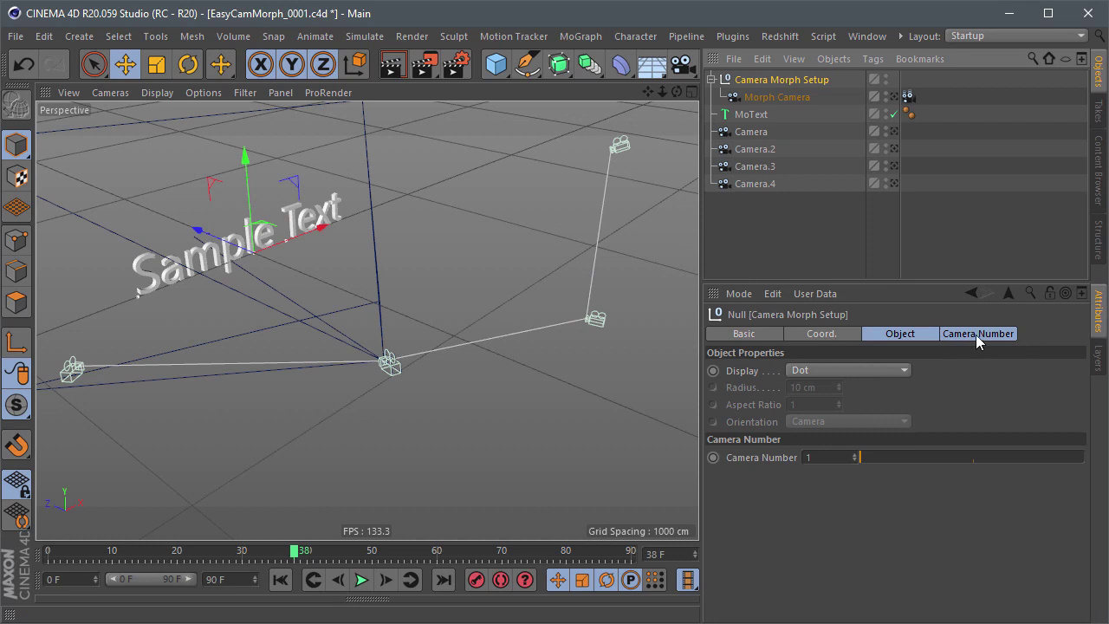
{"action": "left_click", "coordinate": [976, 335]}
{"action": "mouse_move", "coordinate": [1023, 376]}
{"action": "left_mouse_down"}
{"action": "mouse_move", "coordinate": [821, 379]}
{"action": "mouse_move", "coordinate": [1071, 386]}
{"action": "mouse_move", "coordinate": [837, 385]}
{"action": "left_mouse_up"}
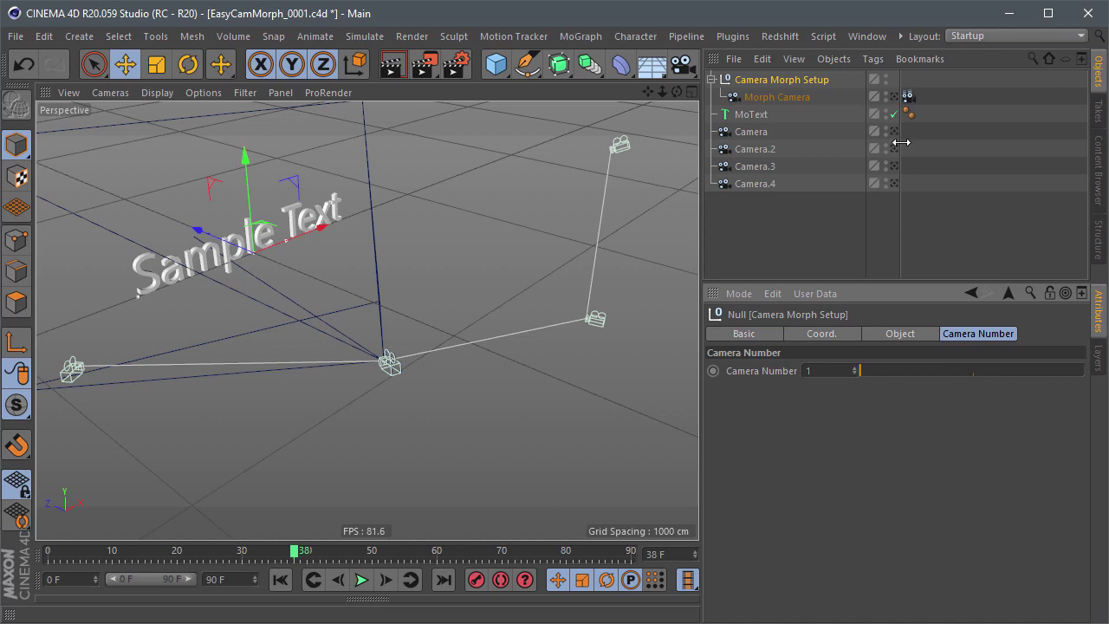
{"action": "right_click", "coordinate": [808, 82]}
{"action": "mouse_move", "coordinate": [866, 22]}
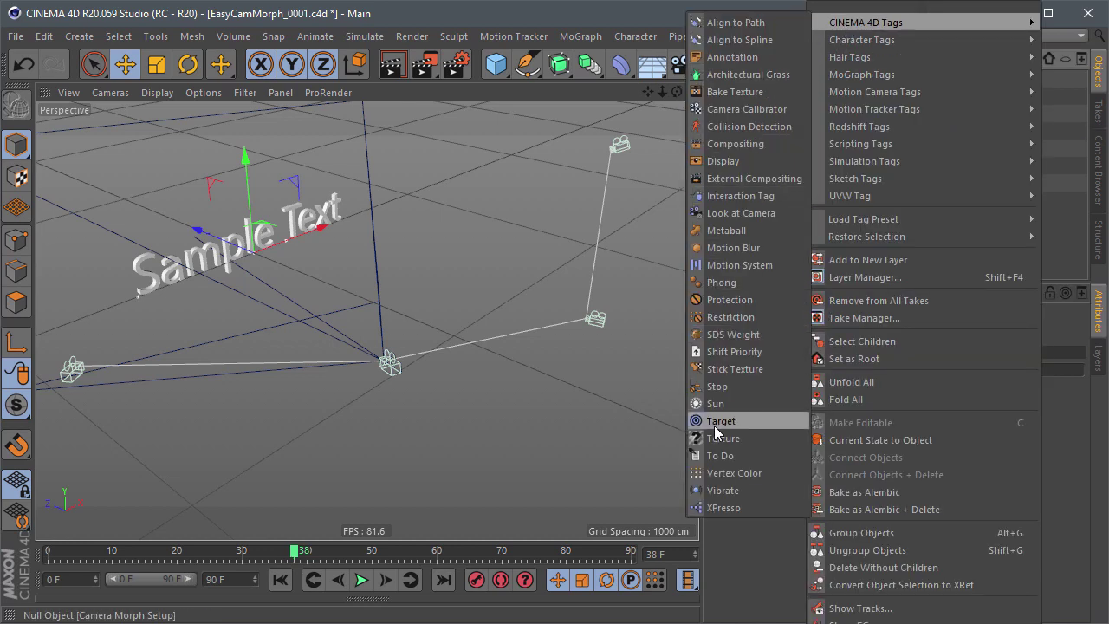
- Add an XPresso tag and a Camera Morph Setup node with a Camera Number output port
{"action": "left_click", "coordinate": [763, 508]}
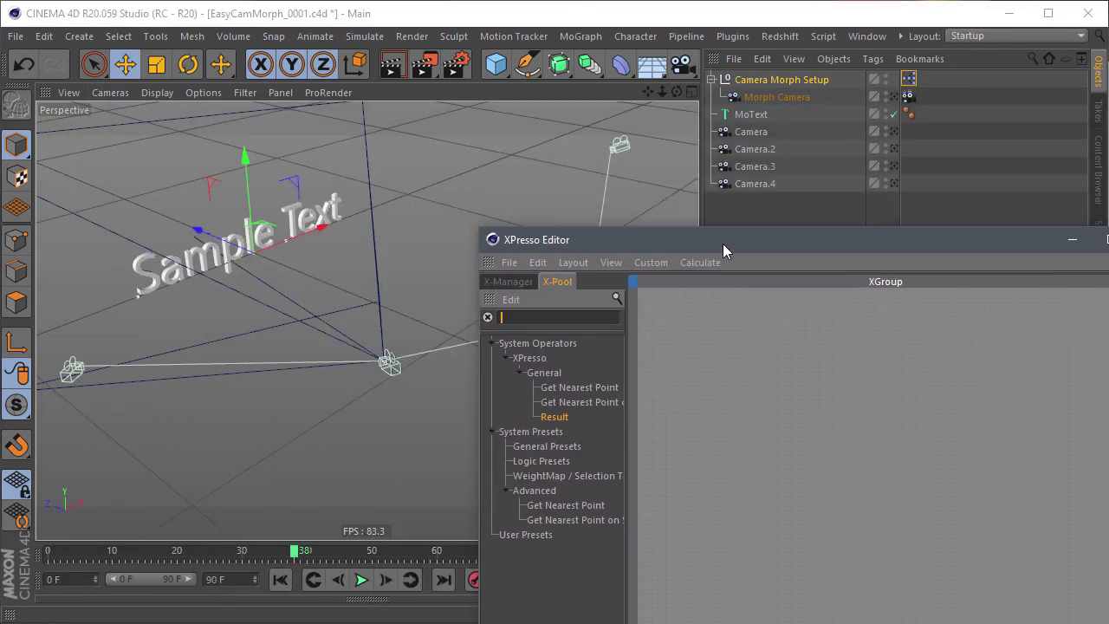
{"action": "left_click_drag", "start_coordinate": [723, 243], "coordinate": [303, 136]}
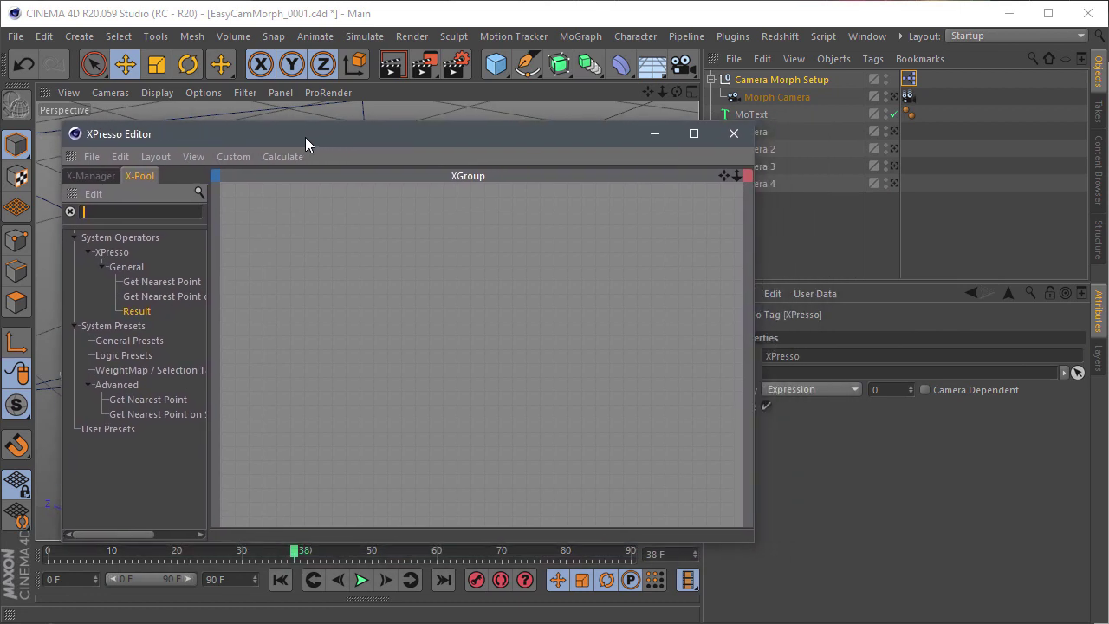
{"action": "left_click_drag", "start_coordinate": [722, 125], "coordinate": [421, 252]}
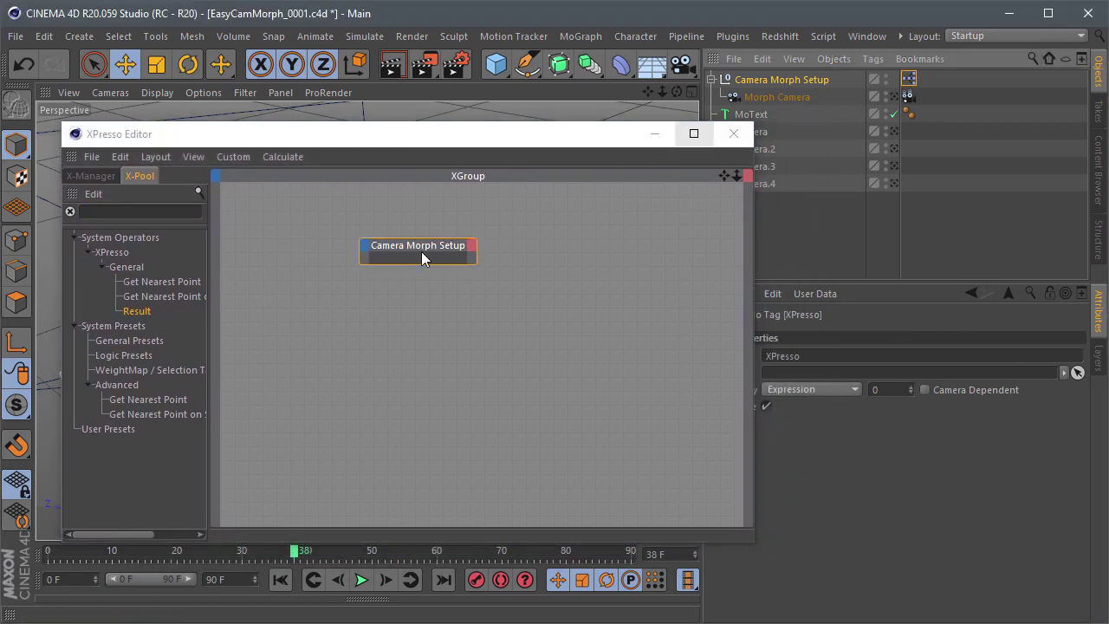
{"action": "left_click", "coordinate": [836, 80]}
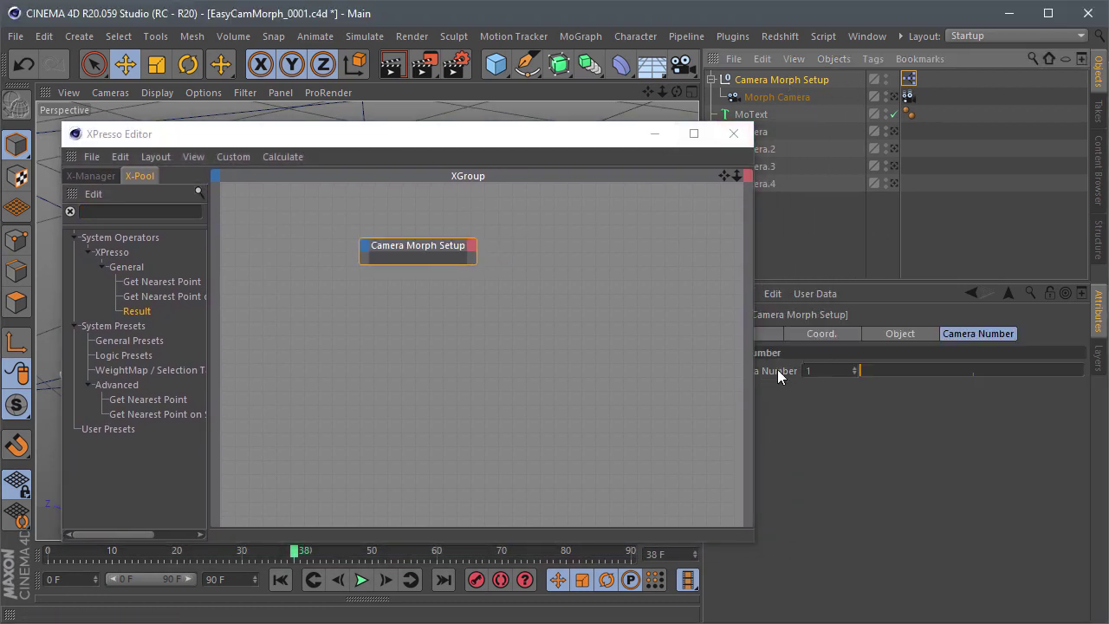
{"action": "mouse_move", "coordinate": [778, 371]}
{"action": "left_mouse_down"}
{"action": "mouse_move", "coordinate": [476, 260]}
{"action": "mouse_move", "coordinate": [360, 262]}
{"action": "left_mouse_up"}
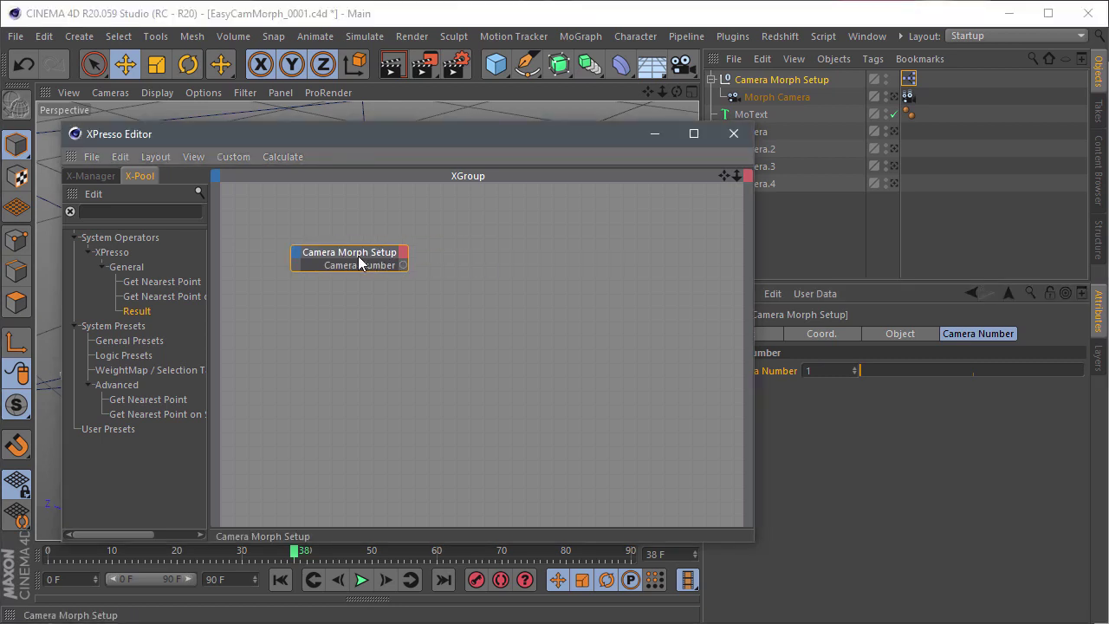
{"action": "left_click", "coordinate": [372, 295]}
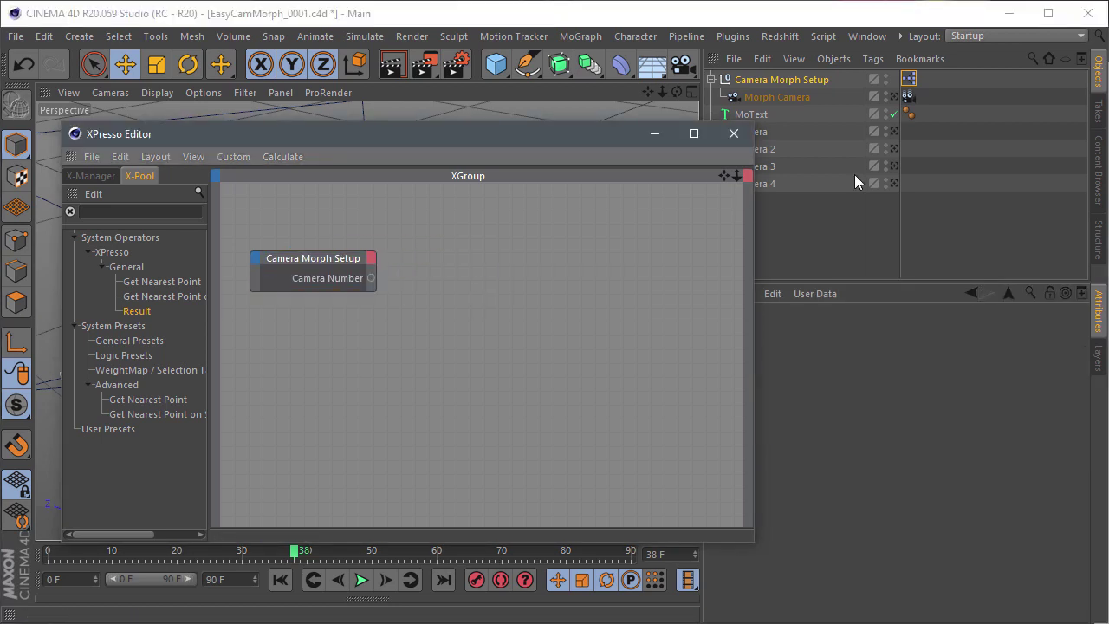
- Add a Camera Morph tag node exposing its Multi Morph: List output port
{"action": "left_click_drag", "start_coordinate": [909, 97], "coordinate": [296, 406]}
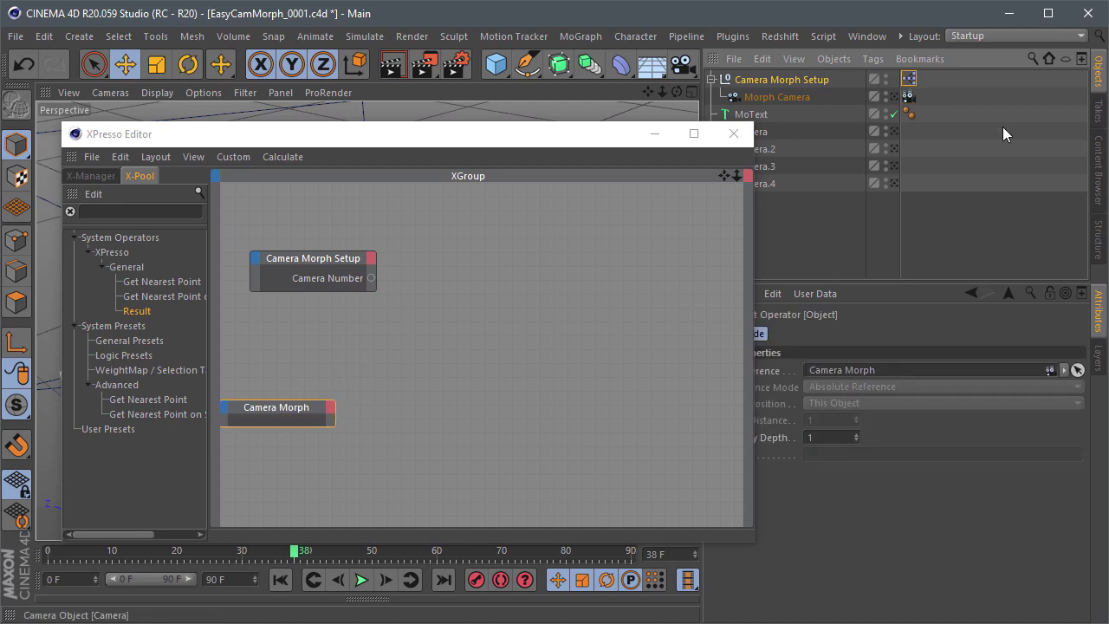
{"action": "left_click", "coordinate": [908, 96]}
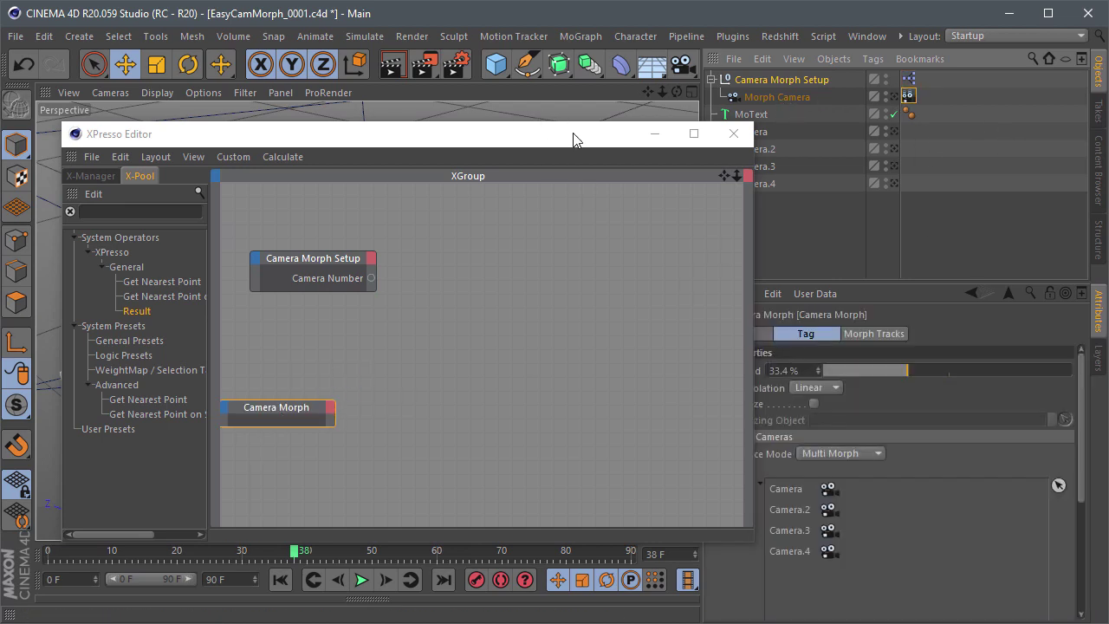
{"action": "left_click_drag", "start_coordinate": [574, 134], "coordinate": [523, 120]}
{"action": "mouse_move", "coordinate": [738, 485]}
{"action": "left_mouse_down"}
{"action": "mouse_move", "coordinate": [280, 401]}
{"action": "mouse_move", "coordinate": [244, 413]}
{"action": "mouse_move", "coordinate": [365, 418]}
{"action": "mouse_move", "coordinate": [278, 480]}
{"action": "left_mouse_up"}
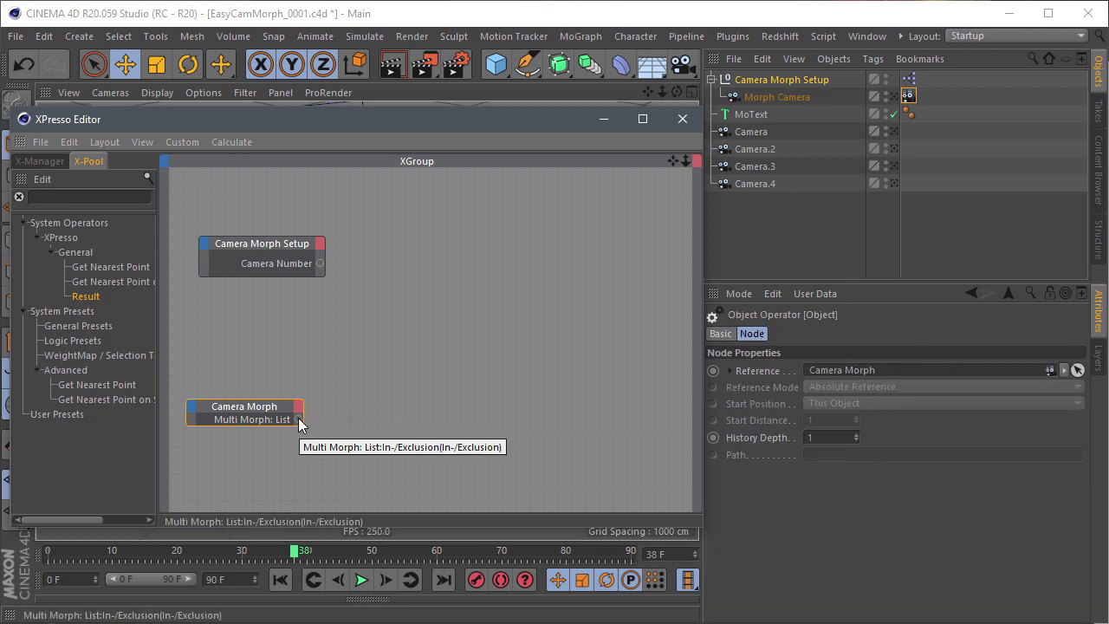
{"action": "left_click_drag", "start_coordinate": [298, 420], "coordinate": [417, 369]}
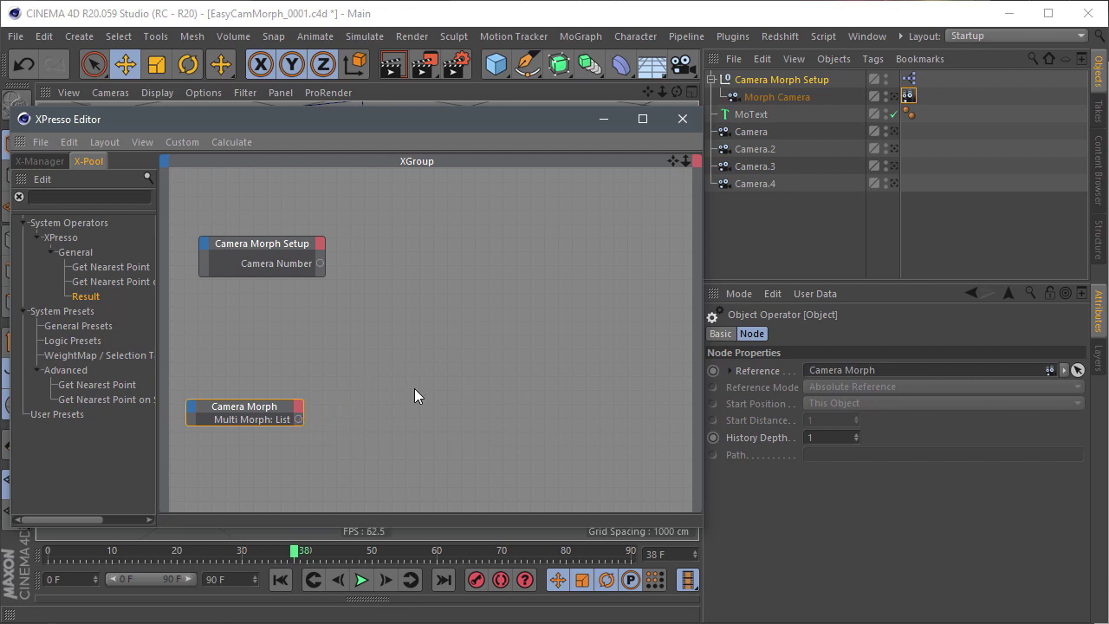
- Find 'link' in X-Pool and add two Link List nodes to the XPresso graph
{"action": "left_click", "coordinate": [908, 96]}
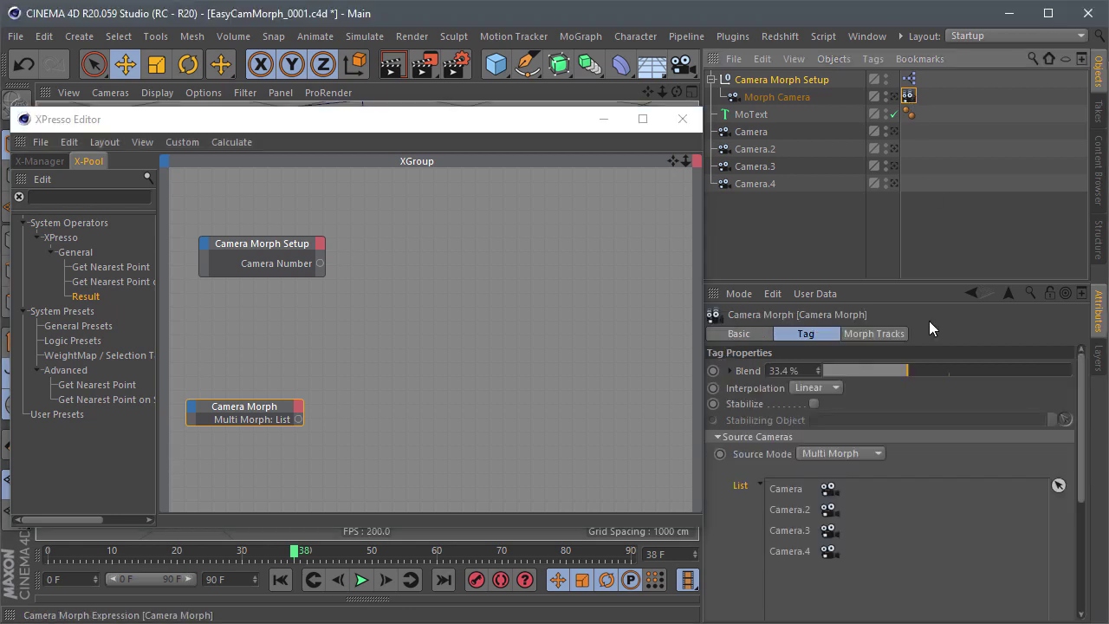
{"action": "left_click", "coordinate": [103, 197]}
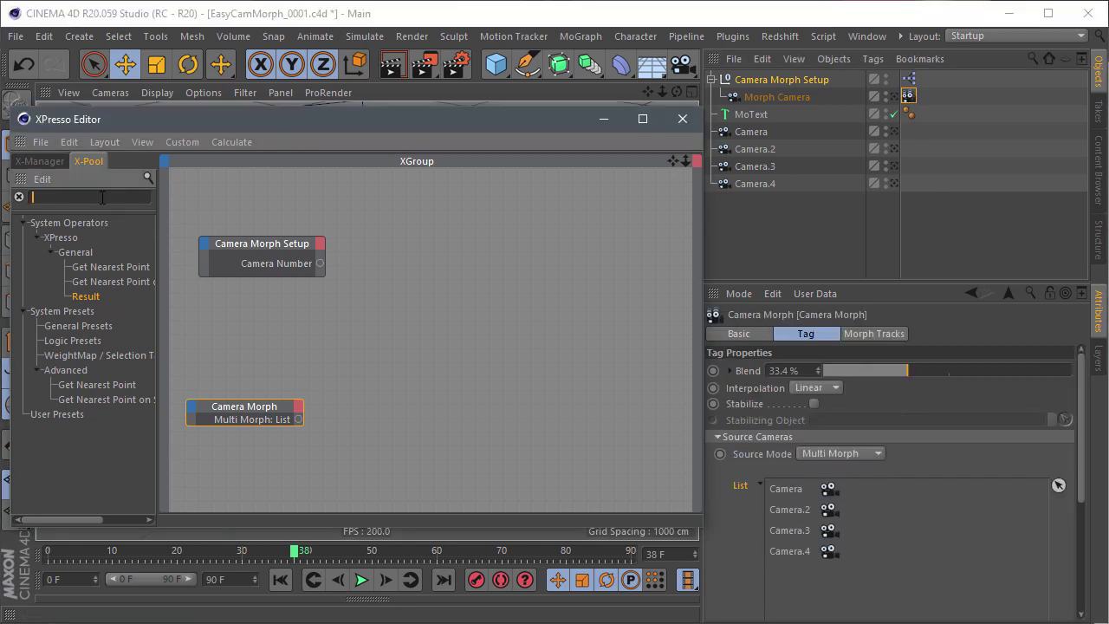
{"action": "type", "text": "link"}
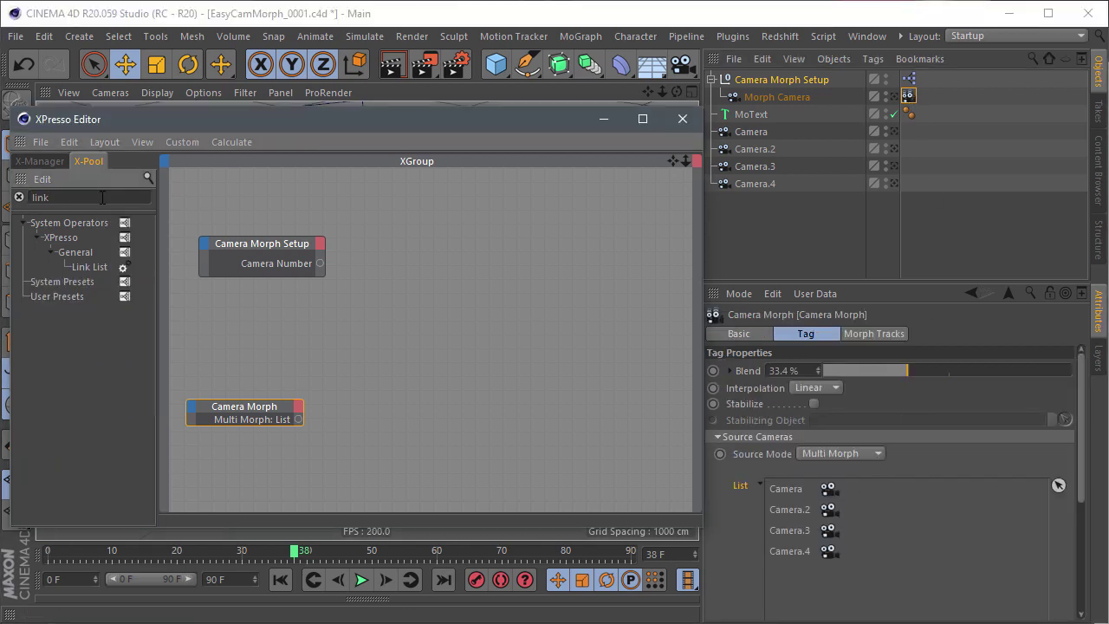
{"action": "left_click_drag", "start_coordinate": [90, 267], "coordinate": [421, 401]}
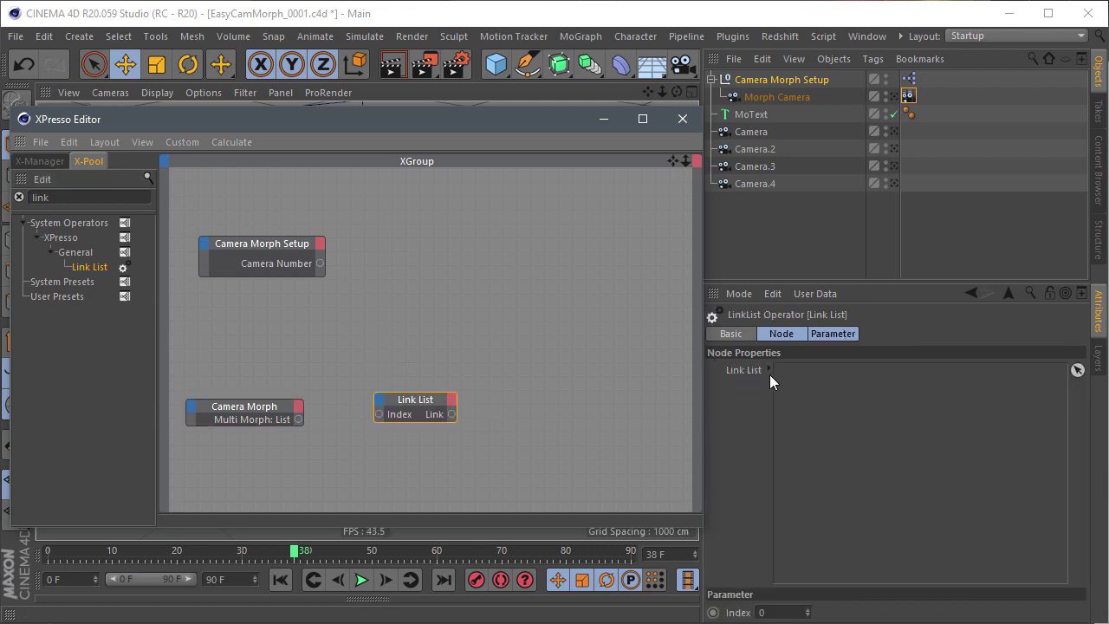
{"action": "left_click_drag", "start_coordinate": [714, 313], "coordinate": [391, 360]}
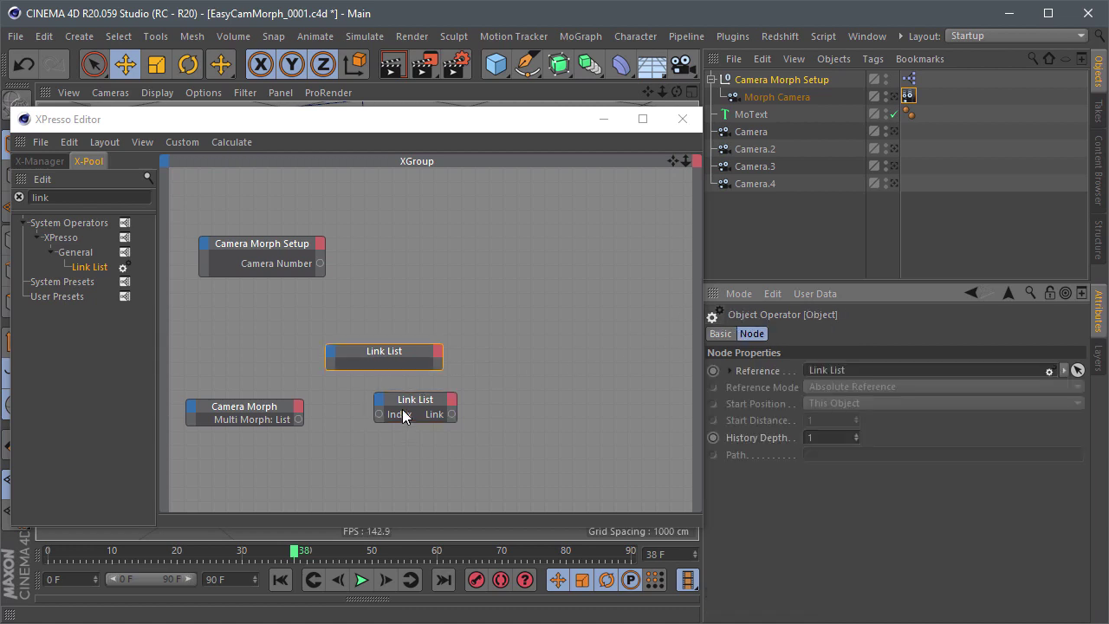
{"action": "left_click_drag", "start_coordinate": [417, 397], "coordinate": [413, 410]}
- Wire Multi Morph: List into the upper Link List node's Link List input
{"action": "left_click", "coordinate": [378, 358]}
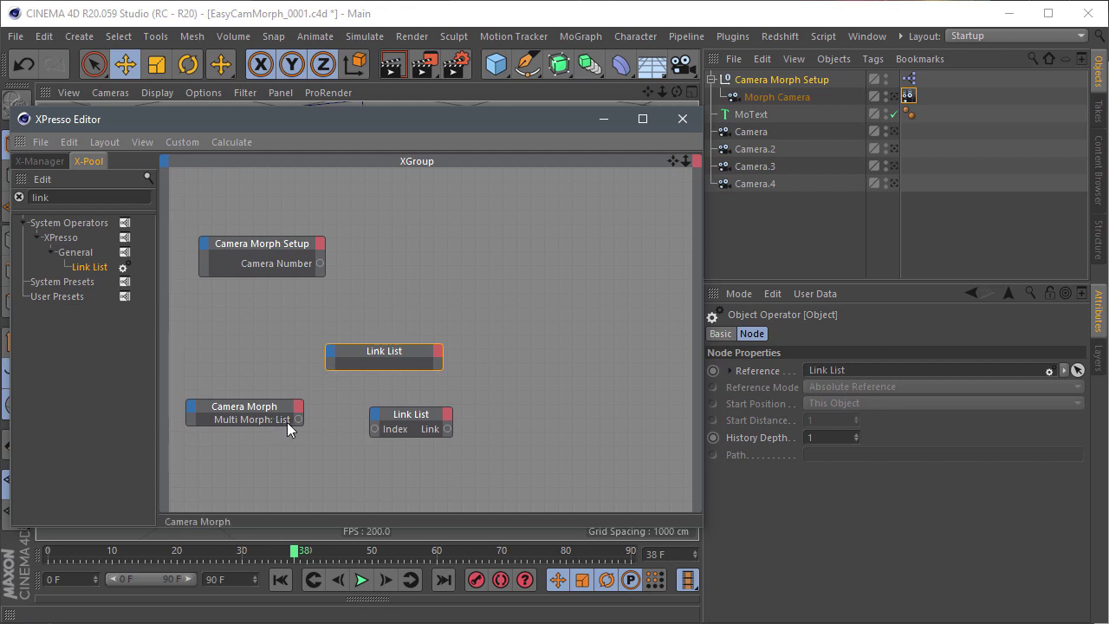
{"action": "left_click_drag", "start_coordinate": [298, 419], "coordinate": [330, 356]}
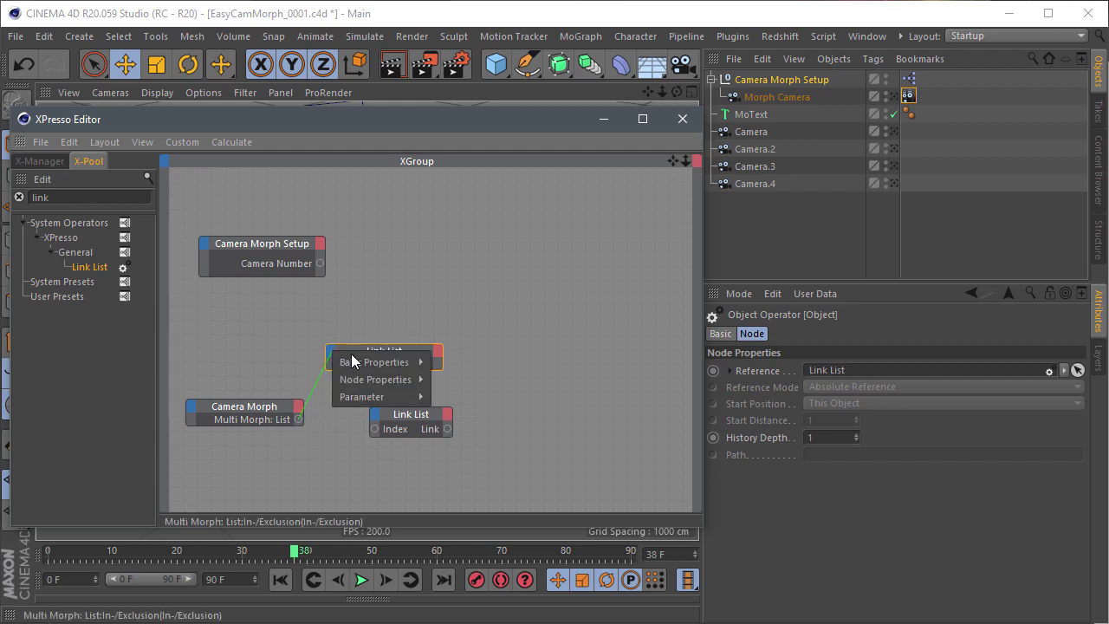
{"action": "left_click", "coordinate": [449, 379]}
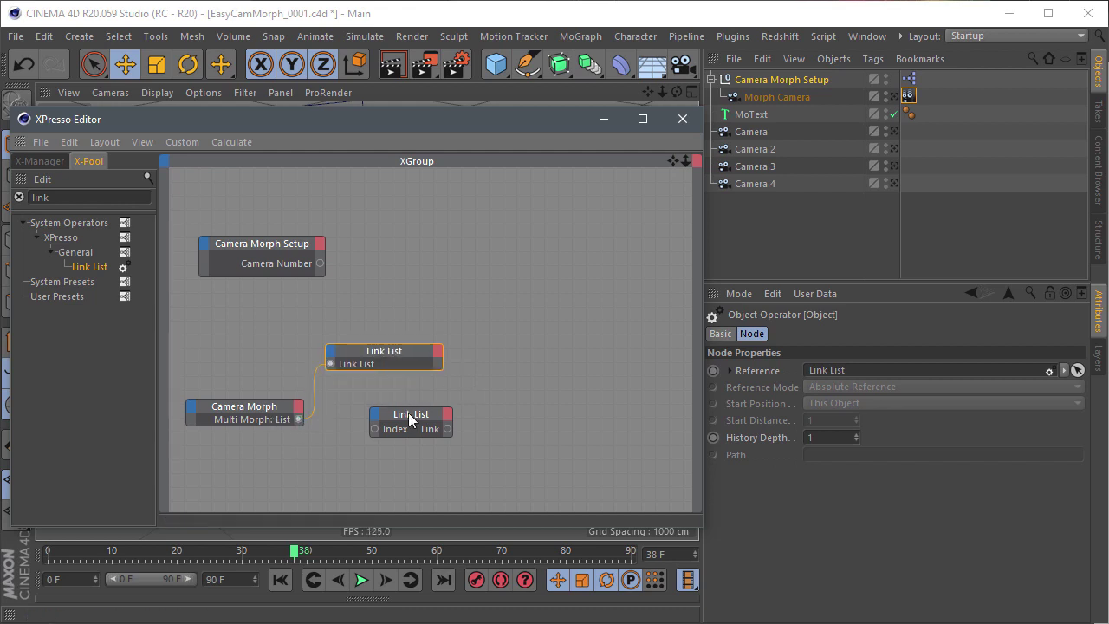
{"action": "left_click_drag", "start_coordinate": [408, 412], "coordinate": [416, 417]}
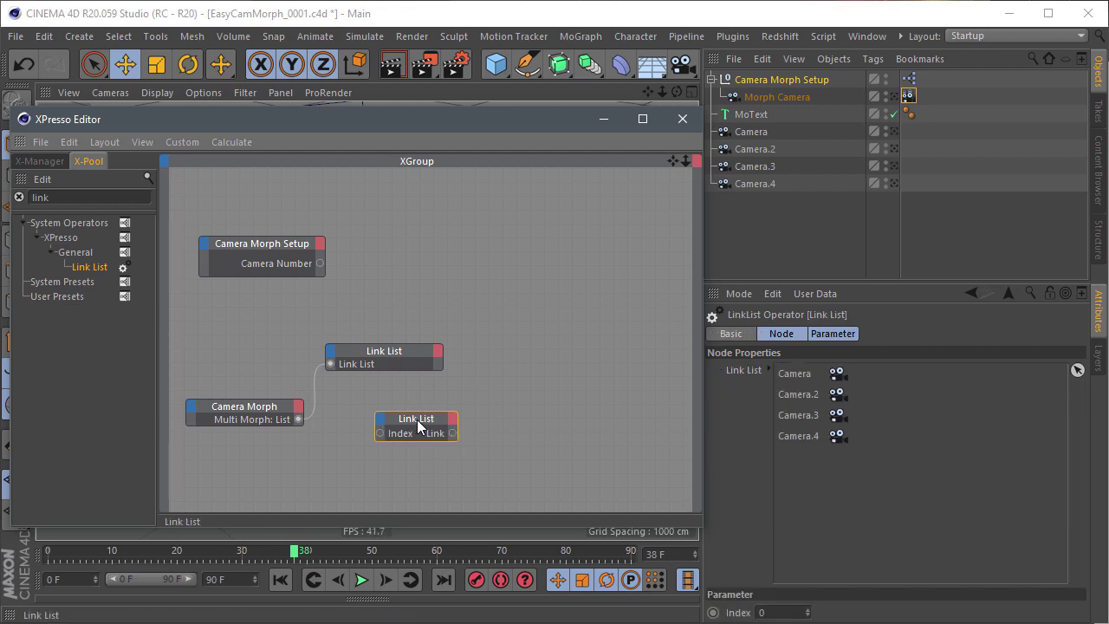
- Add a Count output port to the Link List operator node
{"action": "left_click_drag", "start_coordinate": [417, 420], "coordinate": [424, 429]}
{"action": "left_click_drag", "start_coordinate": [260, 416], "coordinate": [255, 418]}
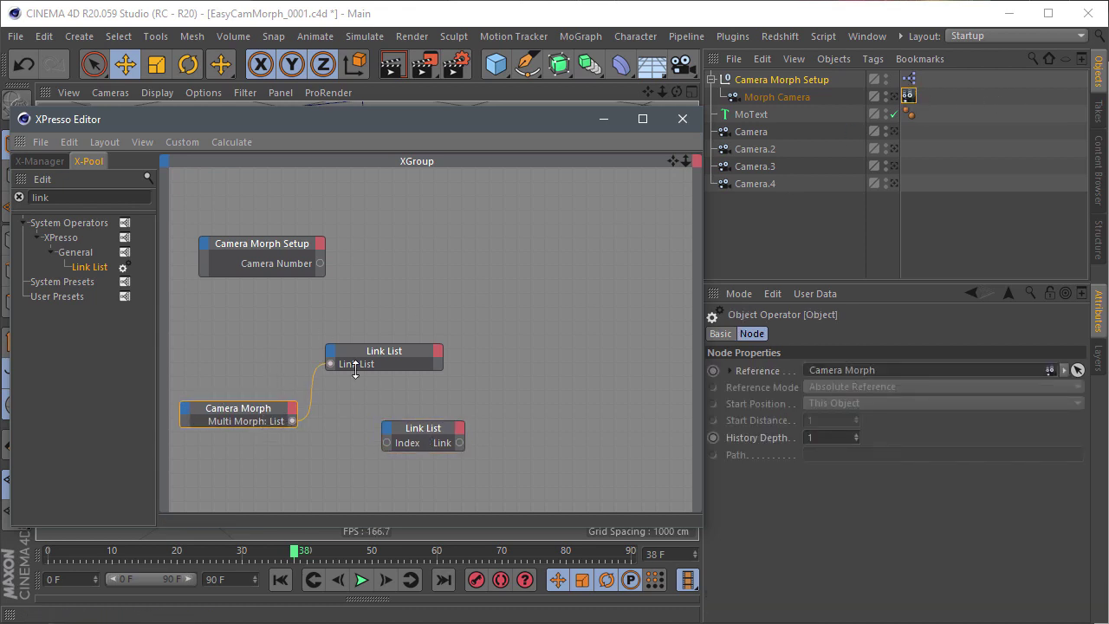
{"action": "left_click", "coordinate": [426, 431]}
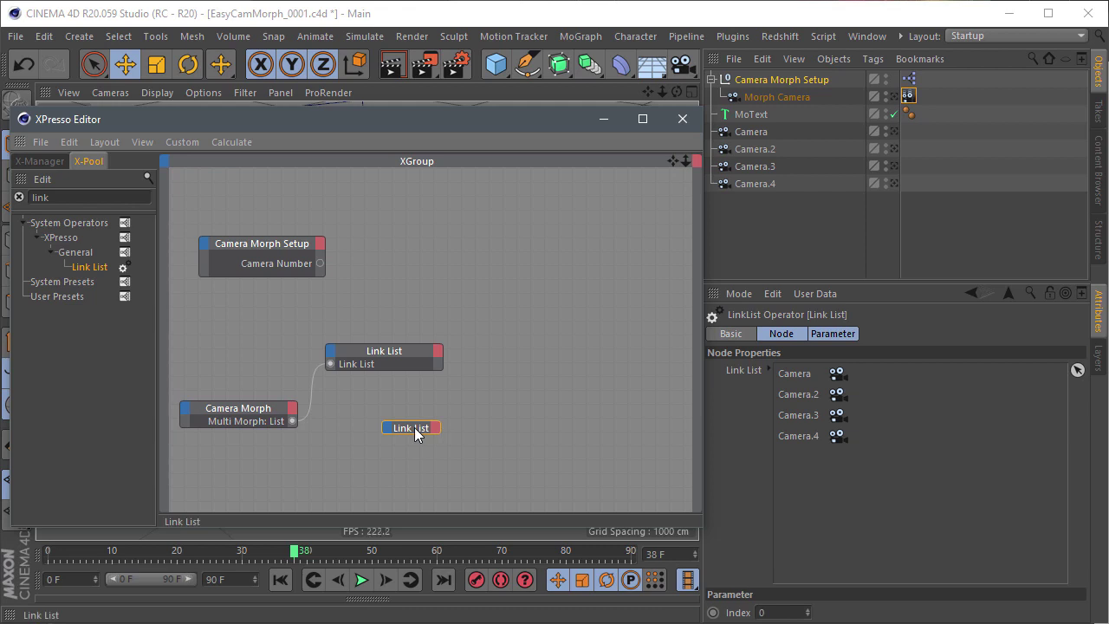
{"action": "left_click_drag", "start_coordinate": [420, 425], "coordinate": [431, 427]}
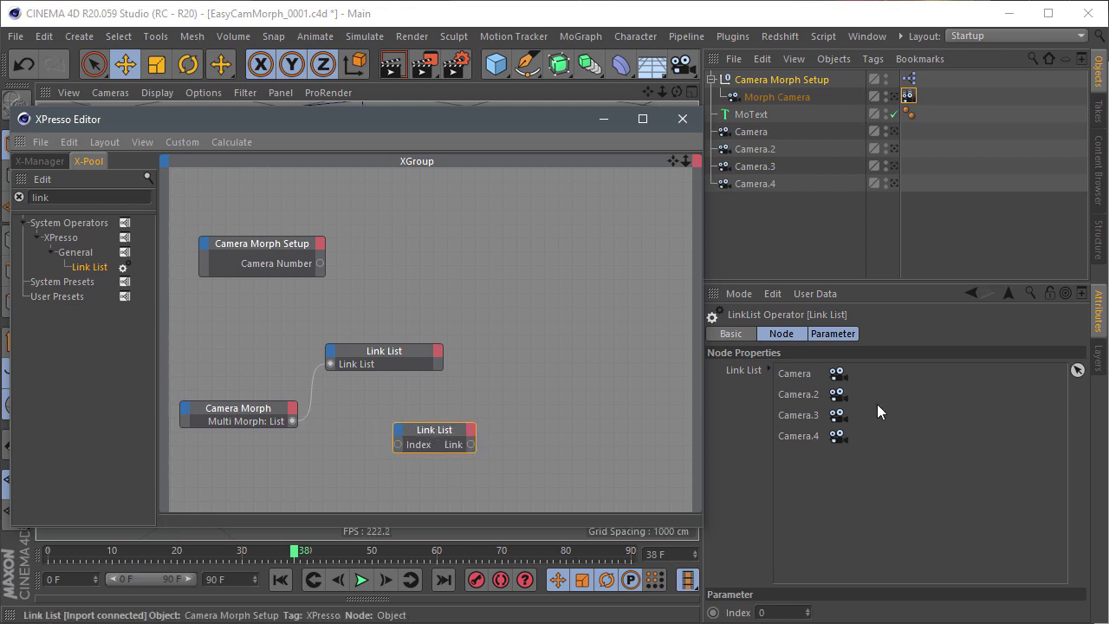
{"action": "left_click", "coordinate": [471, 429]}
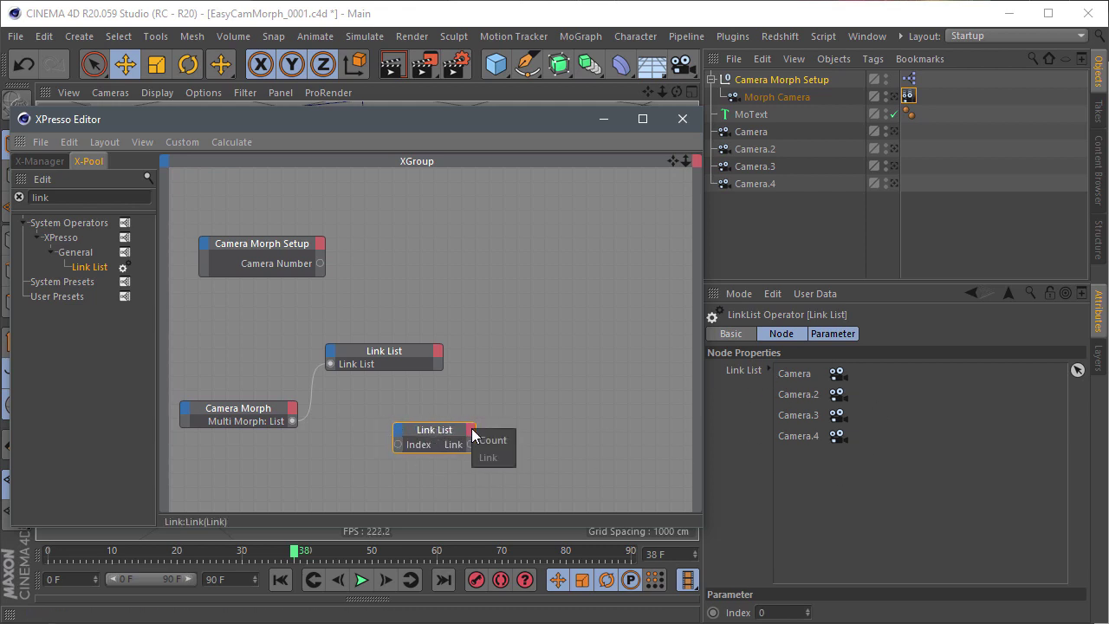
{"action": "left_click", "coordinate": [508, 441]}
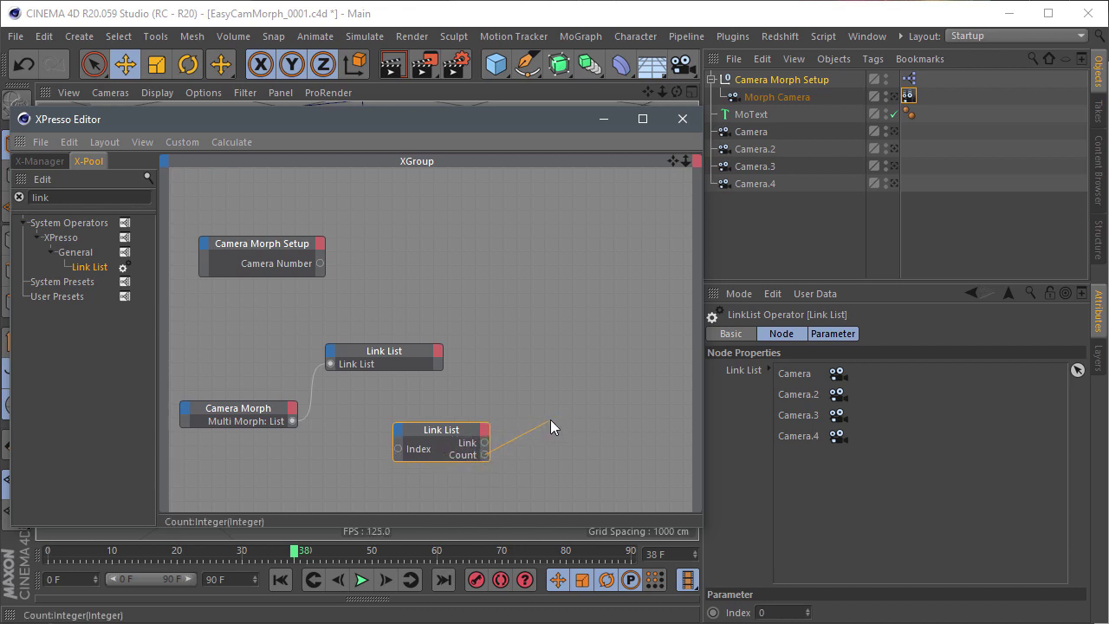
- Rearrange the Link List nodes under and beside the Camera Morph node
{"action": "mouse_move", "coordinate": [379, 368]}
{"action": "left_mouse_down"}
{"action": "mouse_move", "coordinate": [305, 465]}
{"action": "mouse_move", "coordinate": [309, 481]}
{"action": "left_mouse_up"}
{"action": "left_click_drag", "start_coordinate": [268, 409], "coordinate": [246, 412]}
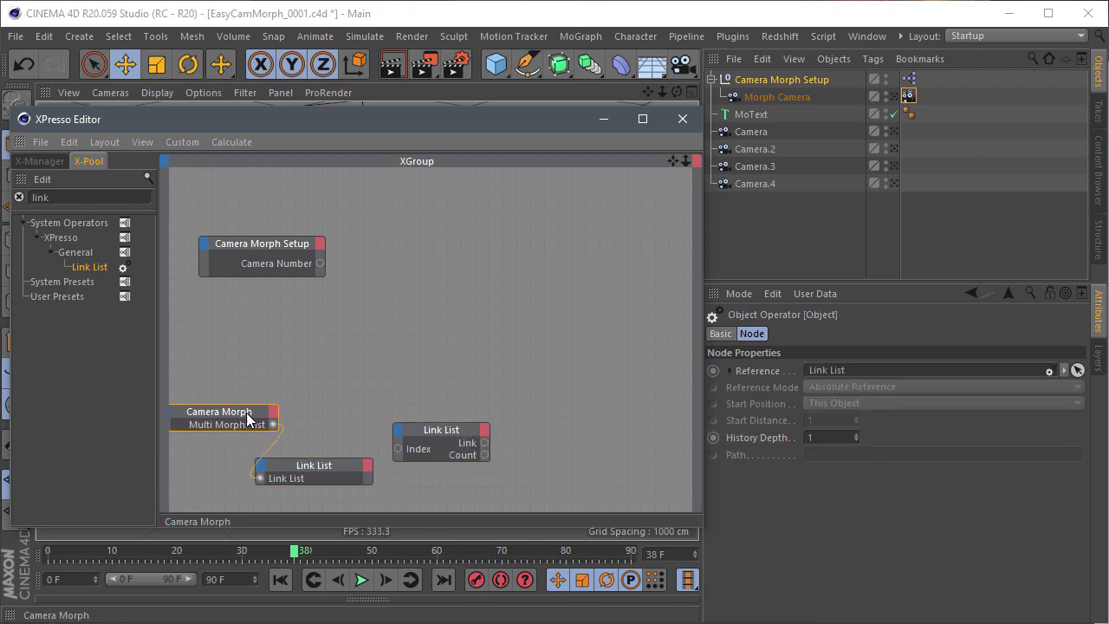
{"action": "left_click_drag", "start_coordinate": [425, 420], "coordinate": [329, 407]}
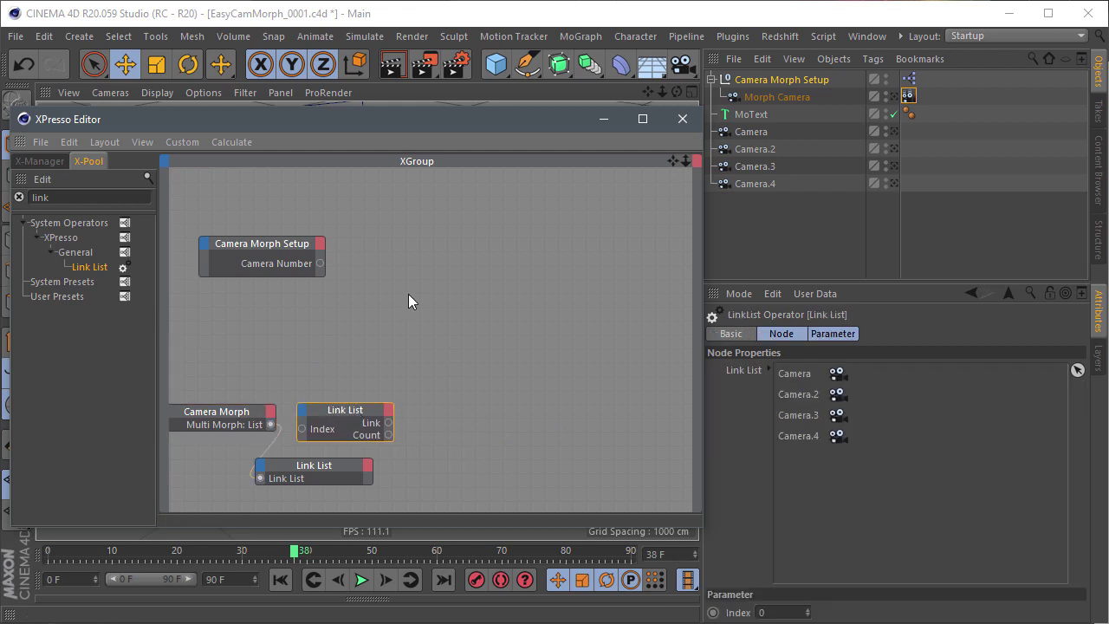
{"action": "left_click", "coordinate": [408, 293]}
{"action": "left_click", "coordinate": [367, 406]}
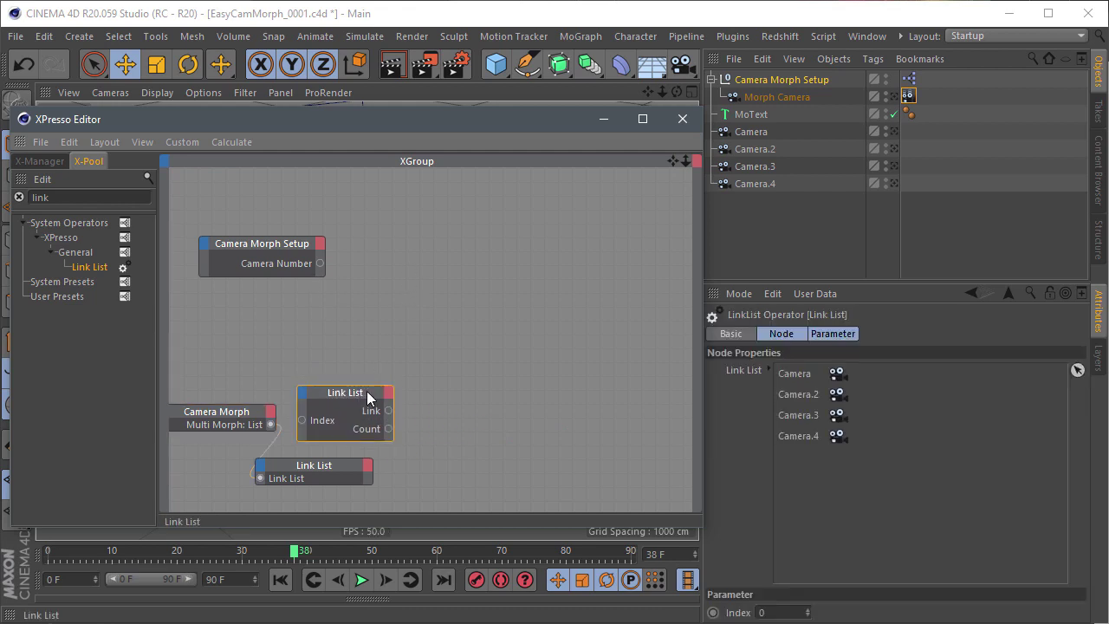
{"action": "left_click_drag", "start_coordinate": [367, 407], "coordinate": [407, 367]}
{"action": "left_click", "coordinate": [287, 241]}
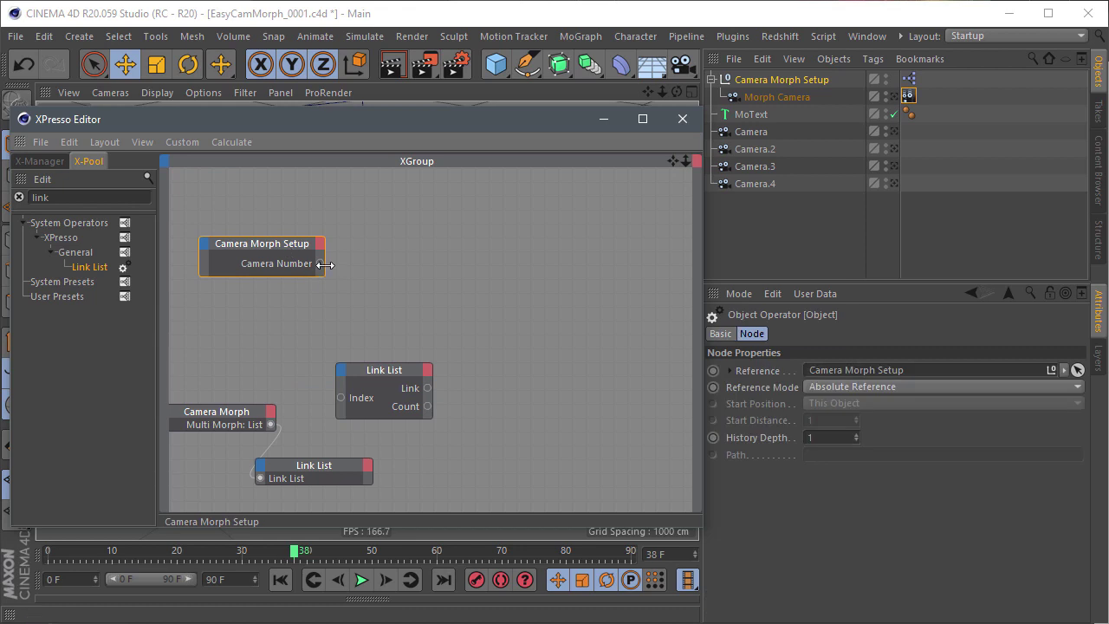
- Add Math:Subtract nodes fed by Camera Number and Link List Count, each subtracting 1
{"action": "double_click", "coordinate": [95, 199]}
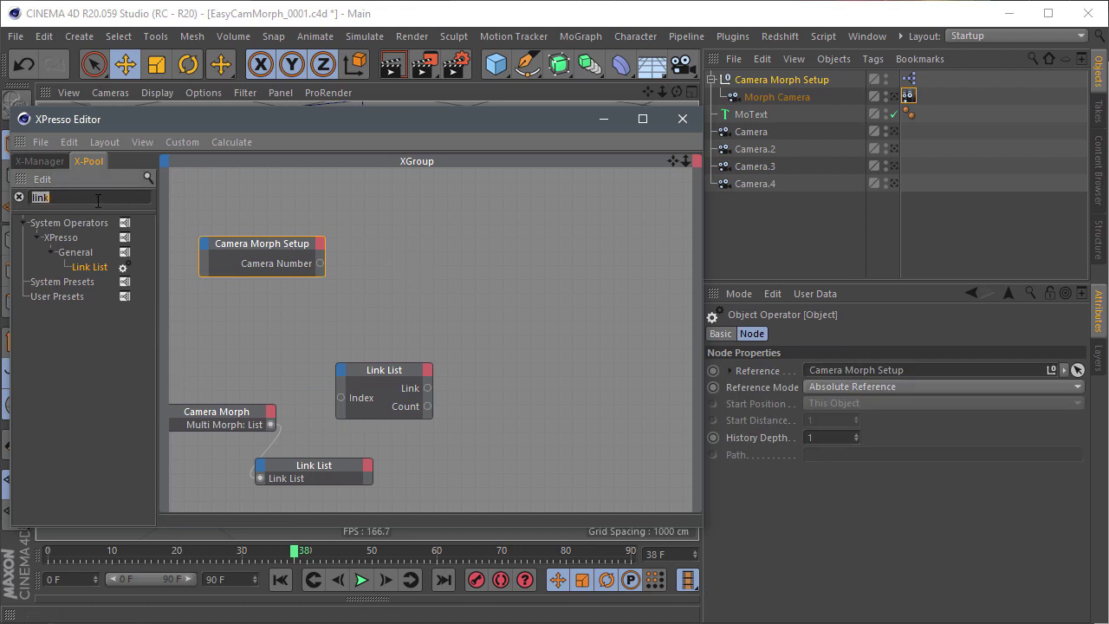
{"action": "type", "text": "math"}
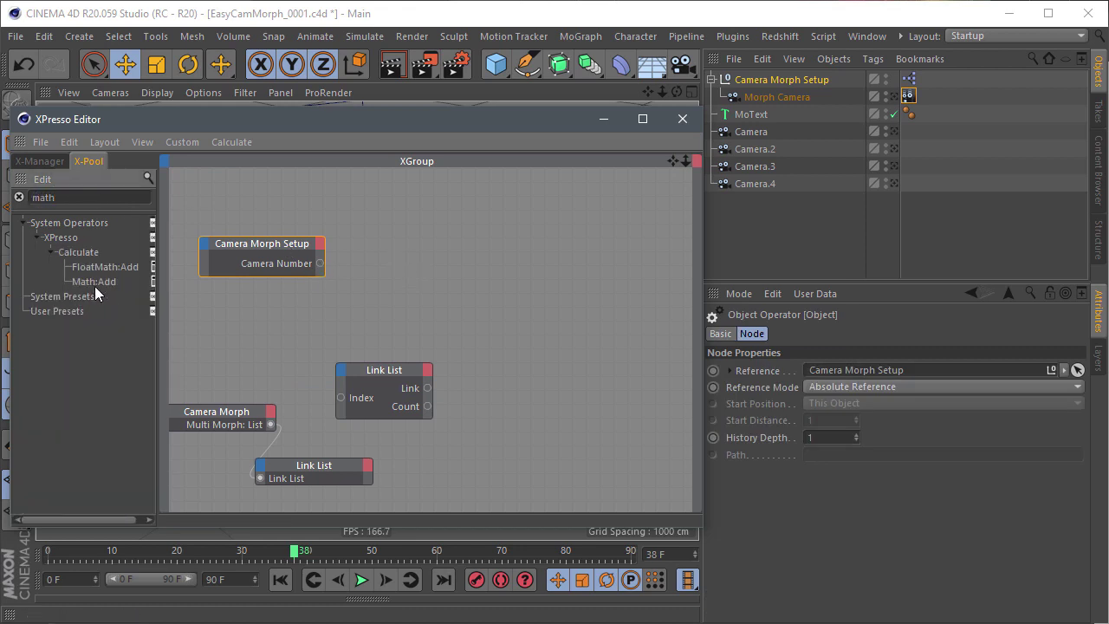
{"action": "left_click_drag", "start_coordinate": [98, 280], "coordinate": [460, 231]}
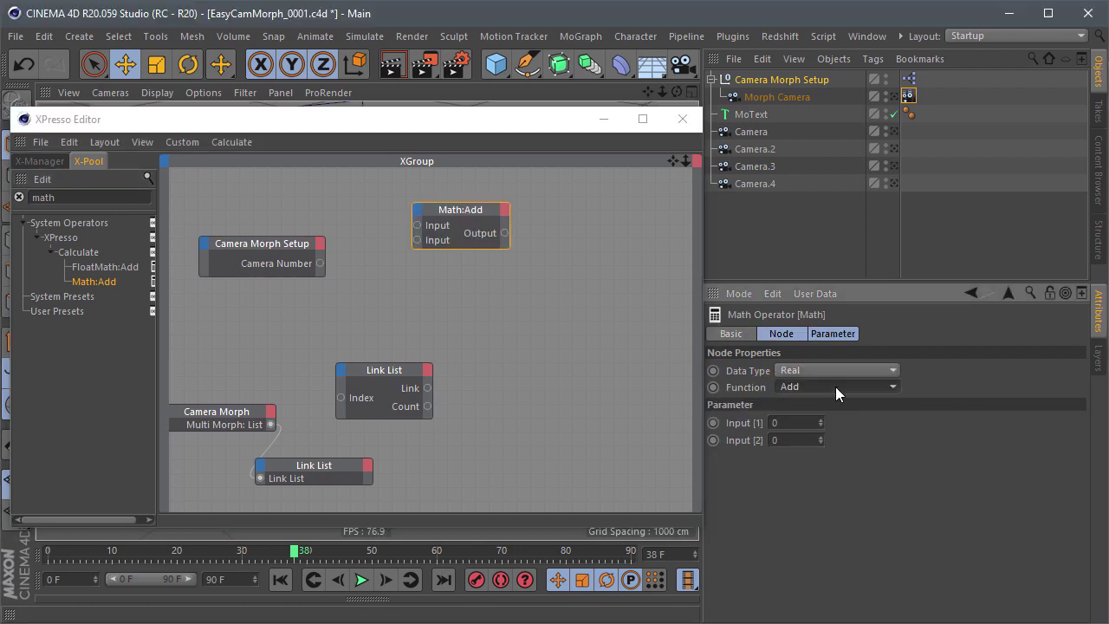
{"action": "left_click", "coordinate": [836, 386]}
{"action": "left_click", "coordinate": [836, 422]}
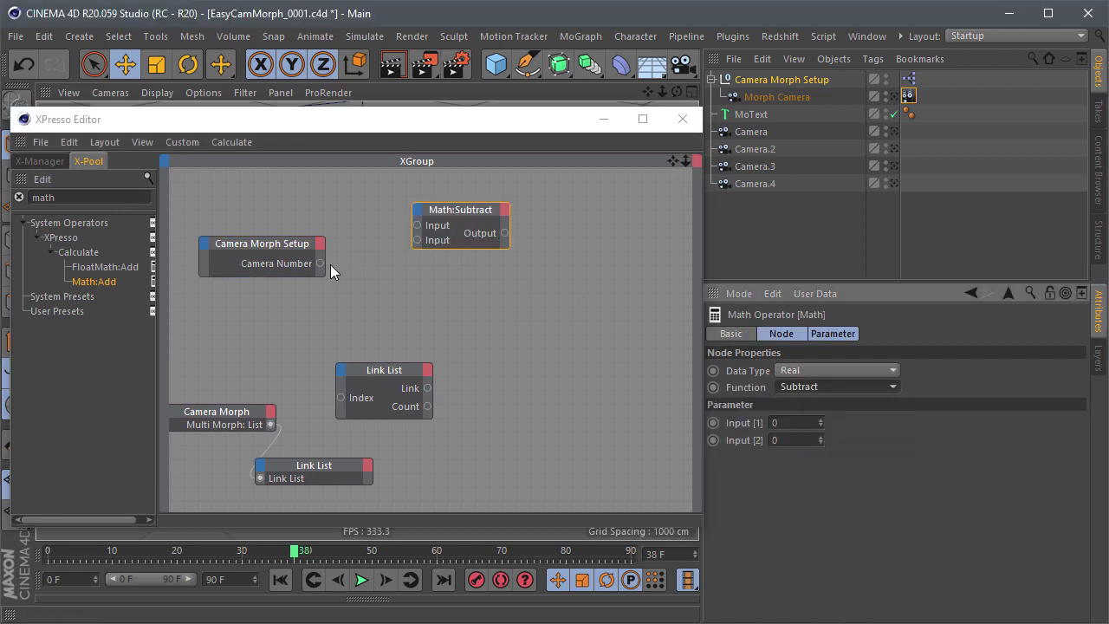
{"action": "mouse_move", "coordinate": [321, 263]}
{"action": "left_mouse_down"}
{"action": "mouse_move", "coordinate": [459, 204]}
{"action": "mouse_move", "coordinate": [539, 264]}
{"action": "left_mouse_up"}
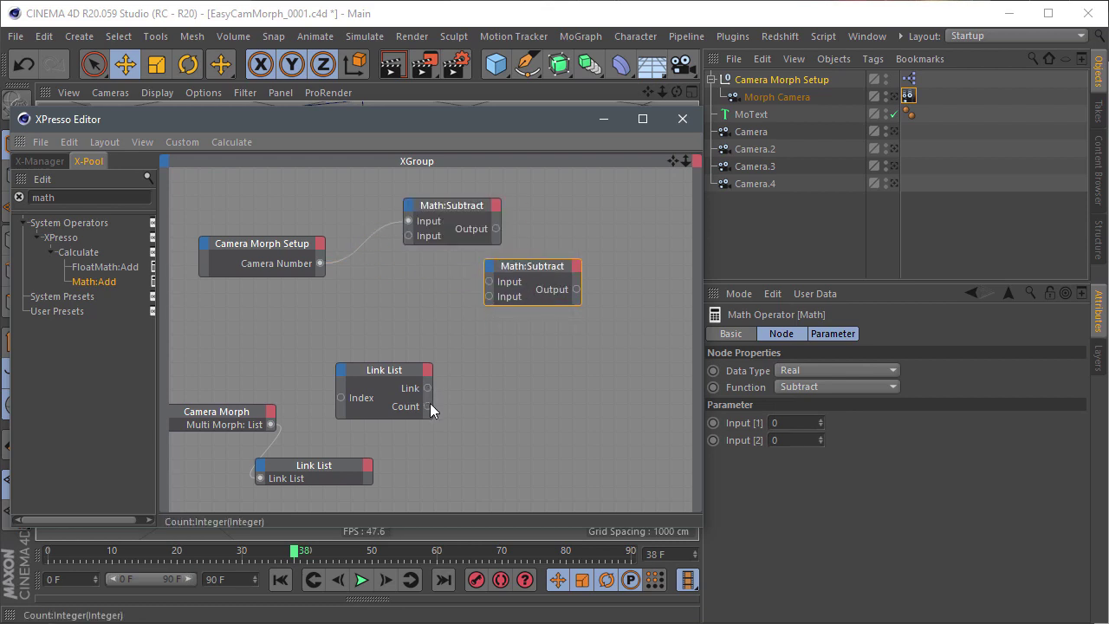
{"action": "mouse_move", "coordinate": [428, 406]}
{"action": "left_mouse_down"}
{"action": "mouse_move", "coordinate": [500, 284]}
{"action": "mouse_move", "coordinate": [555, 275]}
{"action": "left_mouse_up"}
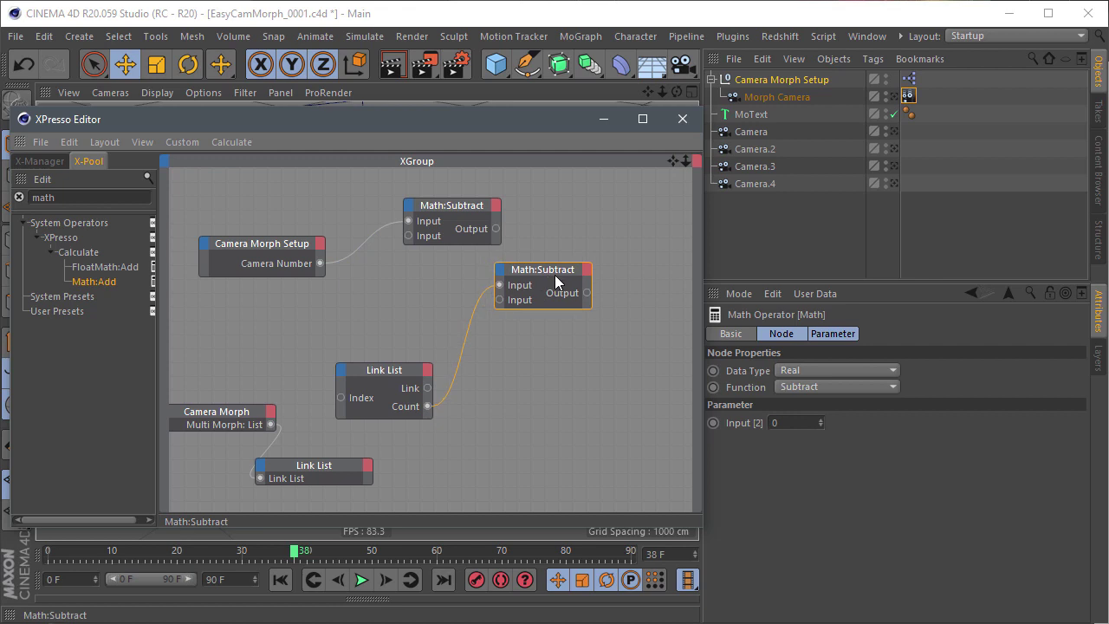
{"action": "left_click", "coordinate": [445, 207]}
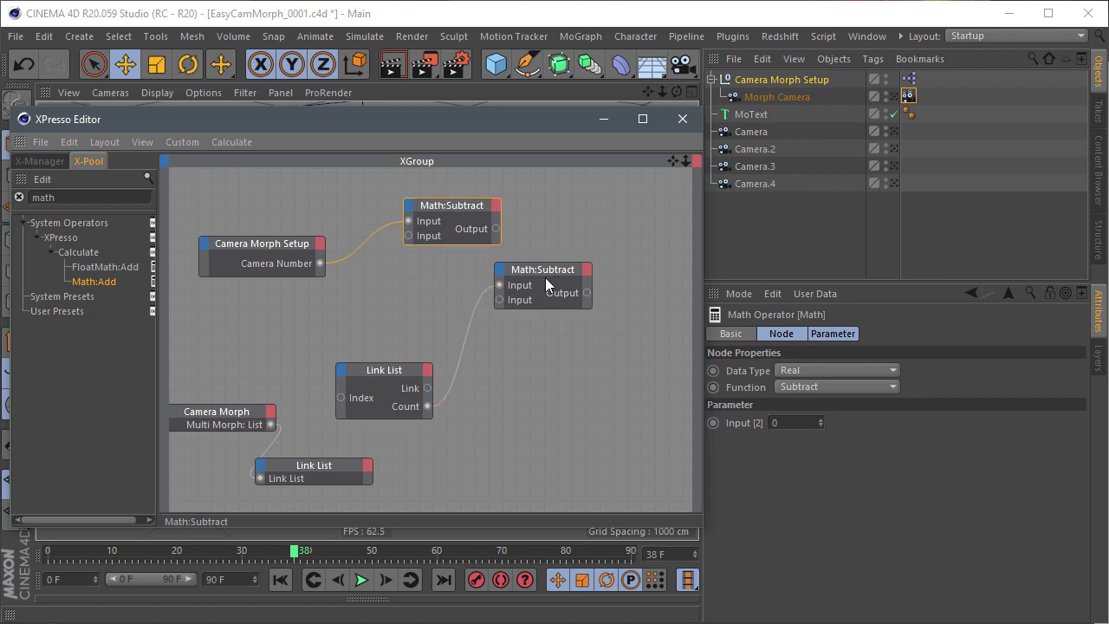
{"action": "left_click", "coordinate": [545, 277], "text": "shift"}
{"action": "left_click", "coordinate": [820, 420]}
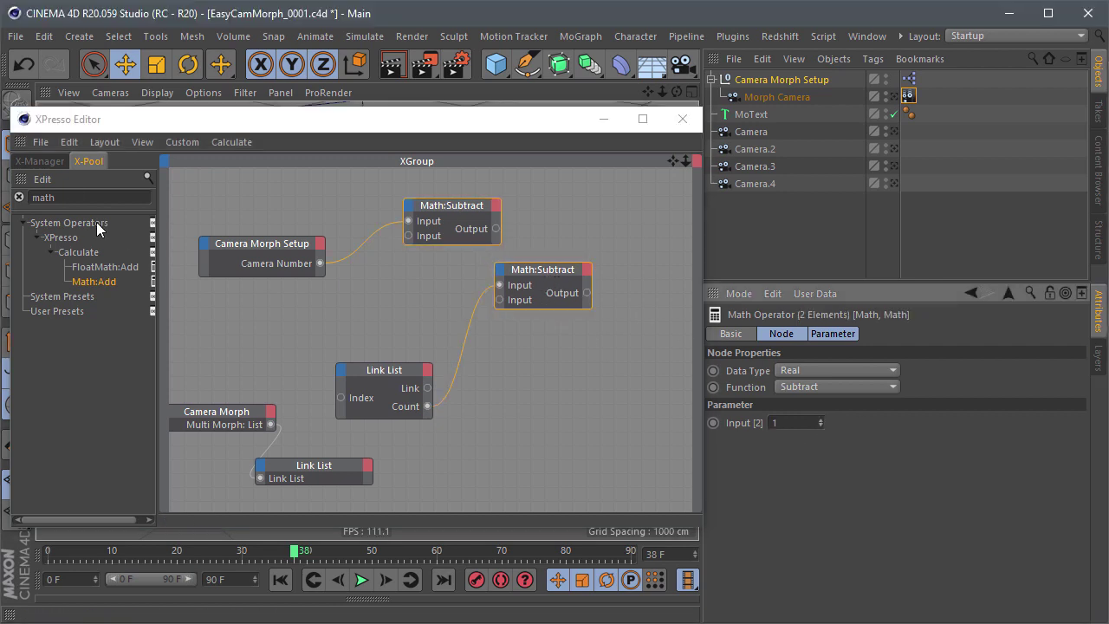
- Add a Constant node with value 1 and wire it into both subtractions
{"action": "double_click", "coordinate": [77, 198]}
{"action": "type", "text": "co"}
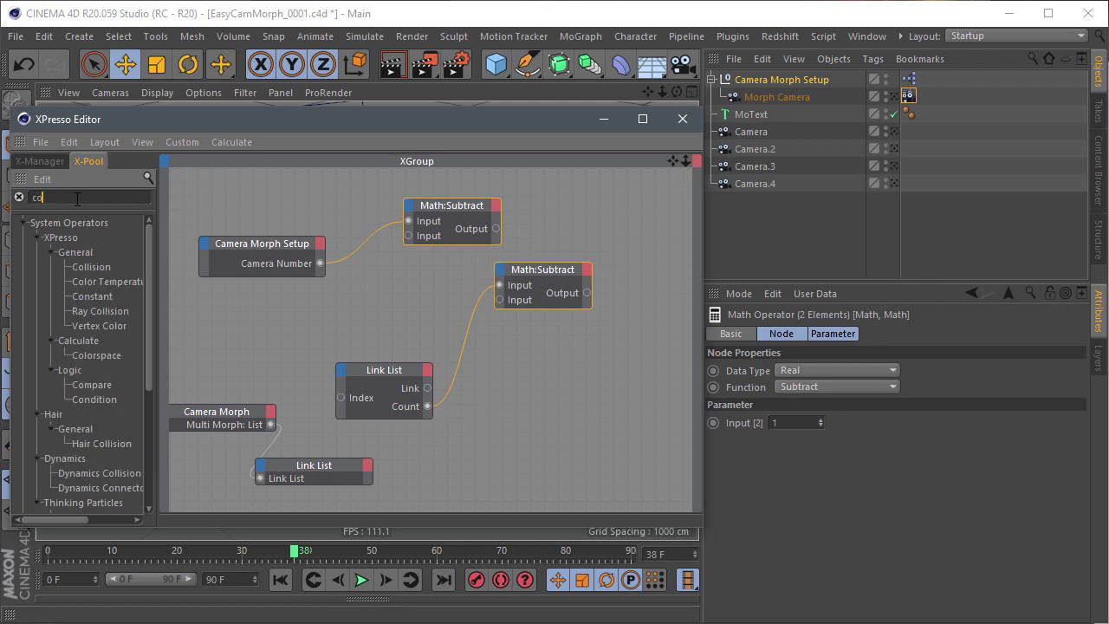
{"action": "type", "text": "ns"}
{"action": "left_click_drag", "start_coordinate": [105, 267], "coordinate": [337, 316]}
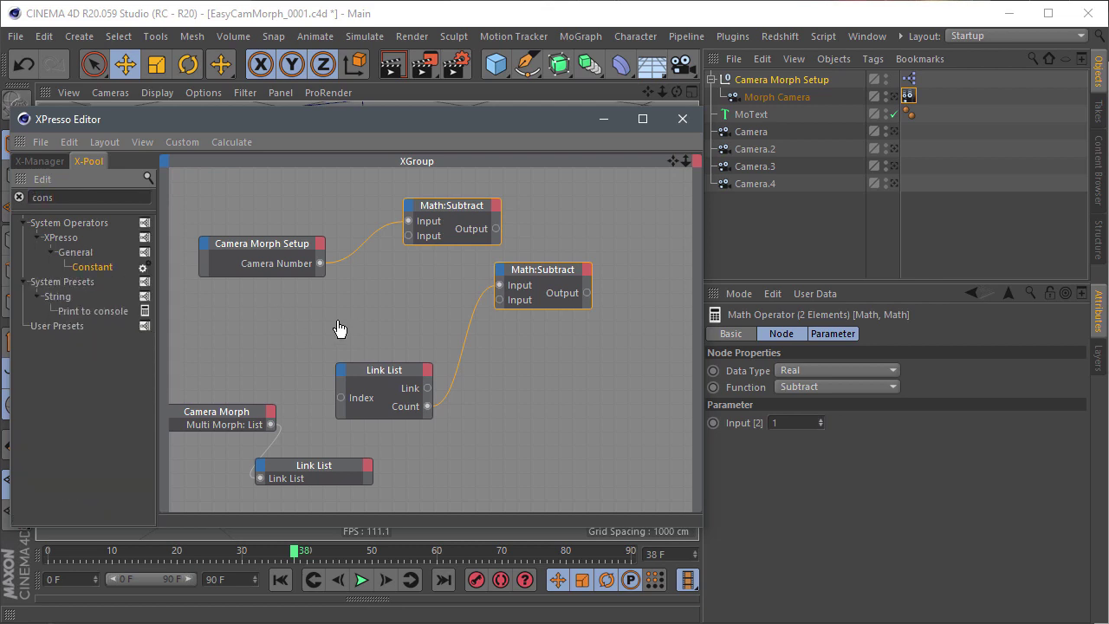
{"action": "left_click", "coordinate": [812, 386]}
{"action": "type", "text": "1"}
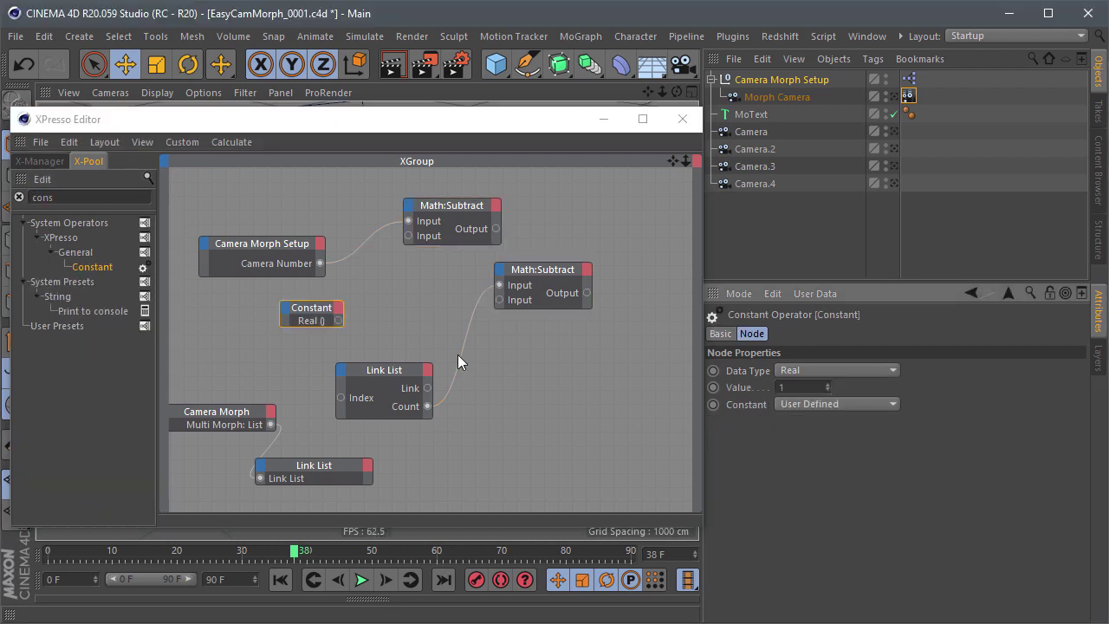
{"action": "mouse_move", "coordinate": [338, 321]}
{"action": "left_mouse_down"}
{"action": "mouse_move", "coordinate": [409, 236]}
{"action": "mouse_move", "coordinate": [499, 300]}
{"action": "left_mouse_up"}
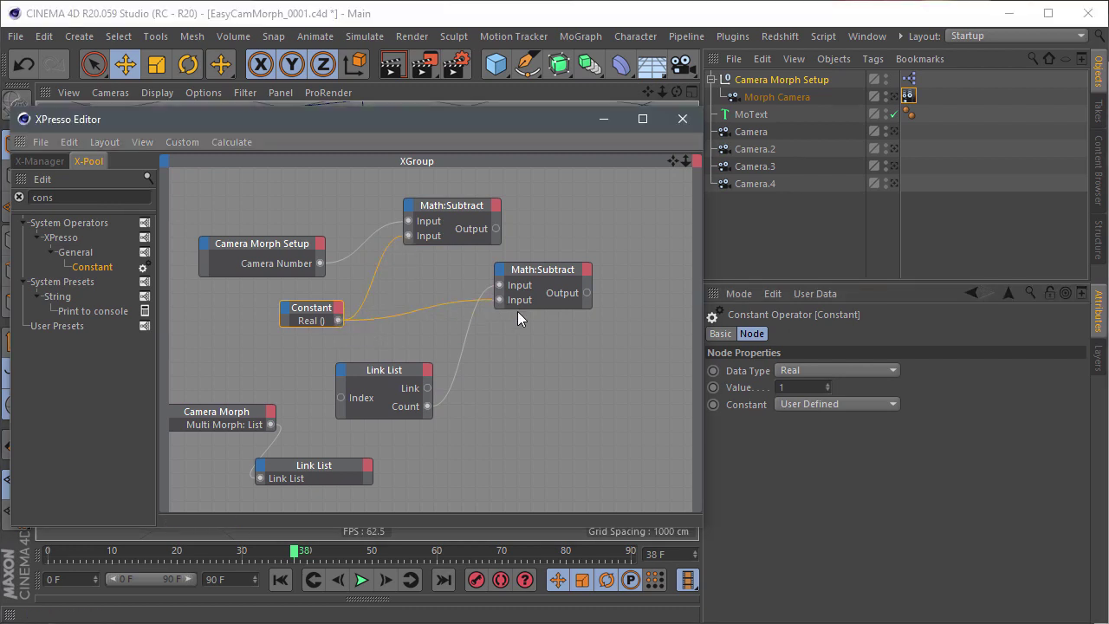
- Duplicate a math node as Divide, dividing the upper subtraction by the lower one
{"action": "middle_click_drag", "start_coordinate": [595, 230], "coordinate": [564, 233]}
{"action": "left_click_drag", "start_coordinate": [394, 288], "coordinate": [388, 307]}
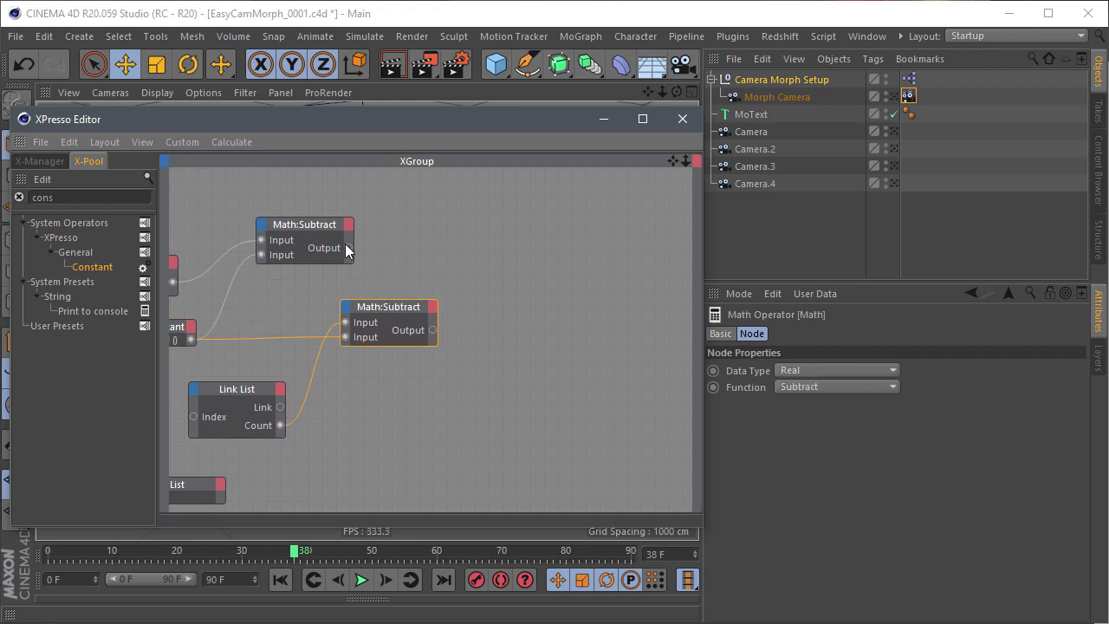
{"action": "left_click_drag", "start_coordinate": [342, 224], "coordinate": [382, 225]}
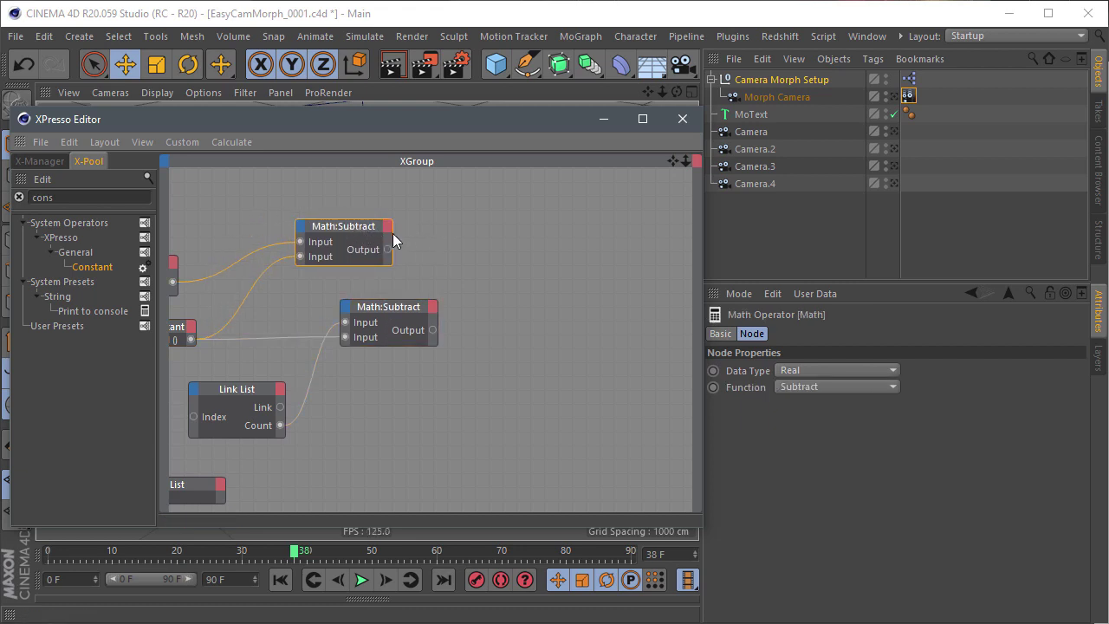
{"action": "key", "text": "ctrl+v"}
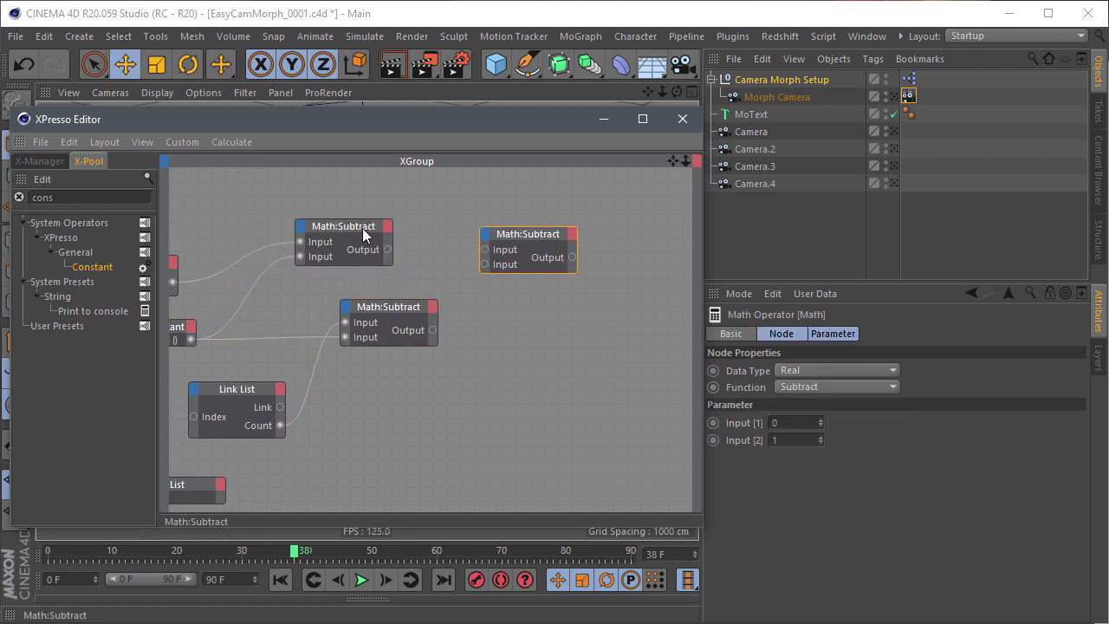
{"action": "left_click_drag", "start_coordinate": [363, 228], "coordinate": [358, 224]}
{"action": "left_click", "coordinate": [390, 307]}
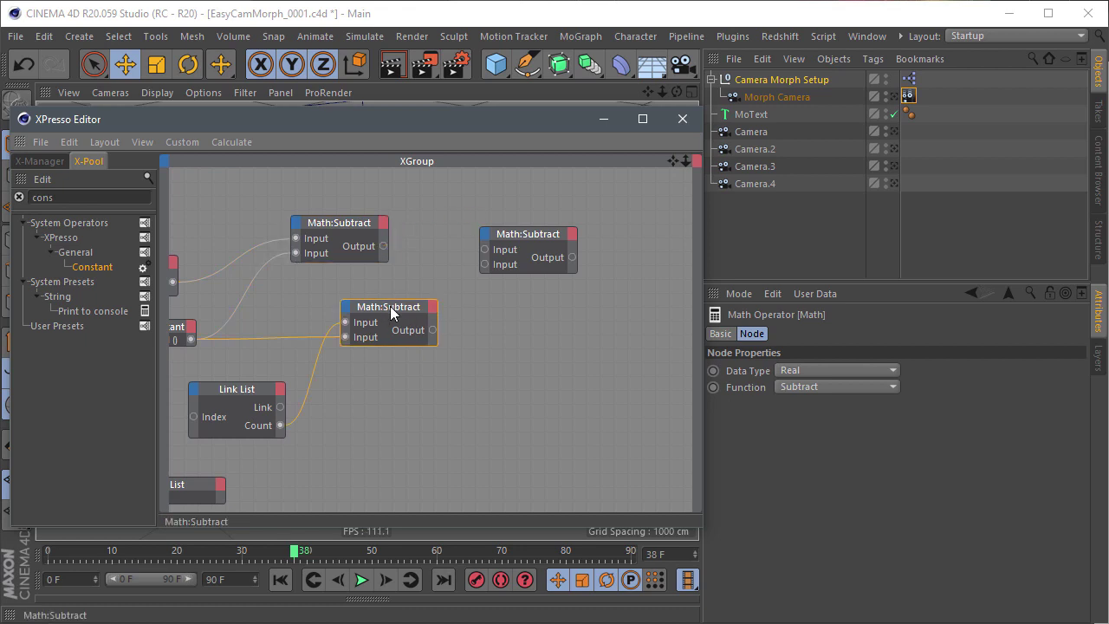
{"action": "left_click", "coordinate": [535, 232]}
{"action": "left_click", "coordinate": [815, 385]}
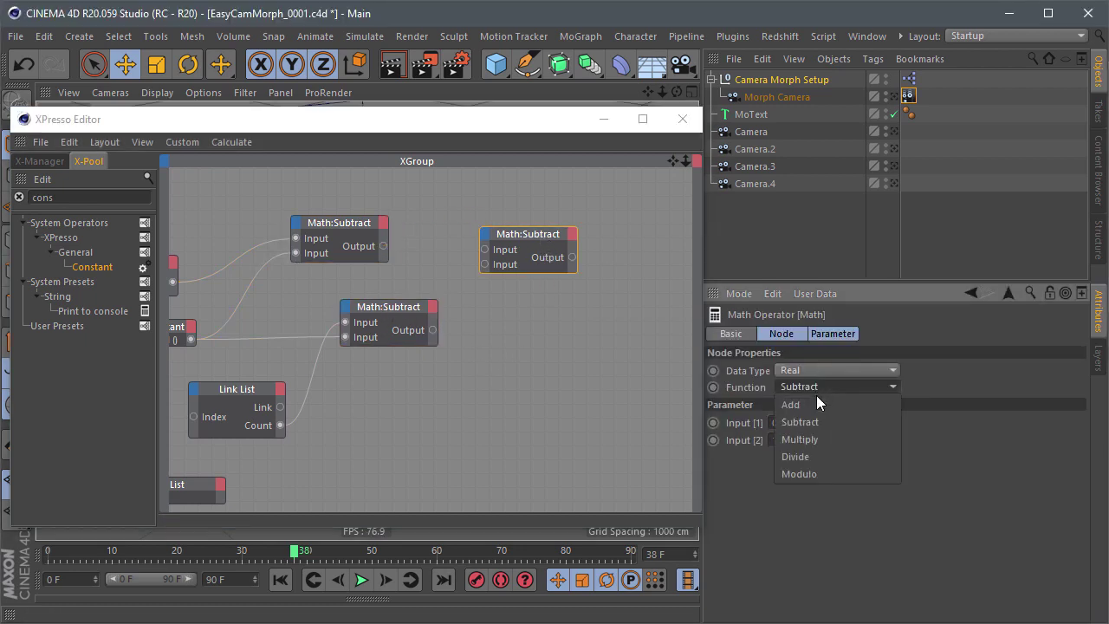
{"action": "left_click", "coordinate": [832, 456]}
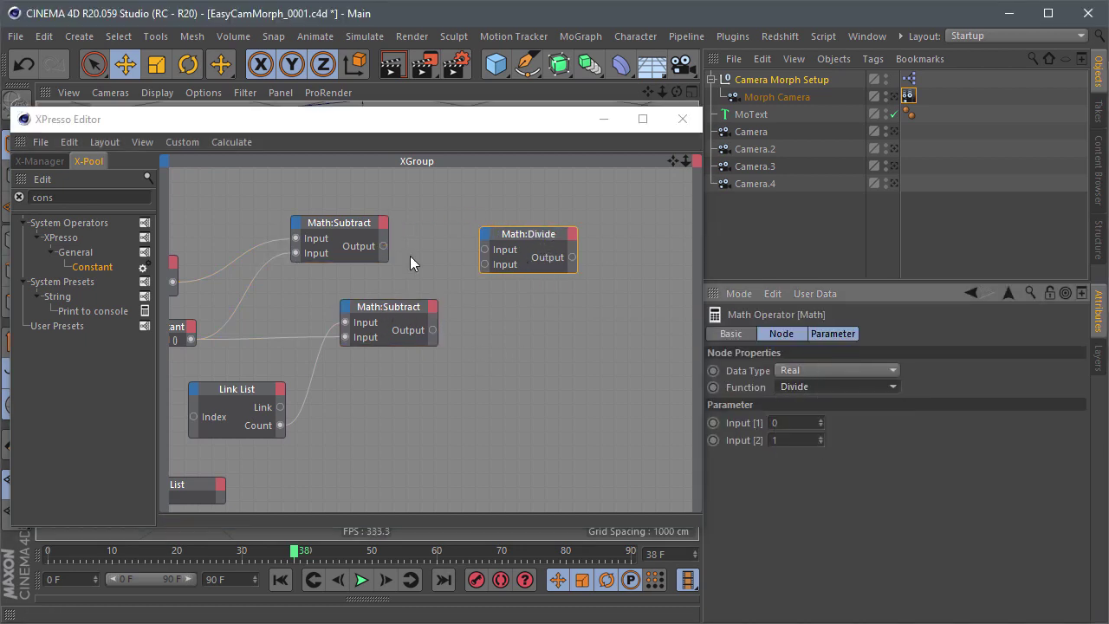
{"action": "mouse_move", "coordinate": [383, 246]}
{"action": "left_mouse_down"}
{"action": "mouse_move", "coordinate": [485, 250]}
{"action": "mouse_move", "coordinate": [485, 266]}
{"action": "left_mouse_up"}
{"action": "left_click", "coordinate": [533, 313]}
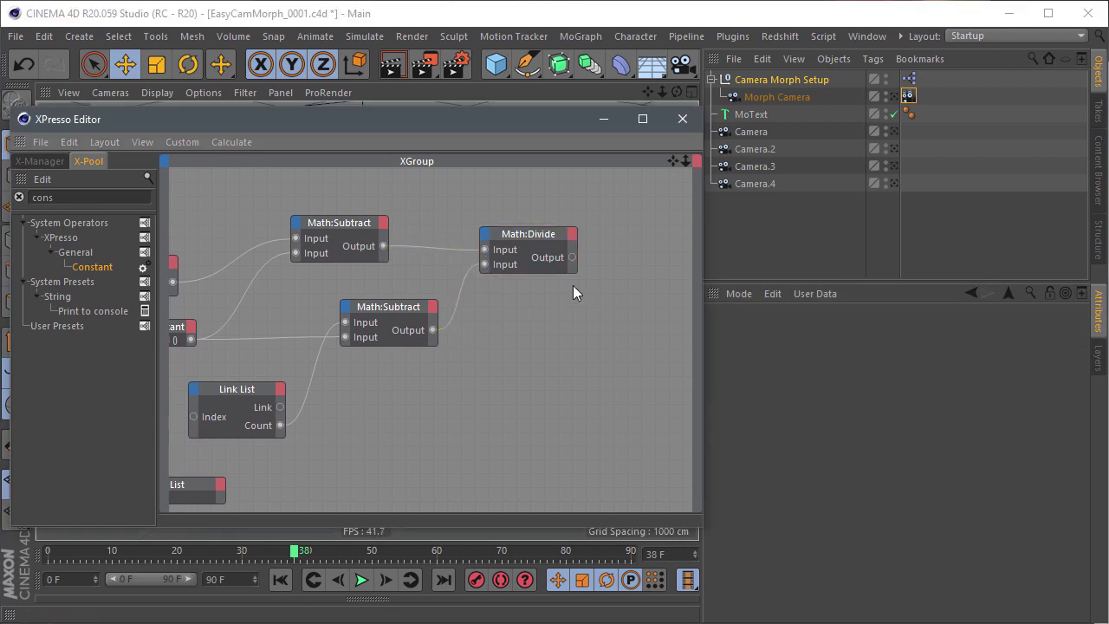
{"action": "left_click", "coordinate": [74, 197]}
- Add a Result node showing the Math:Divide output
{"action": "type", "text": "res"}
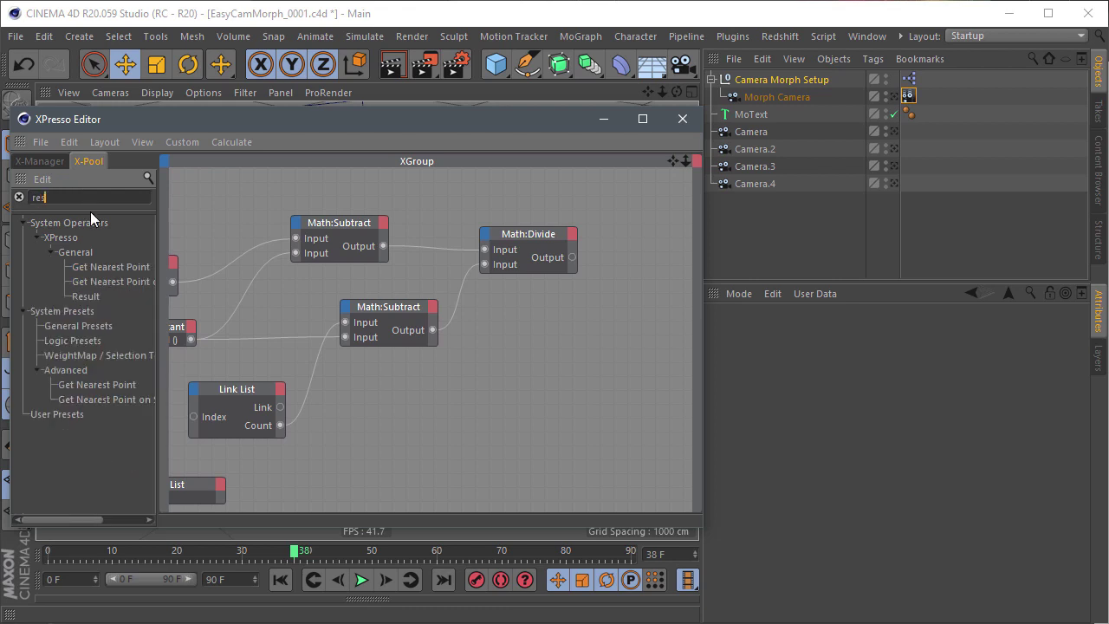
{"action": "left_click_drag", "start_coordinate": [91, 297], "coordinate": [590, 326]}
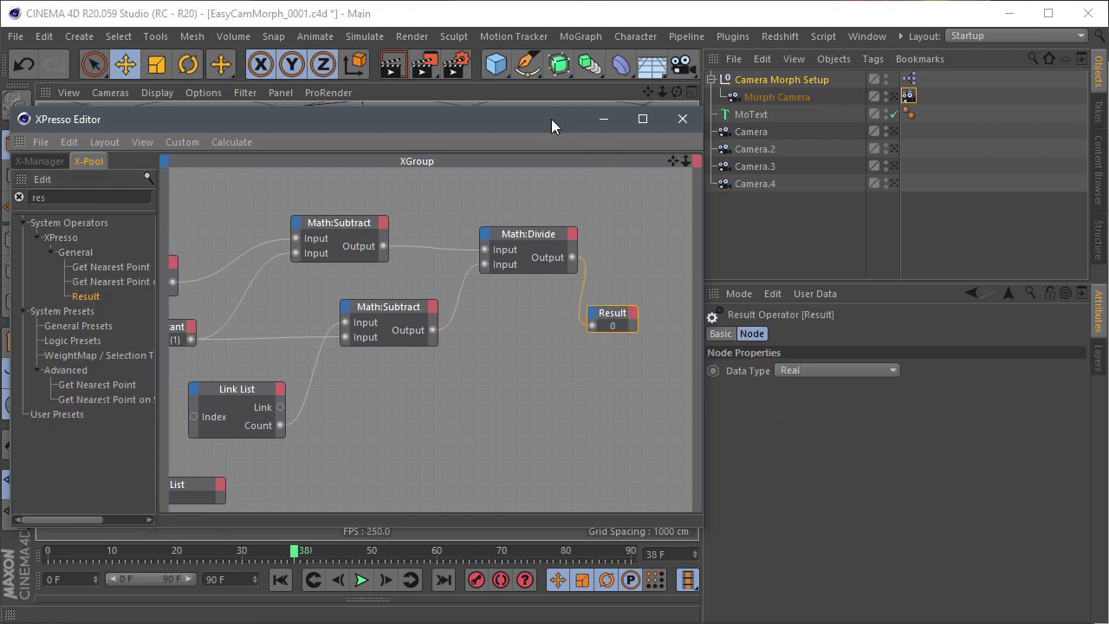
{"action": "left_click", "coordinate": [780, 79]}
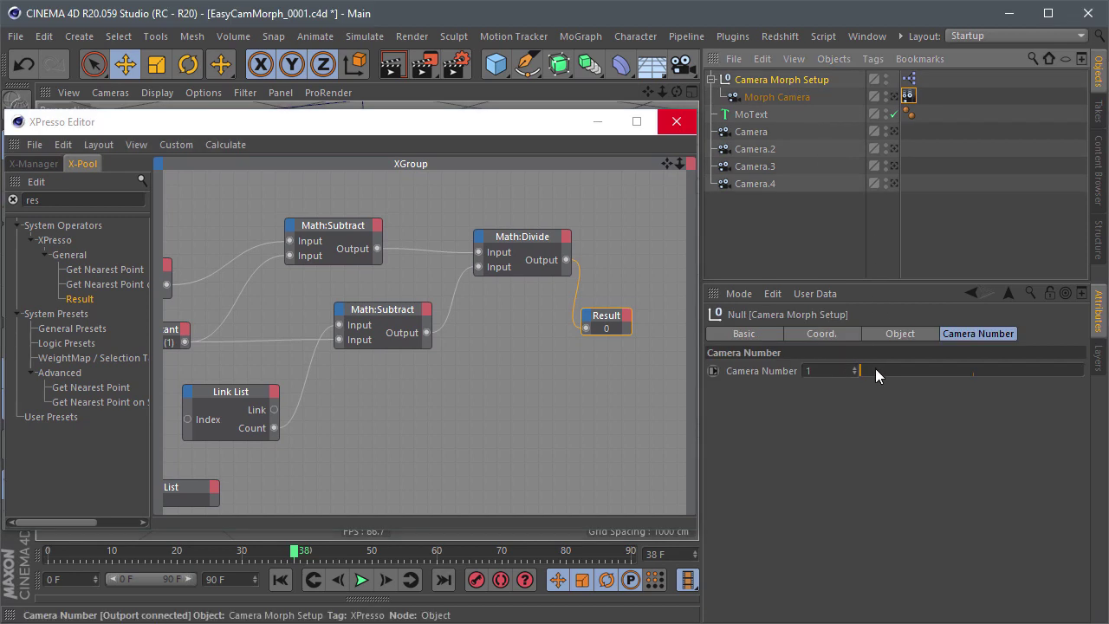
- Step Camera Number through 2 and 3 up to 4, checking the Result reads 1
{"action": "left_click_drag", "start_coordinate": [875, 370], "coordinate": [934, 370]}
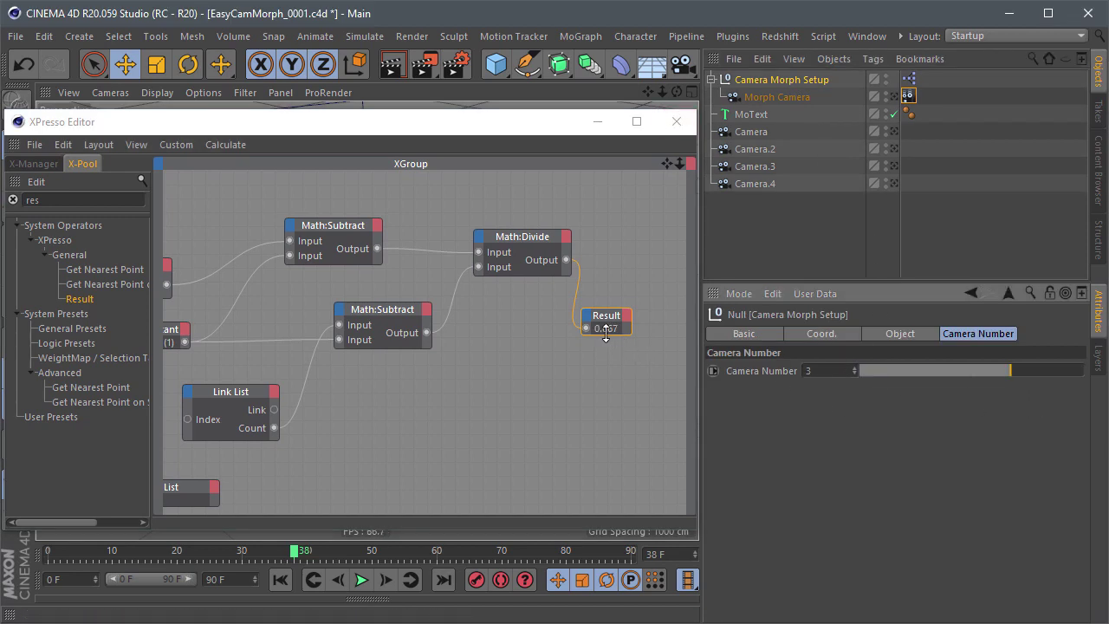
{"action": "left_click", "coordinate": [1012, 371]}
{"action": "left_click", "coordinate": [1074, 372]}
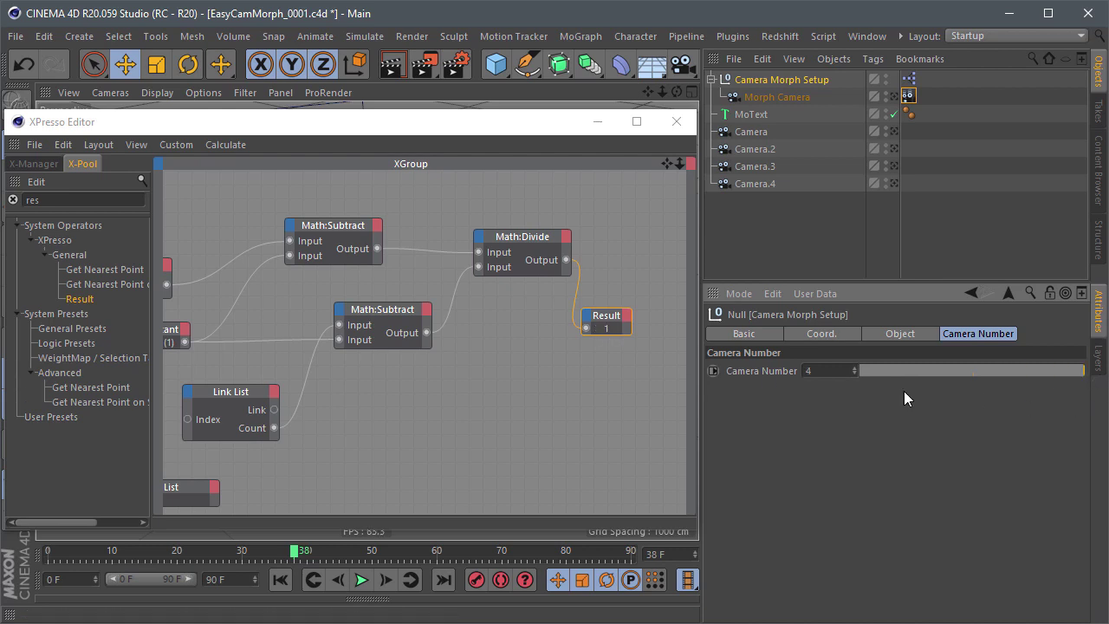
{"action": "left_click_drag", "start_coordinate": [526, 130], "coordinate": [478, 427]}
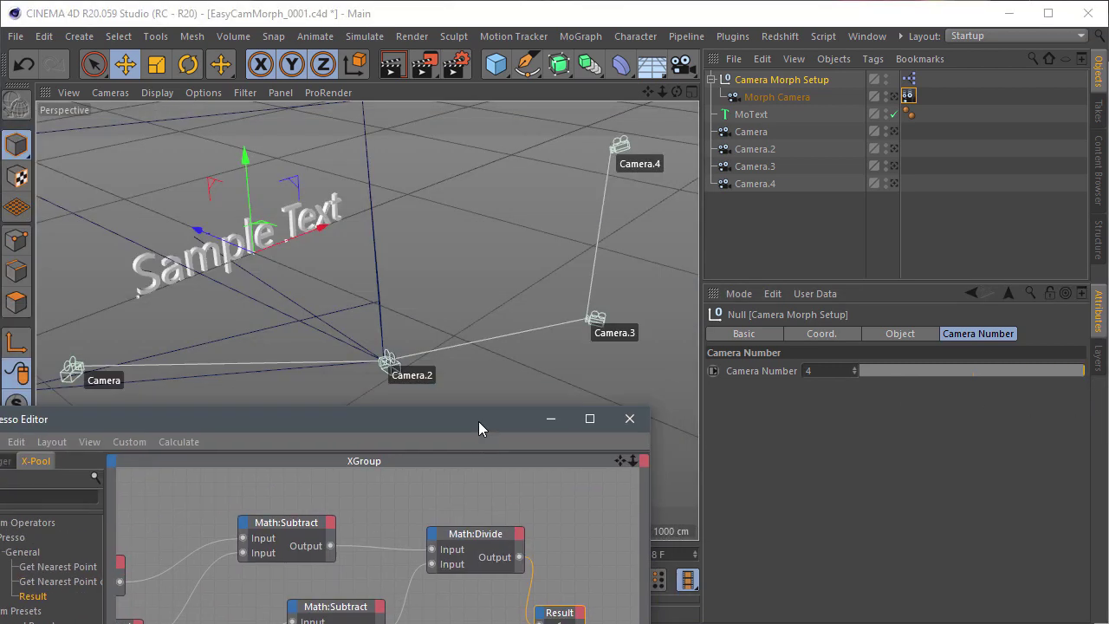
- Bring the Morph Camera's Camera Morph tag into the XPresso graph as a node
{"action": "left_click", "coordinate": [777, 97]}
{"action": "left_click", "coordinate": [887, 338]}
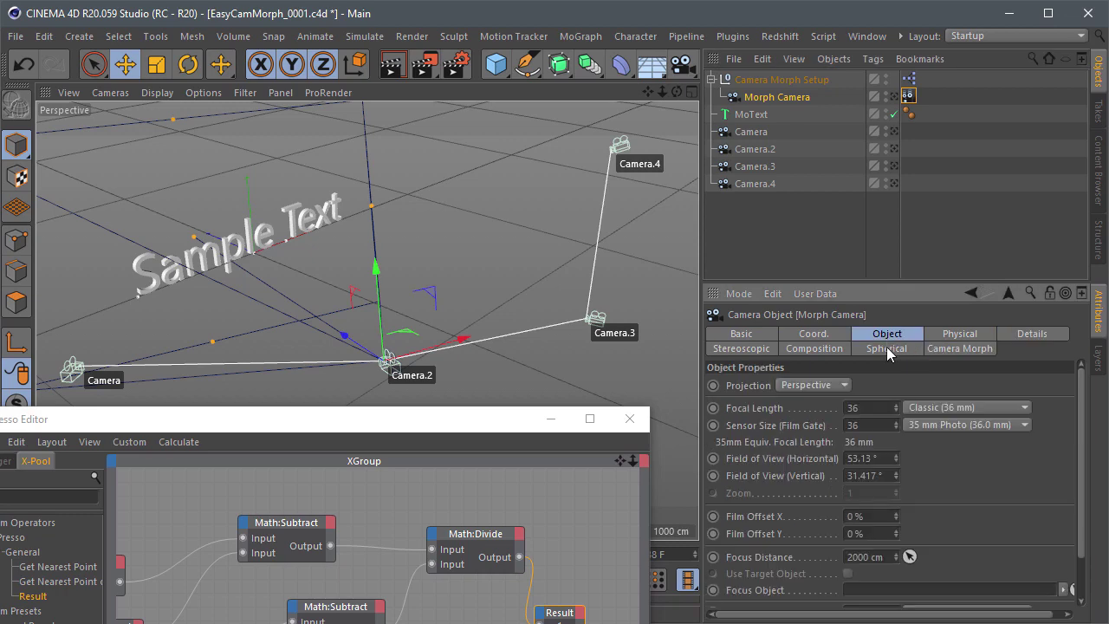
{"action": "left_click", "coordinate": [908, 97]}
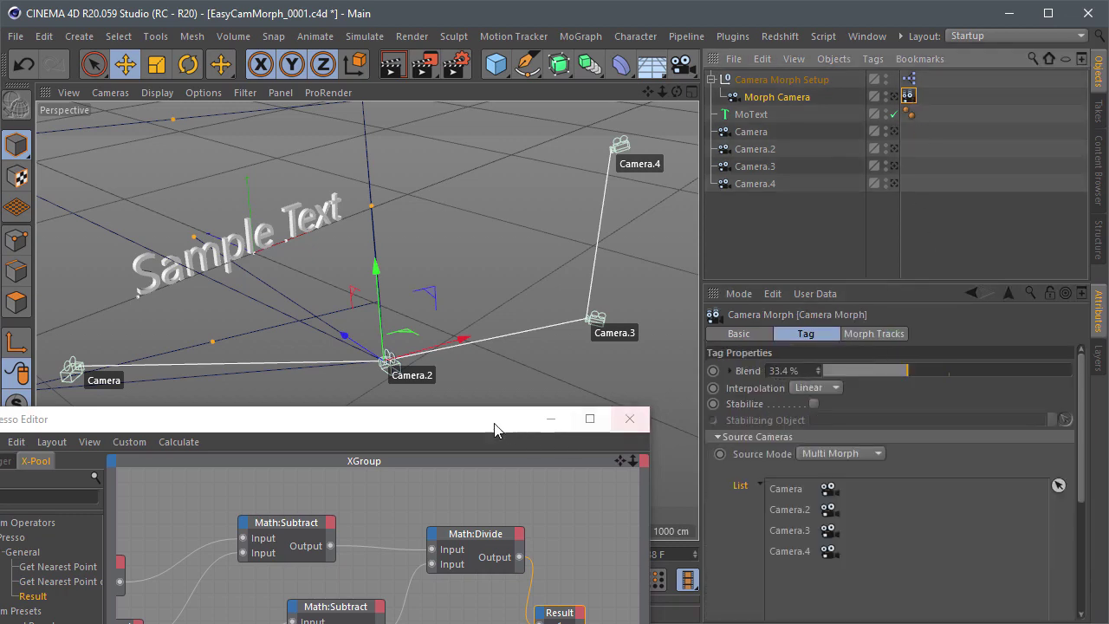
{"action": "left_click_drag", "start_coordinate": [496, 421], "coordinate": [532, 291]}
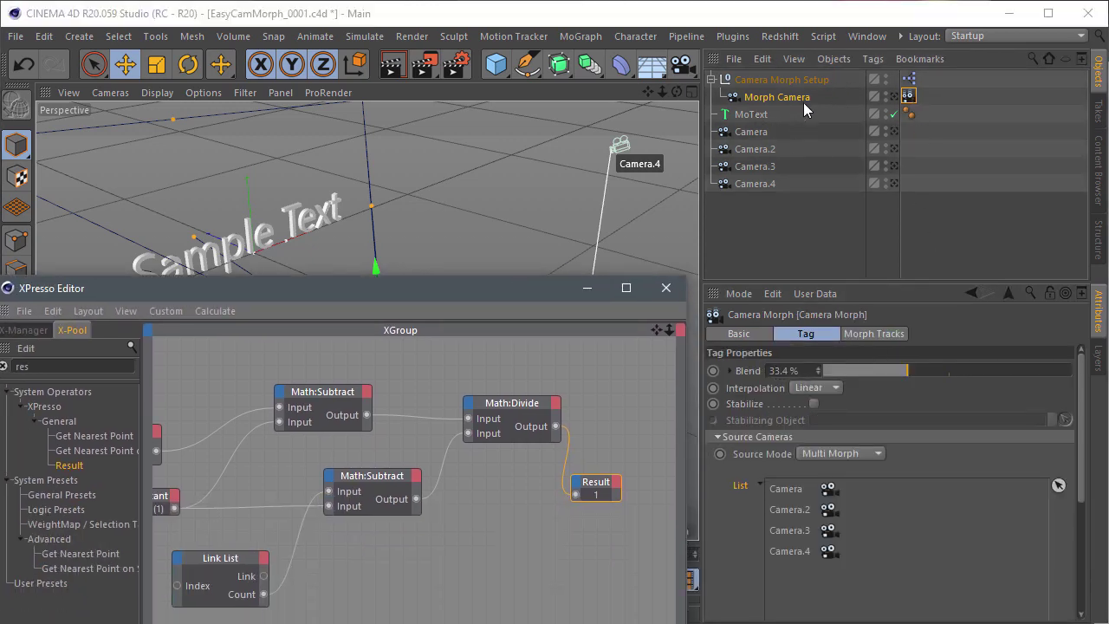
{"action": "left_click_drag", "start_coordinate": [794, 321], "coordinate": [767, 98]}
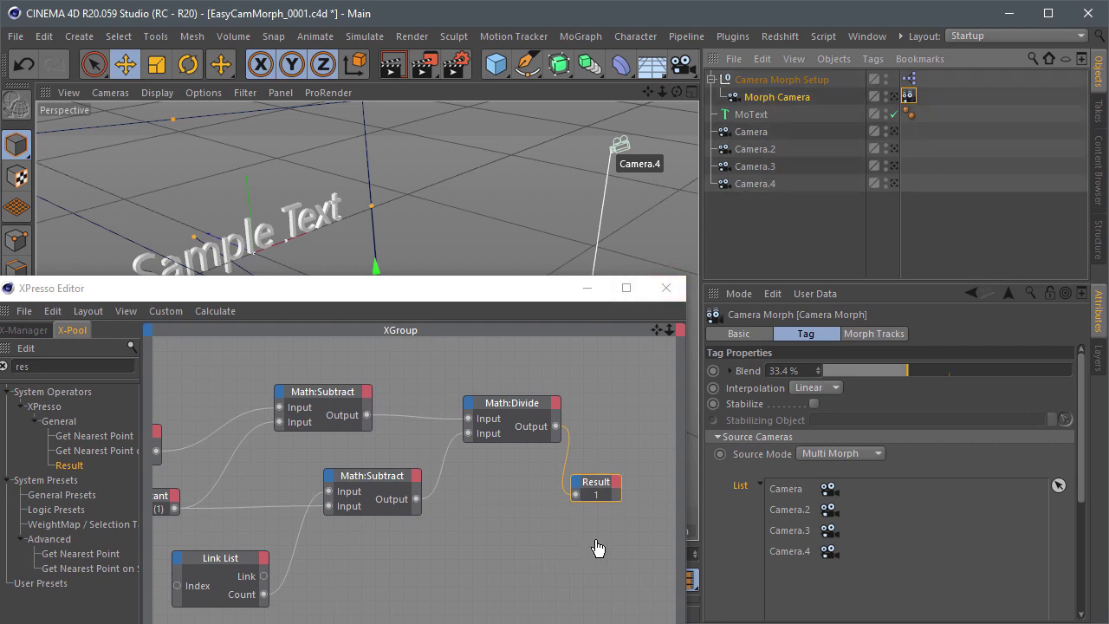
{"action": "left_click_drag", "start_coordinate": [910, 102], "coordinate": [600, 542]}
- Add a Blend input to the Camera Morph node and connect the Divide output to it
{"action": "left_click_drag", "start_coordinate": [747, 371], "coordinate": [544, 558]}
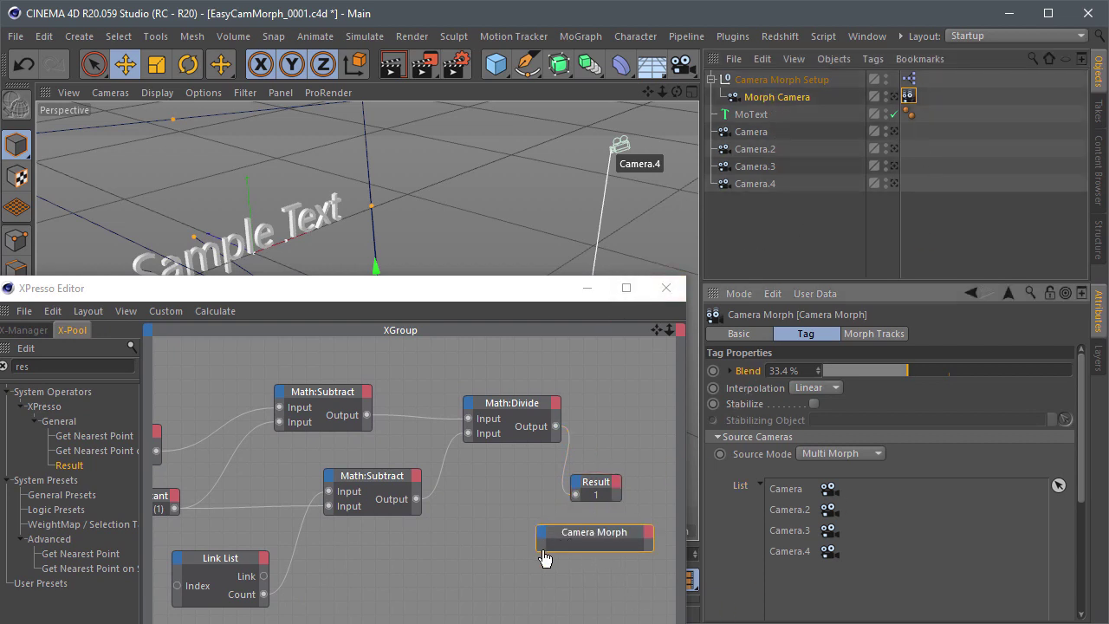
{"action": "left_click_drag", "start_coordinate": [555, 425], "coordinate": [542, 545]}
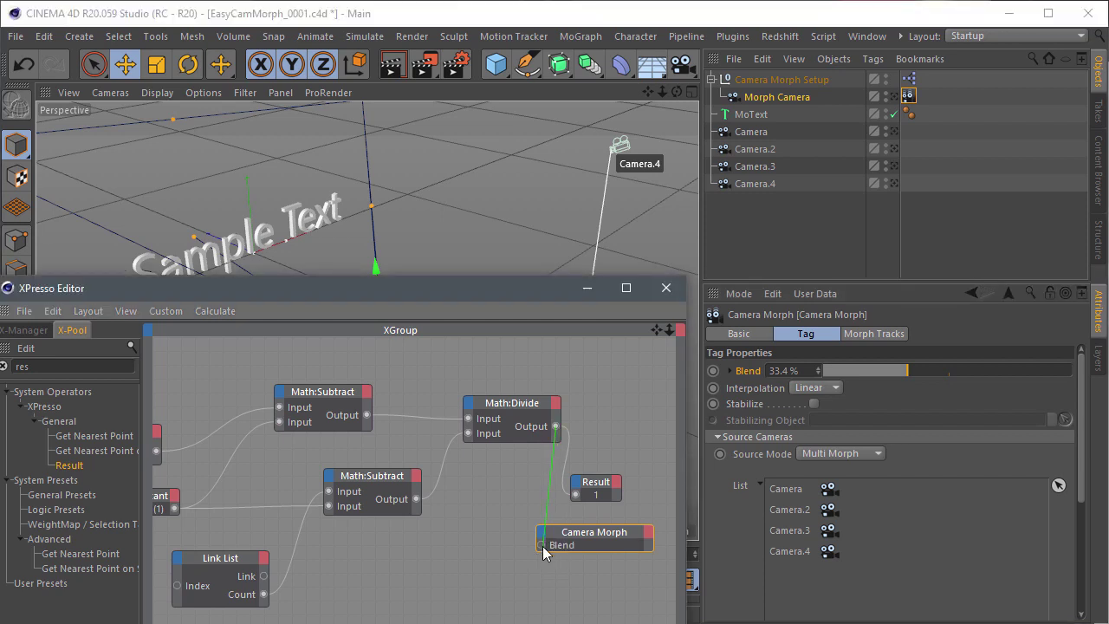
{"action": "left_click", "coordinate": [598, 546]}
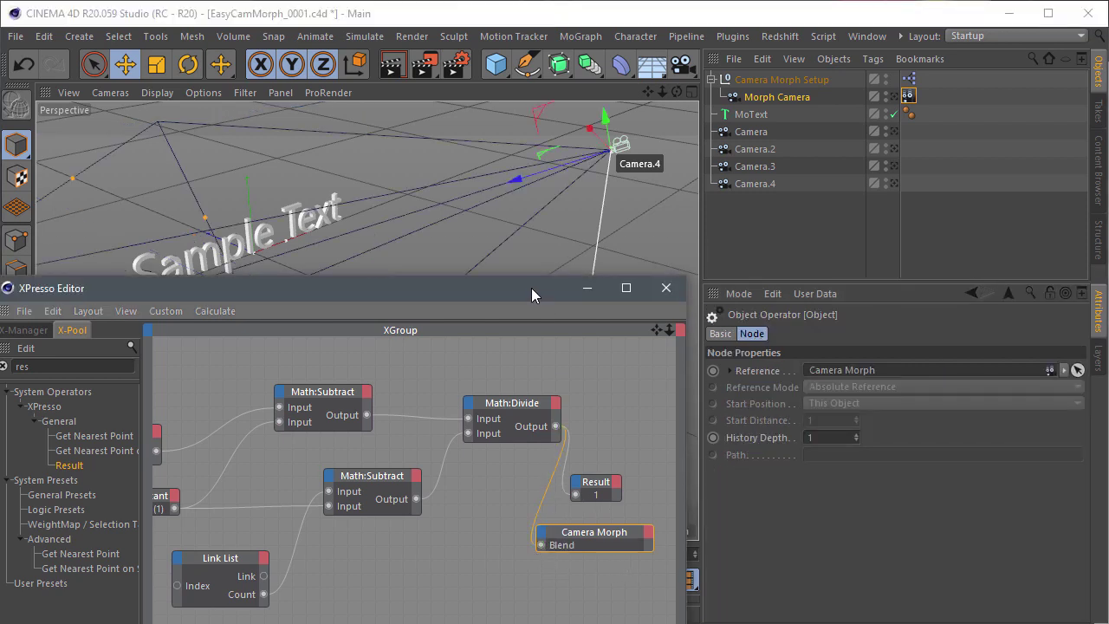
{"action": "left_click_drag", "start_coordinate": [532, 288], "coordinate": [543, 579]}
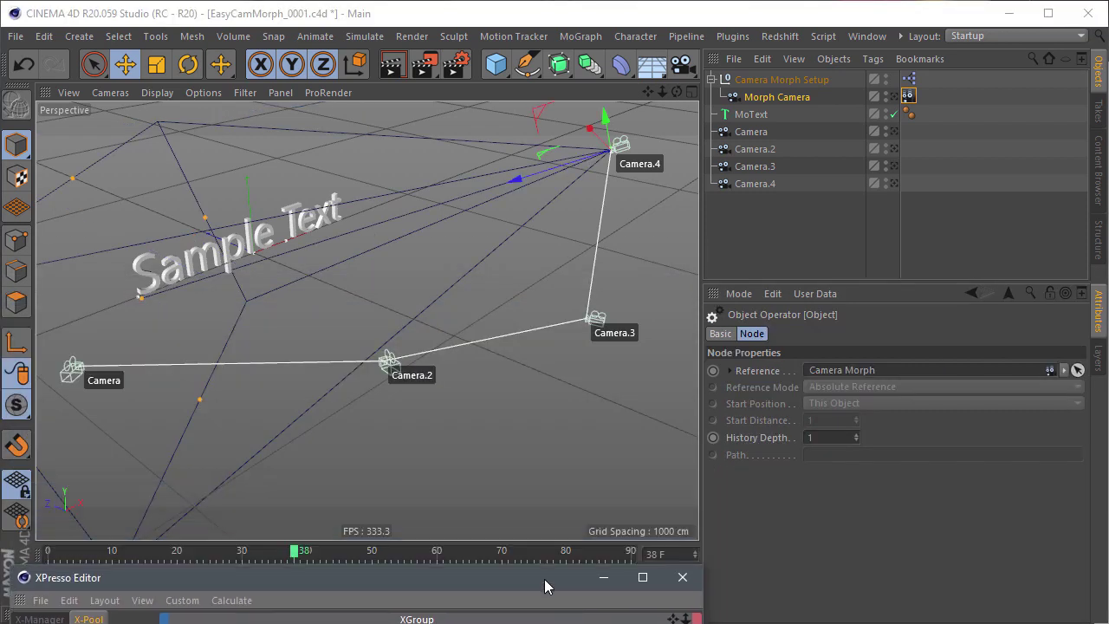
{"action": "left_click", "coordinate": [772, 81]}
- Test the rig, close the XPresso editor, and keyframe Camera Number 1 at frame 20
{"action": "mouse_move", "coordinate": [868, 460]}
{"action": "left_mouse_down"}
{"action": "mouse_move", "coordinate": [1064, 466]}
{"action": "mouse_move", "coordinate": [864, 467]}
{"action": "left_mouse_up"}
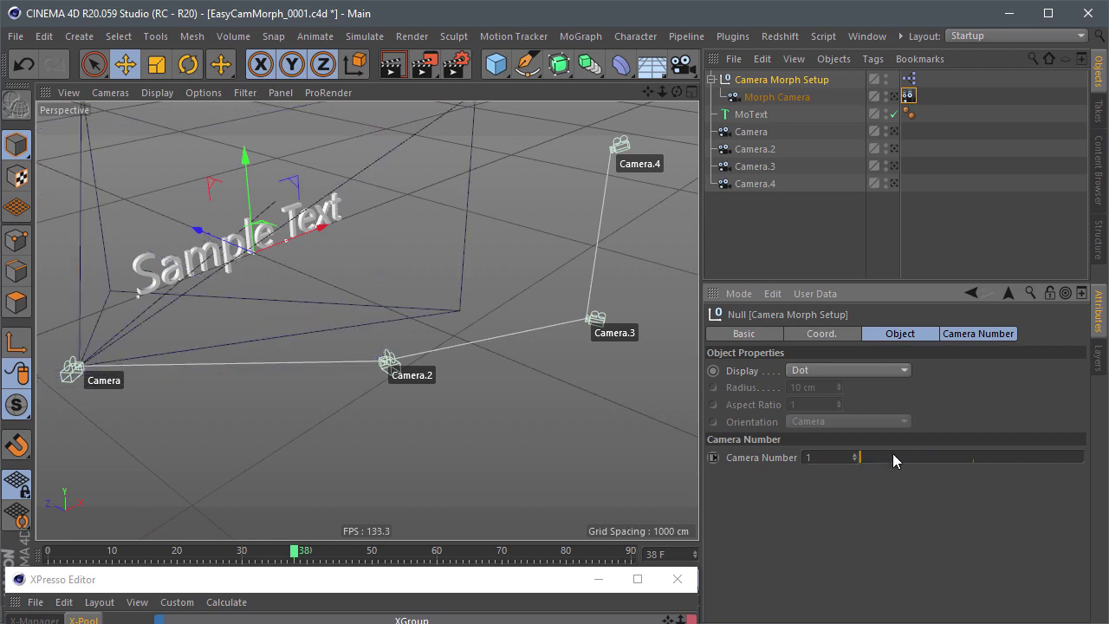
{"action": "left_click", "coordinate": [598, 579]}
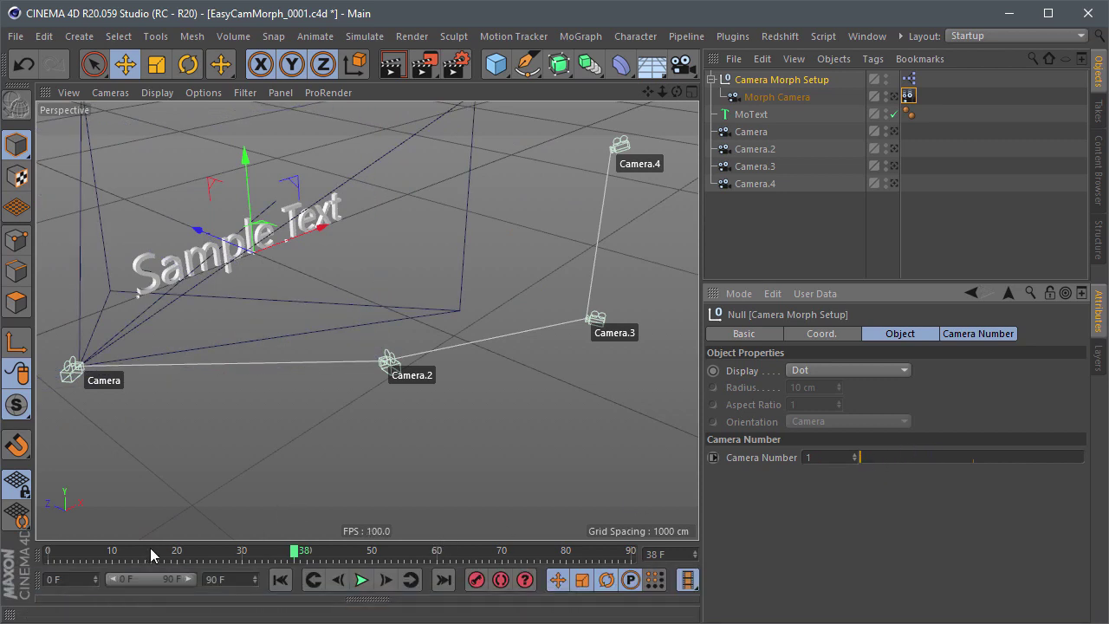
{"action": "mouse_move", "coordinate": [152, 555]}
{"action": "left_mouse_down"}
{"action": "mouse_move", "coordinate": [75, 555]}
{"action": "mouse_move", "coordinate": [179, 557]}
{"action": "left_mouse_up"}
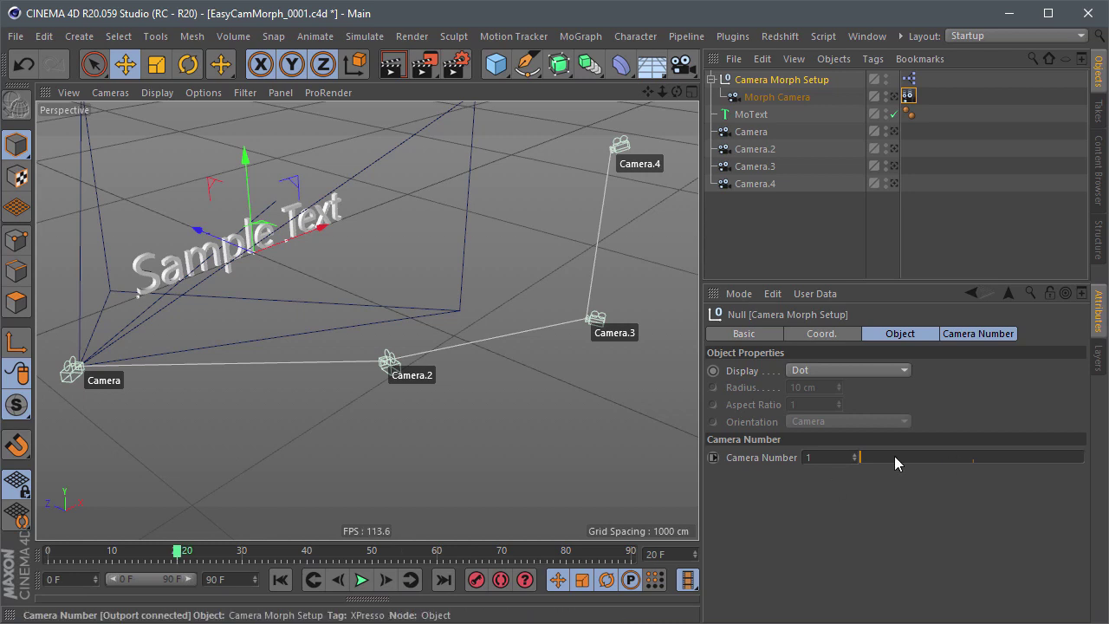
{"action": "left_click", "coordinate": [713, 457]}
- Keyframe Camera Number at 2 later on, raise it to 3, and preview the transitions
{"action": "left_click_drag", "start_coordinate": [179, 554], "coordinate": [243, 557]}
{"action": "left_click_drag", "start_coordinate": [880, 457], "coordinate": [934, 458]}
{"action": "left_click", "coordinate": [713, 458]}
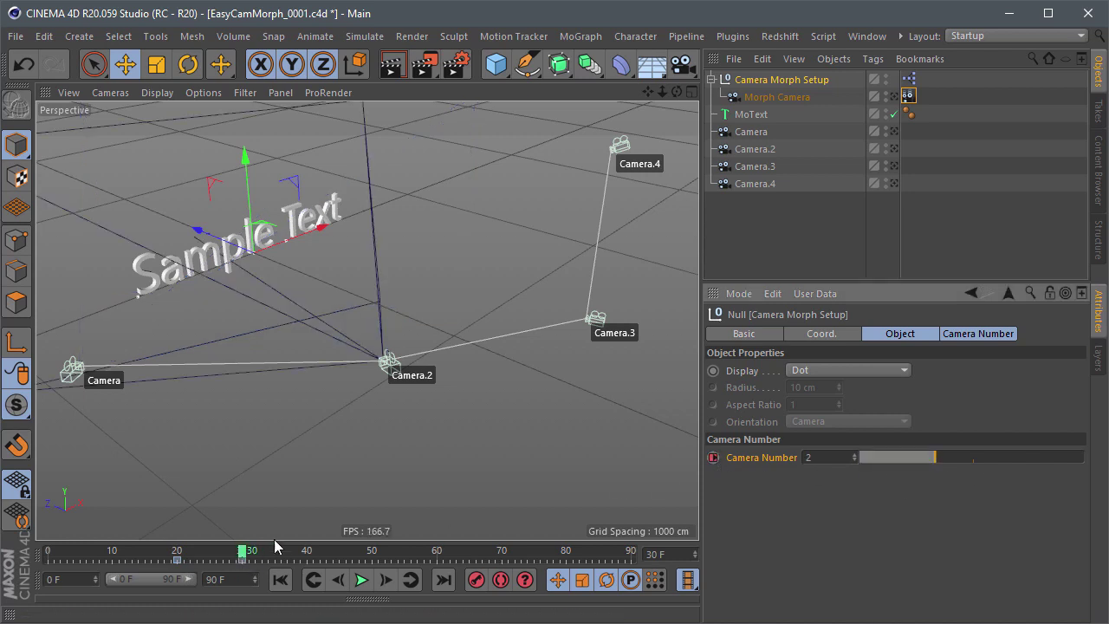
{"action": "mouse_move", "coordinate": [242, 557]}
{"action": "left_mouse_down"}
{"action": "mouse_move", "coordinate": [172, 557]}
{"action": "mouse_move", "coordinate": [376, 572]}
{"action": "mouse_move", "coordinate": [437, 552]}
{"action": "left_mouse_up"}
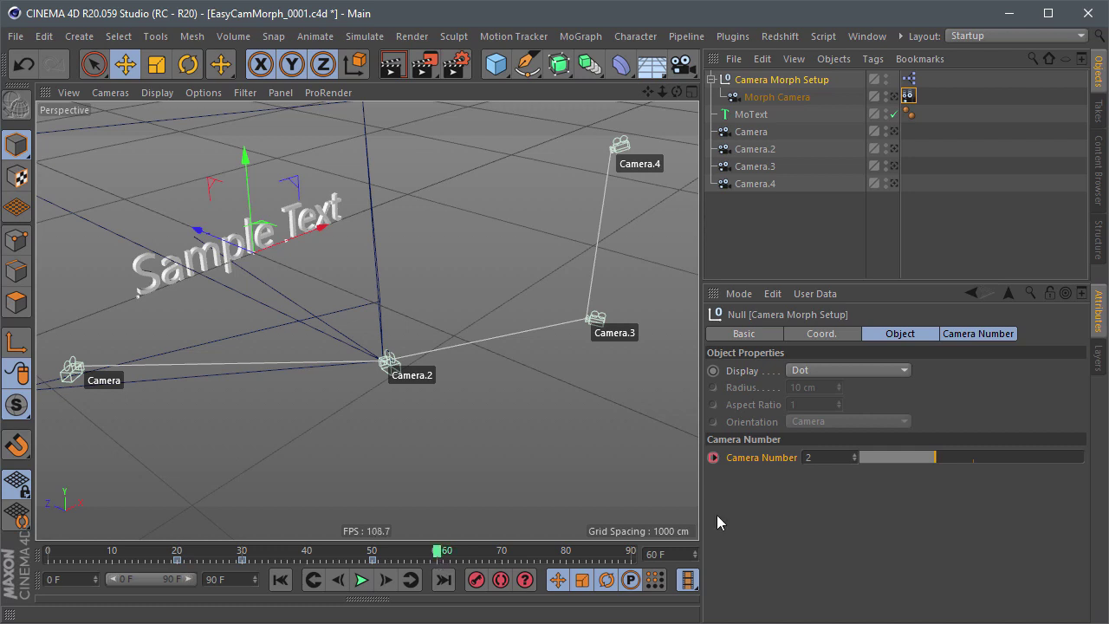
{"action": "left_click_drag", "start_coordinate": [971, 460], "coordinate": [1003, 460]}
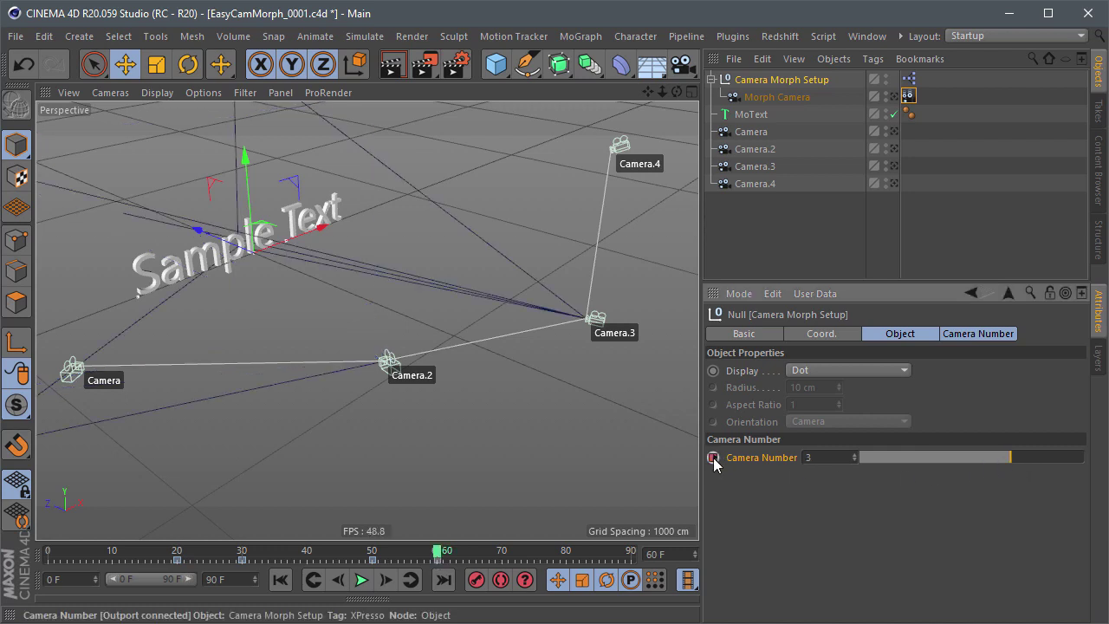
{"action": "mouse_move", "coordinate": [442, 551]}
{"action": "left_mouse_down"}
{"action": "mouse_move", "coordinate": [370, 555]}
{"action": "mouse_move", "coordinate": [442, 551]}
{"action": "left_mouse_up"}
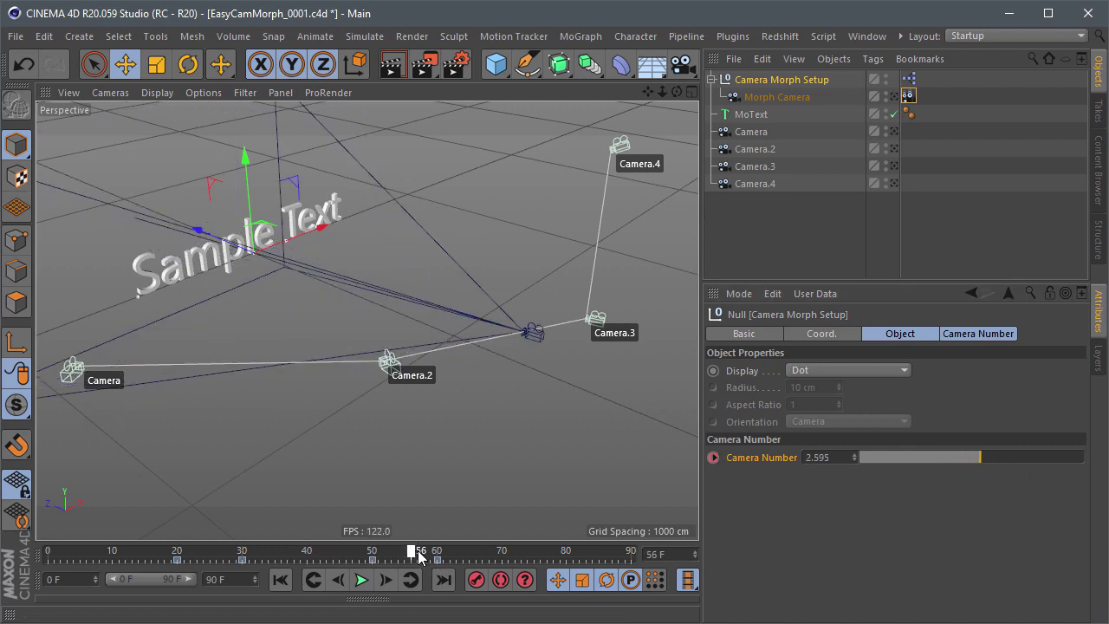
{"action": "left_click", "coordinate": [799, 254]}
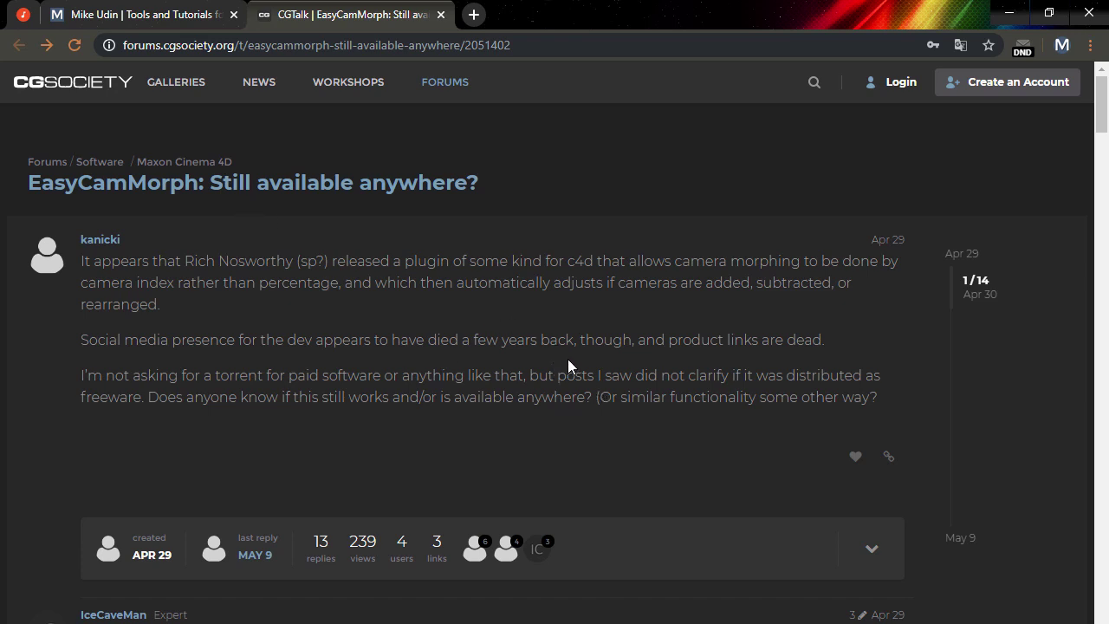
- On mikeudin.net, browse the Free category and then the На русском языке category
{"action": "left_click", "coordinate": [147, 17]}
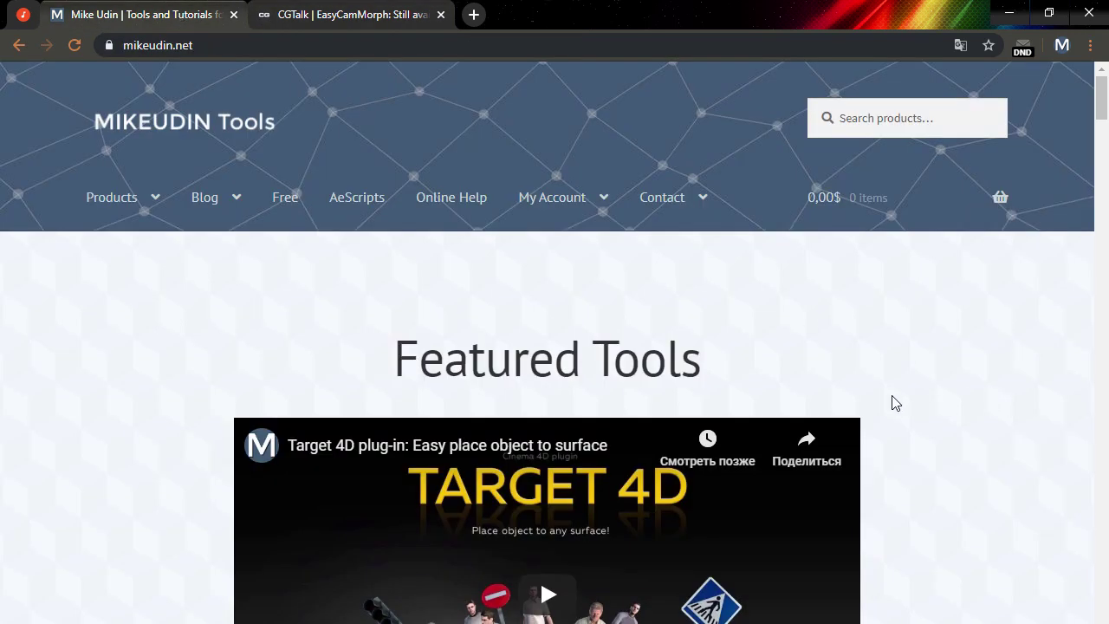
{"action": "left_click", "coordinate": [287, 207]}
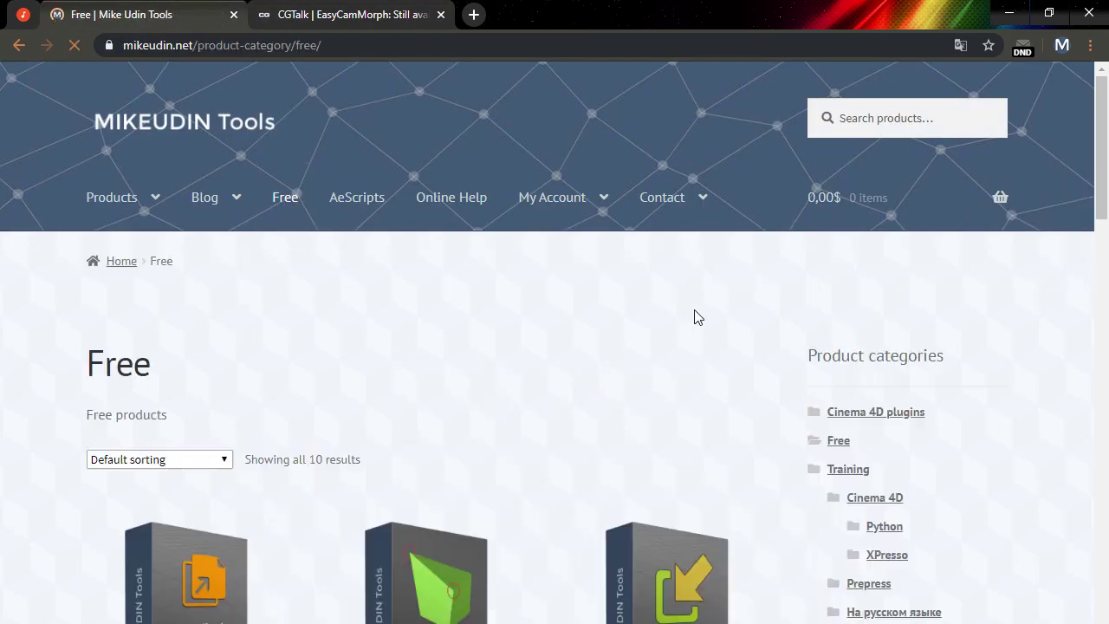
{"action": "scroll", "coordinate": [693, 316], "scroll_direction": "down", "scroll_amount": 3}
{"action": "scroll", "coordinate": [676, 314], "scroll_direction": "down", "scroll_amount": 2}
{"action": "scroll", "coordinate": [675, 306], "scroll_direction": "down", "scroll_amount": 1}
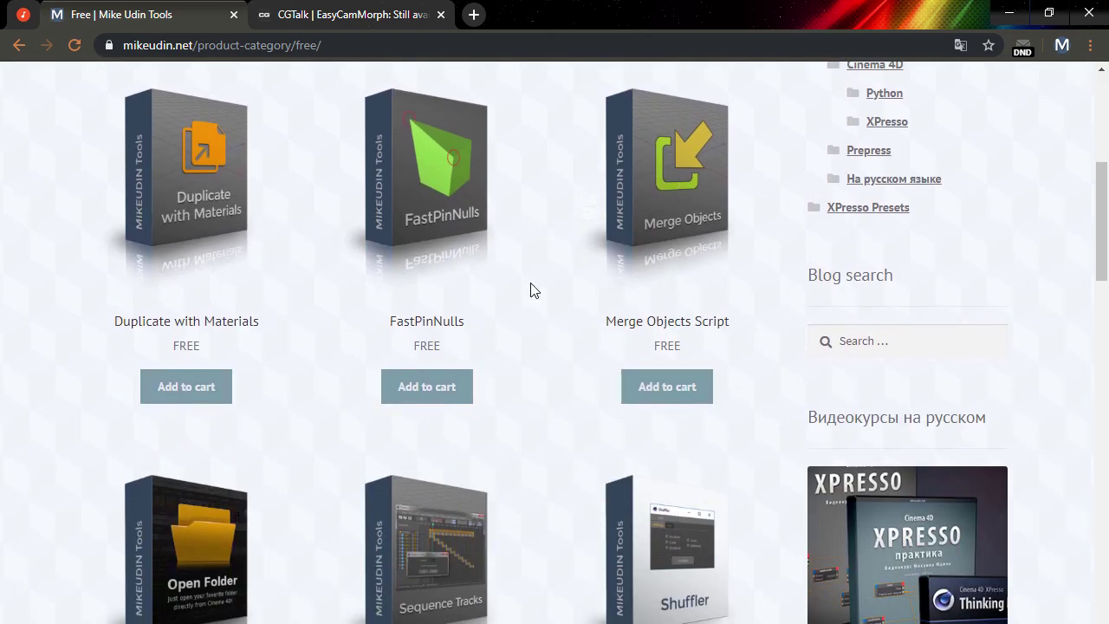
{"action": "left_click", "coordinate": [875, 180]}
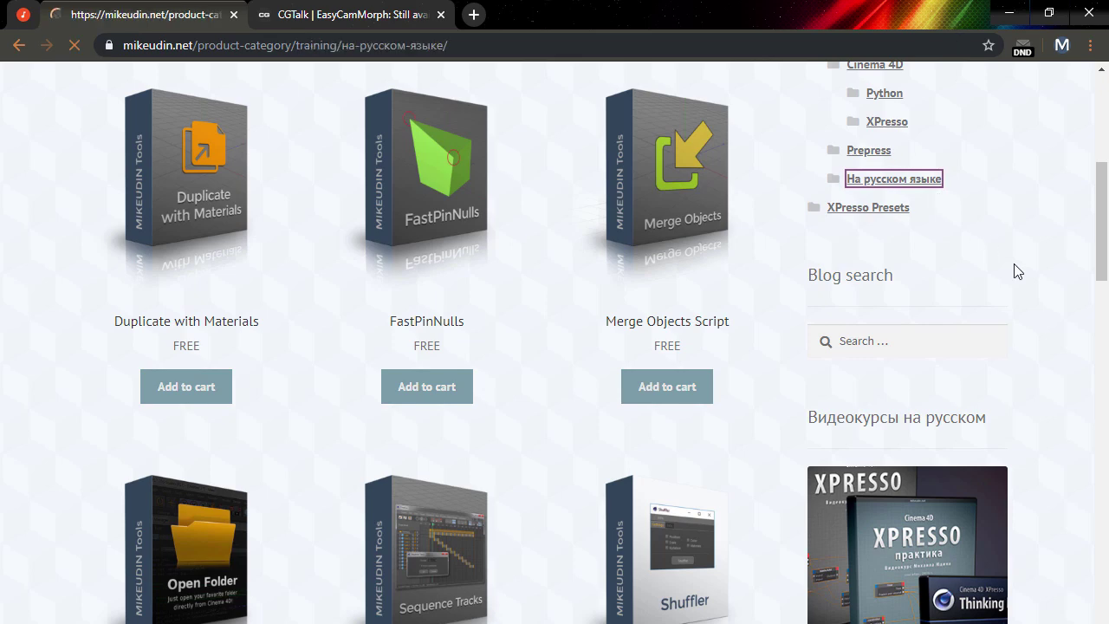
{"action": "scroll", "coordinate": [555, 325], "scroll_direction": "down", "scroll_amount": 1}
{"action": "scroll", "coordinate": [564, 305], "scroll_direction": "up", "scroll_amount": 1}
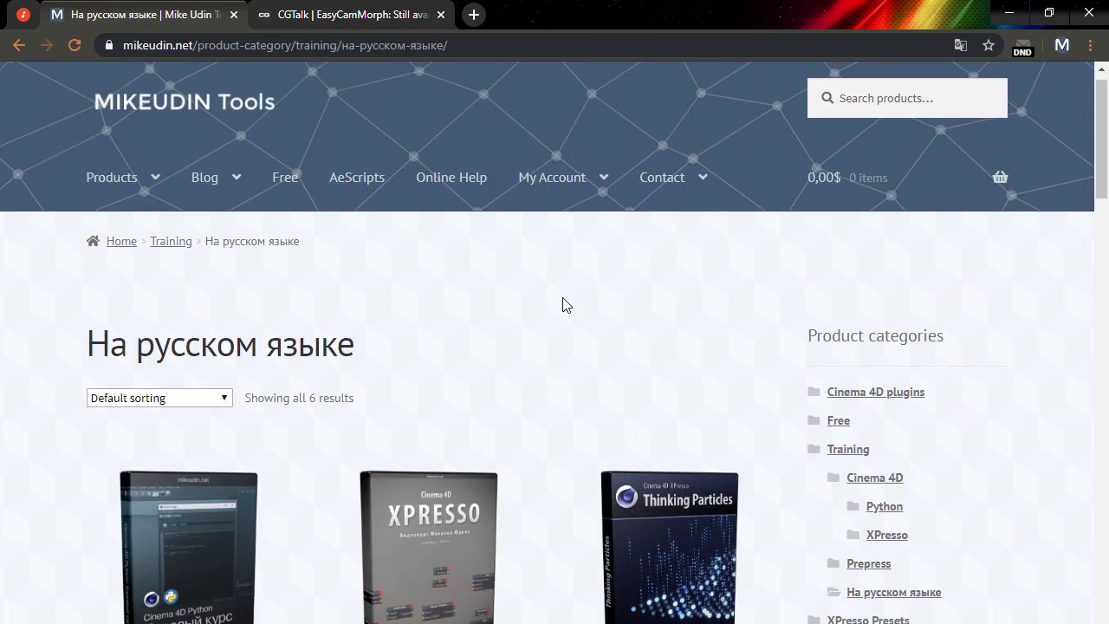
- Open the Products shop page and scroll through its plugin listing
{"action": "left_click", "coordinate": [128, 207]}
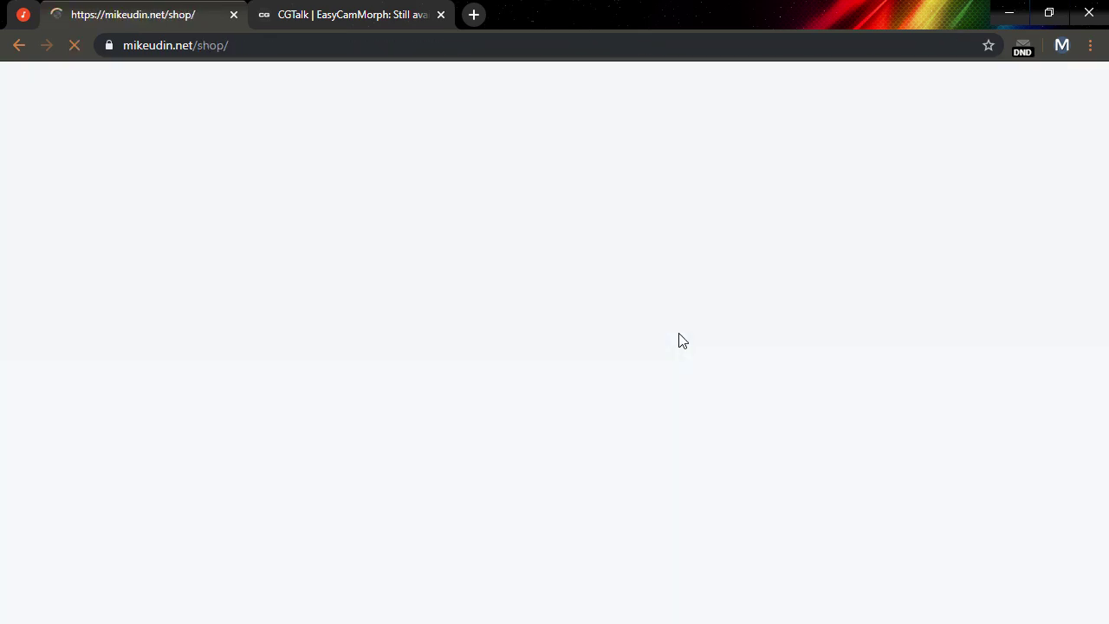
{"action": "scroll", "coordinate": [679, 340], "scroll_direction": "down", "scroll_amount": 2}
{"action": "scroll", "coordinate": [680, 340], "scroll_direction": "down", "scroll_amount": 2}
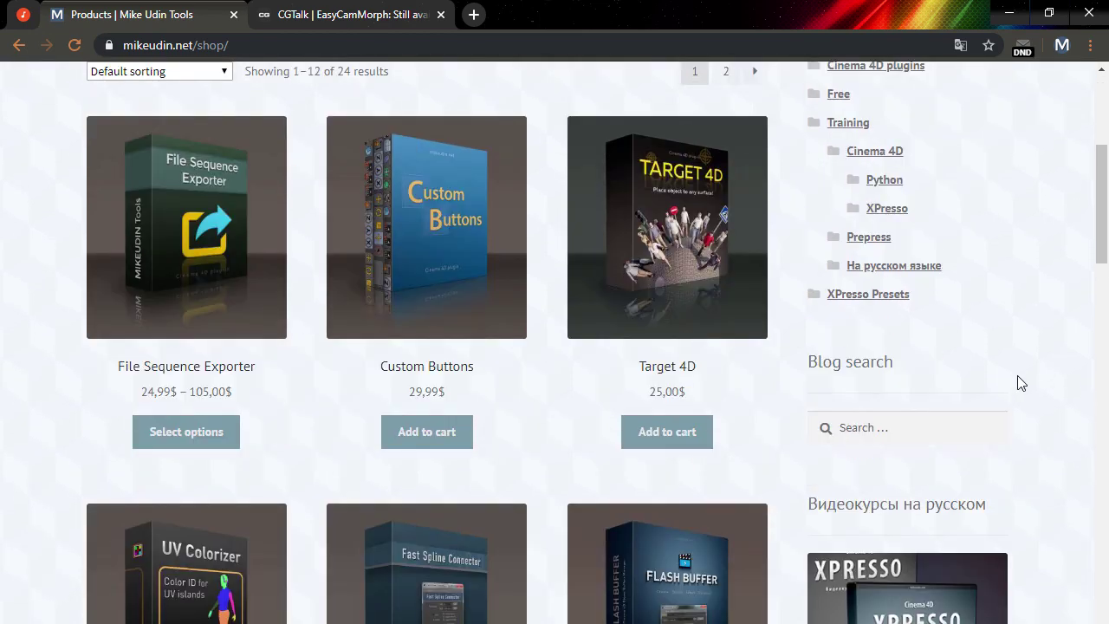
{"action": "scroll", "coordinate": [1019, 379], "scroll_direction": "down", "scroll_amount": 2}
{"action": "scroll", "coordinate": [1031, 391], "scroll_direction": "down", "scroll_amount": 1}
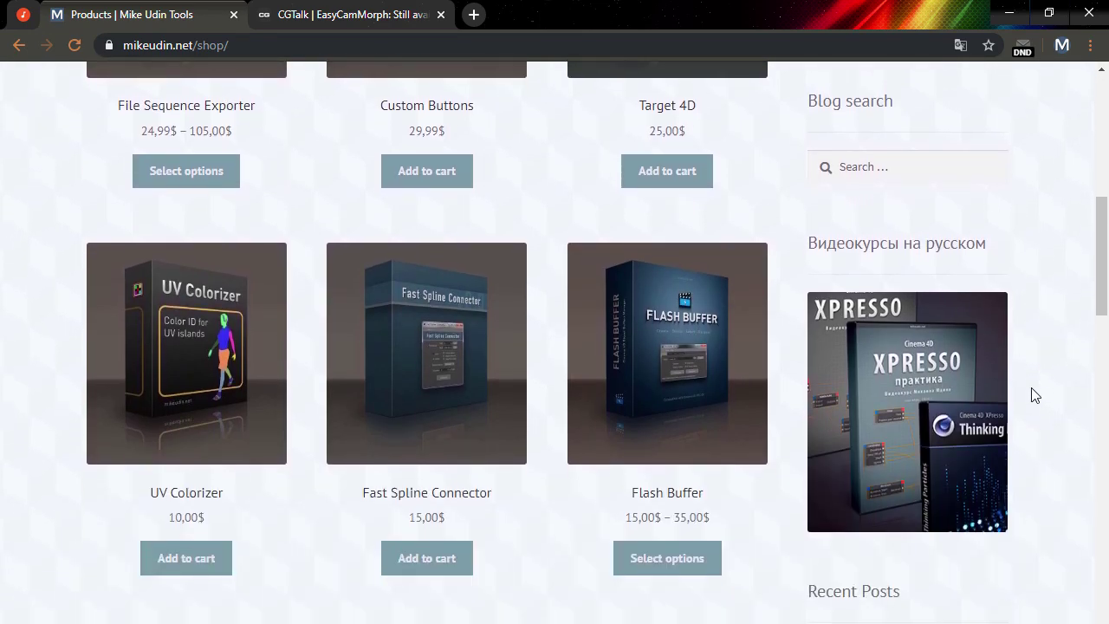
{"action": "scroll", "coordinate": [1031, 396], "scroll_direction": "down", "scroll_amount": 1}
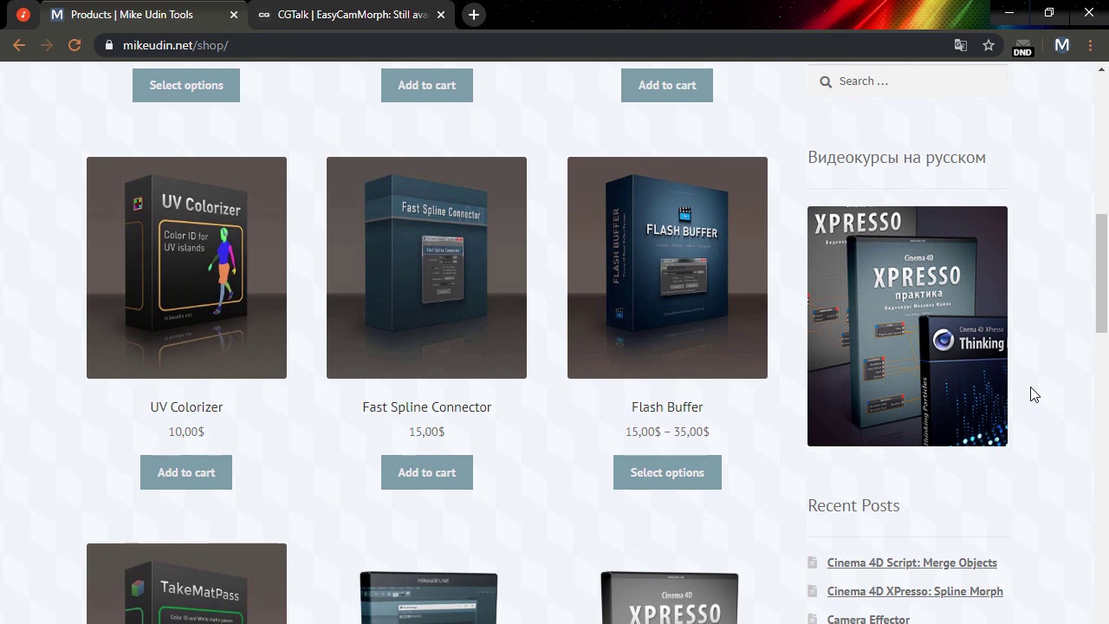
{"action": "scroll", "coordinate": [1031, 395], "scroll_direction": "up", "scroll_amount": 2}
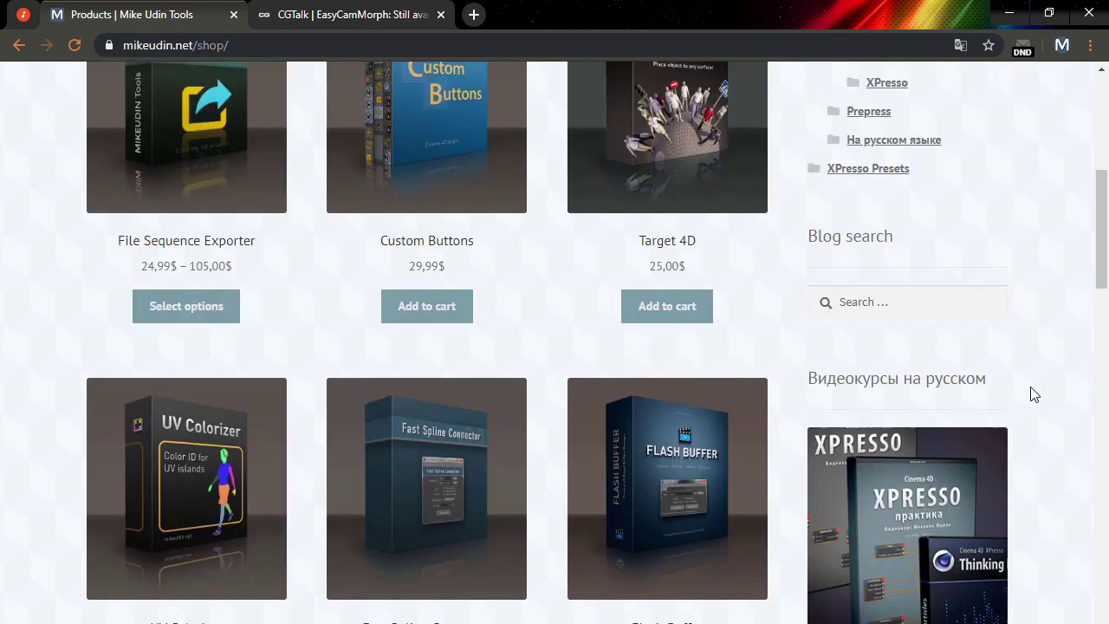
{"action": "scroll", "coordinate": [1032, 395], "scroll_direction": "up", "scroll_amount": 4}
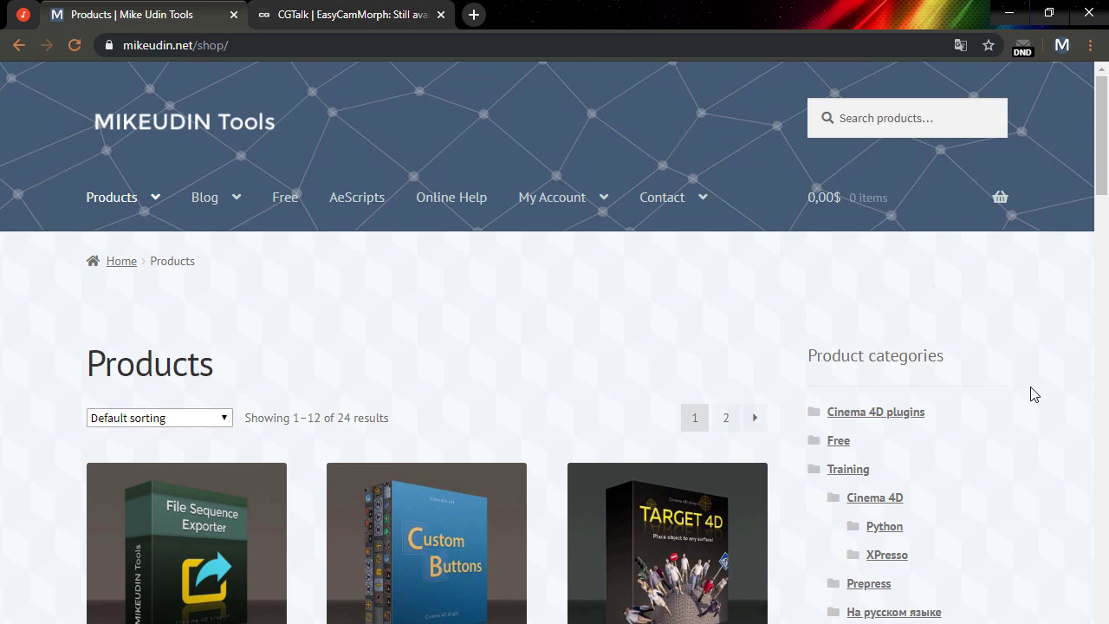